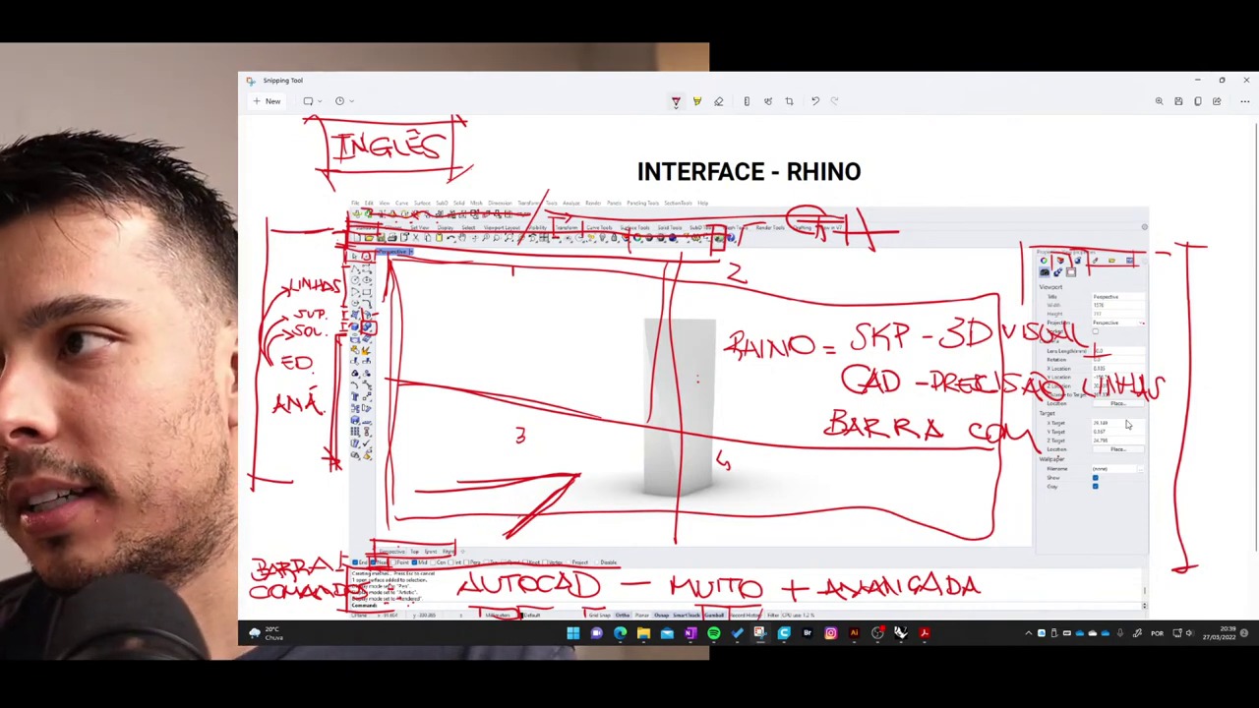
View the glossary PDF page on lines, surfaces, solids and algorithm at full screen, and switch to Rhino.
{"action": "left_click", "coordinate": [1202, 80]}
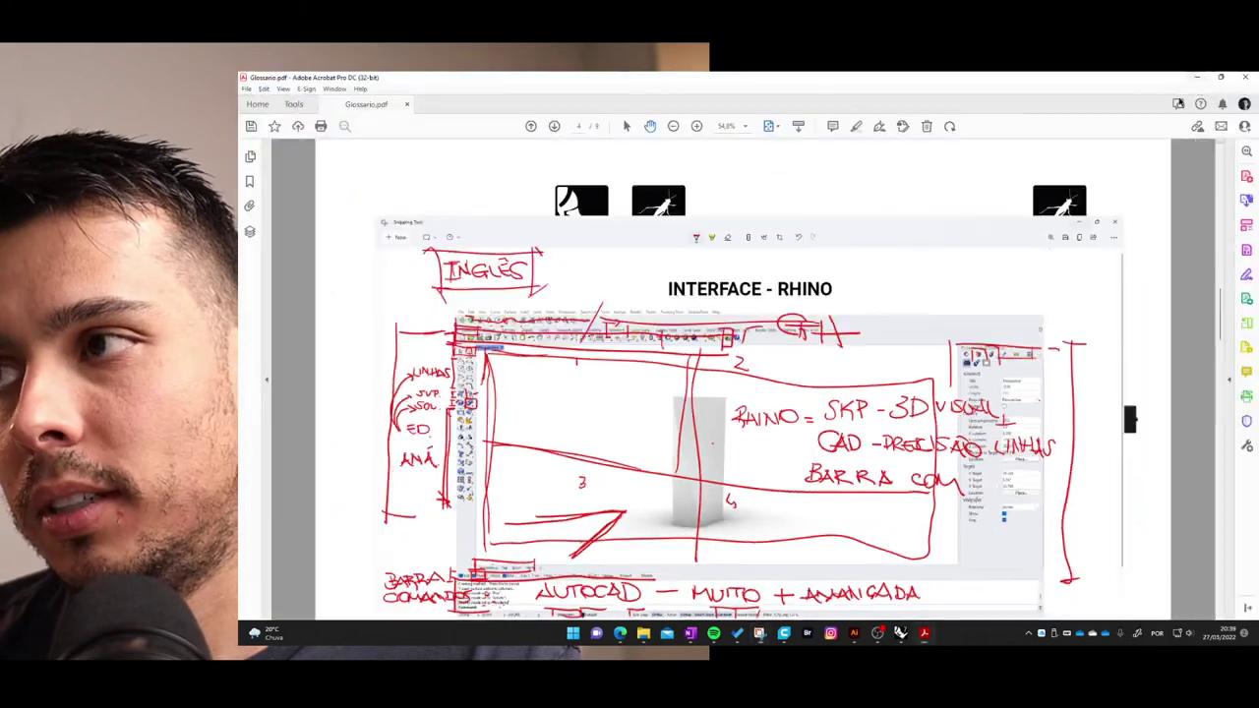
{"action": "scroll", "coordinate": [1123, 152], "scroll_direction": "down", "scroll_amount": 3}
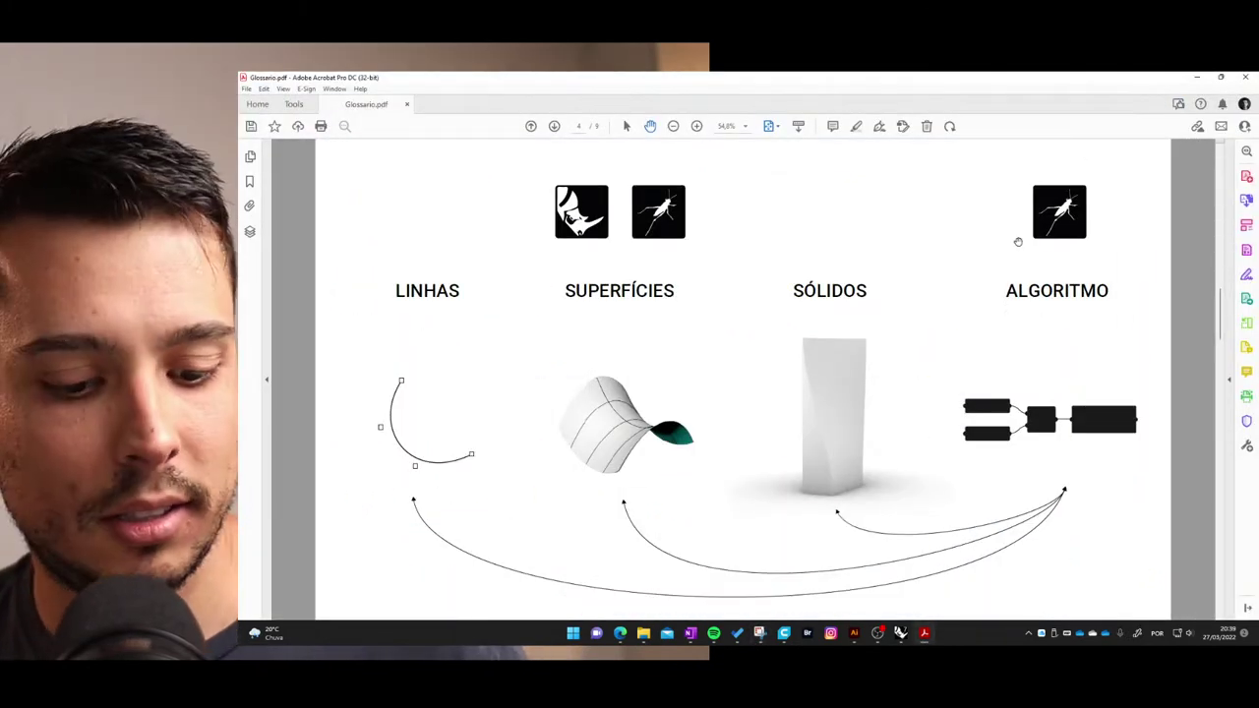
{"action": "key", "text": "ctrl+l"}
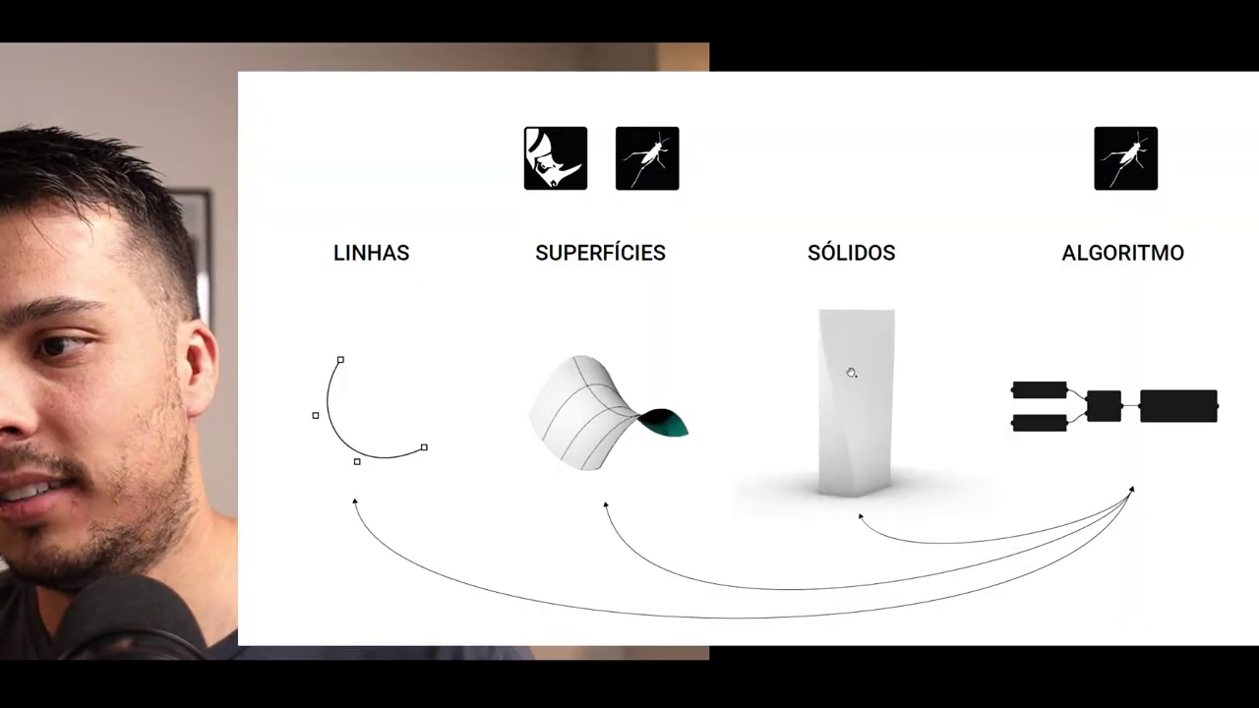
{"action": "key", "text": "Escape"}
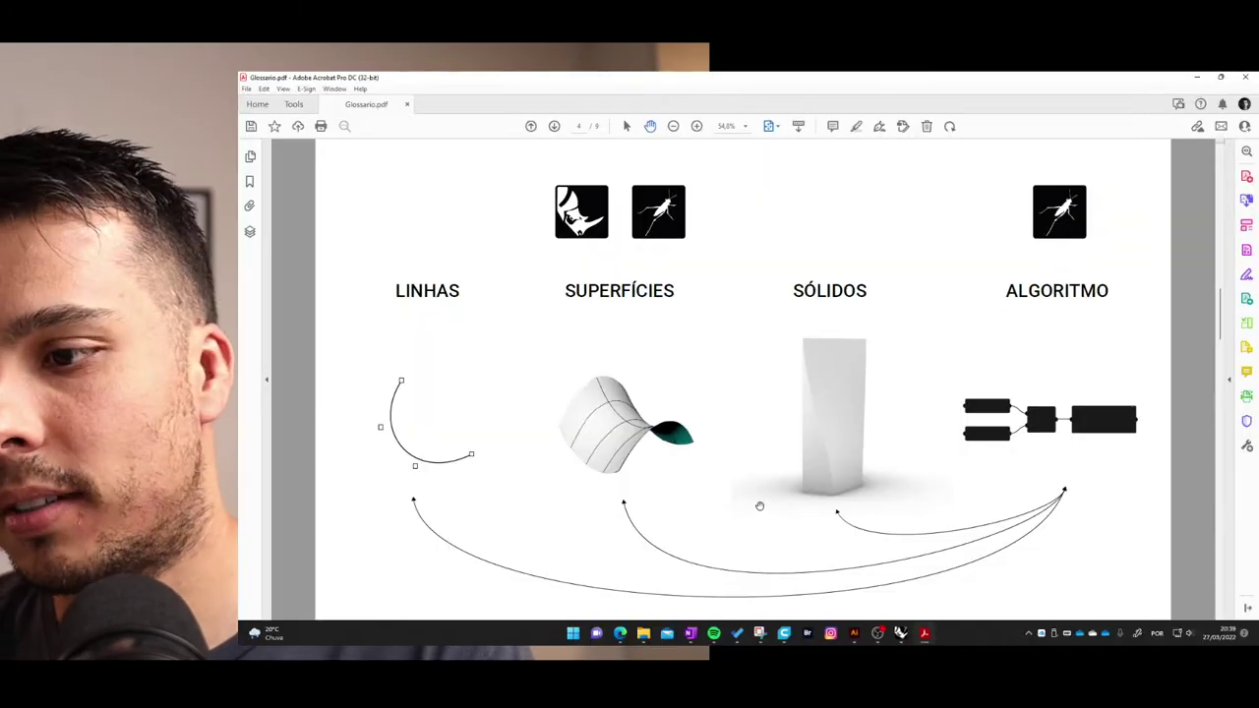
{"action": "left_click", "coordinate": [900, 633]}
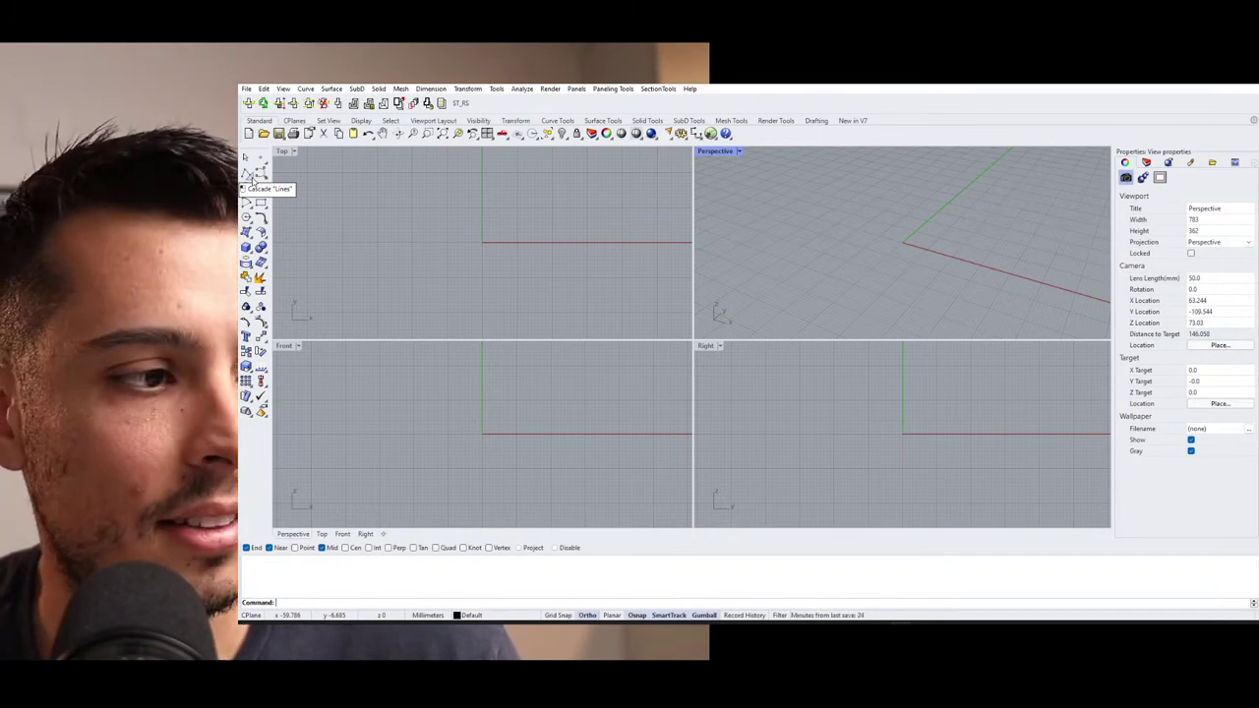
Float the Lines tool palette over the Top viewport and enlarge it to show all its tools.
{"action": "left_click", "coordinate": [255, 179]}
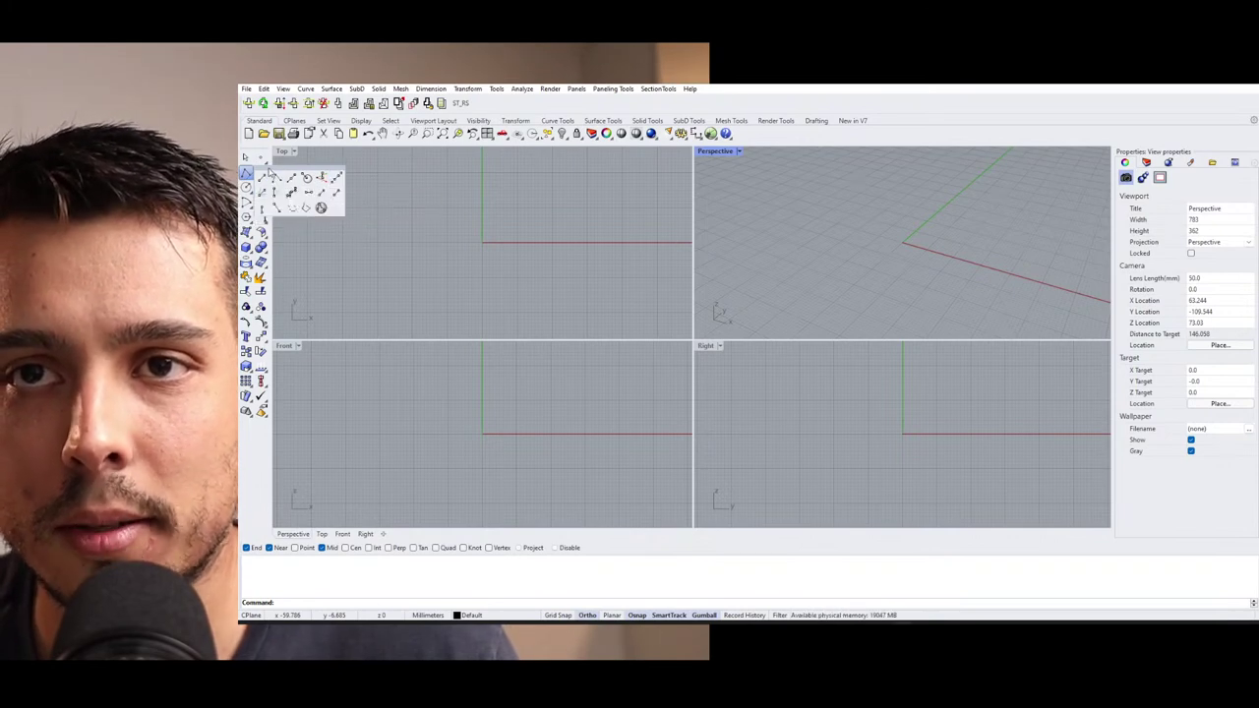
{"action": "left_click_drag", "start_coordinate": [270, 169], "coordinate": [315, 170]}
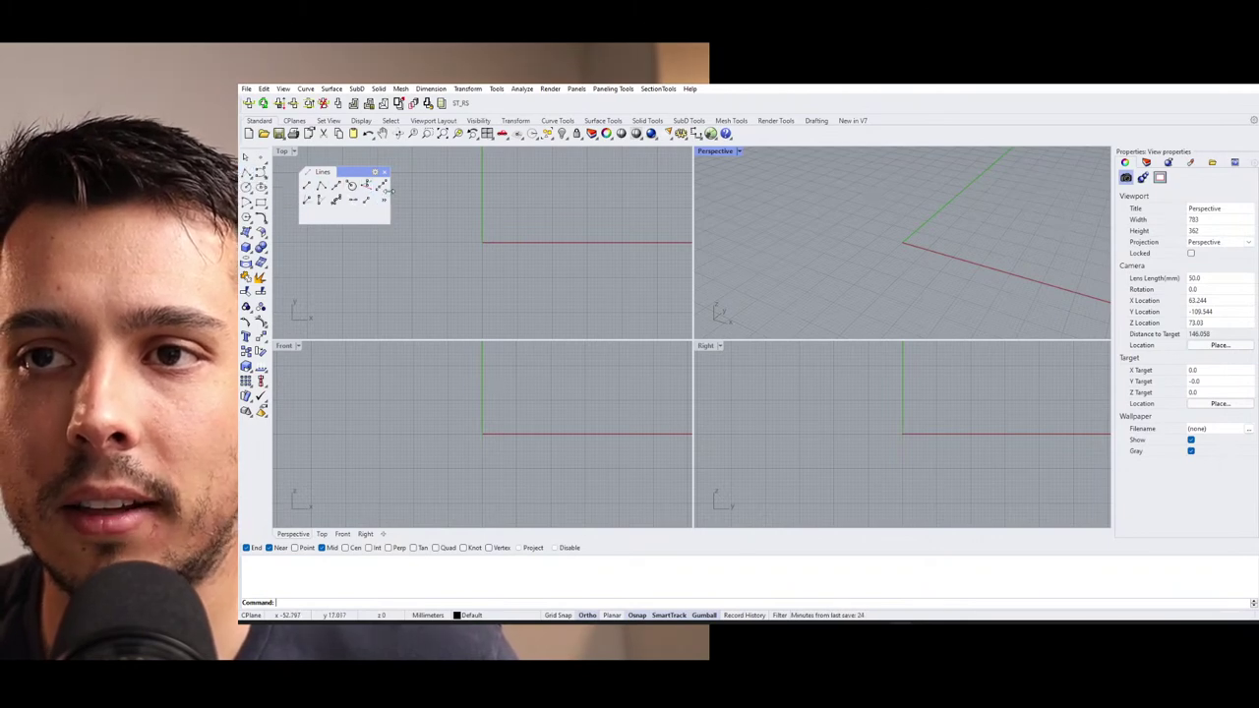
{"action": "left_click", "coordinate": [383, 200]}
{"action": "left_click", "coordinate": [374, 224]}
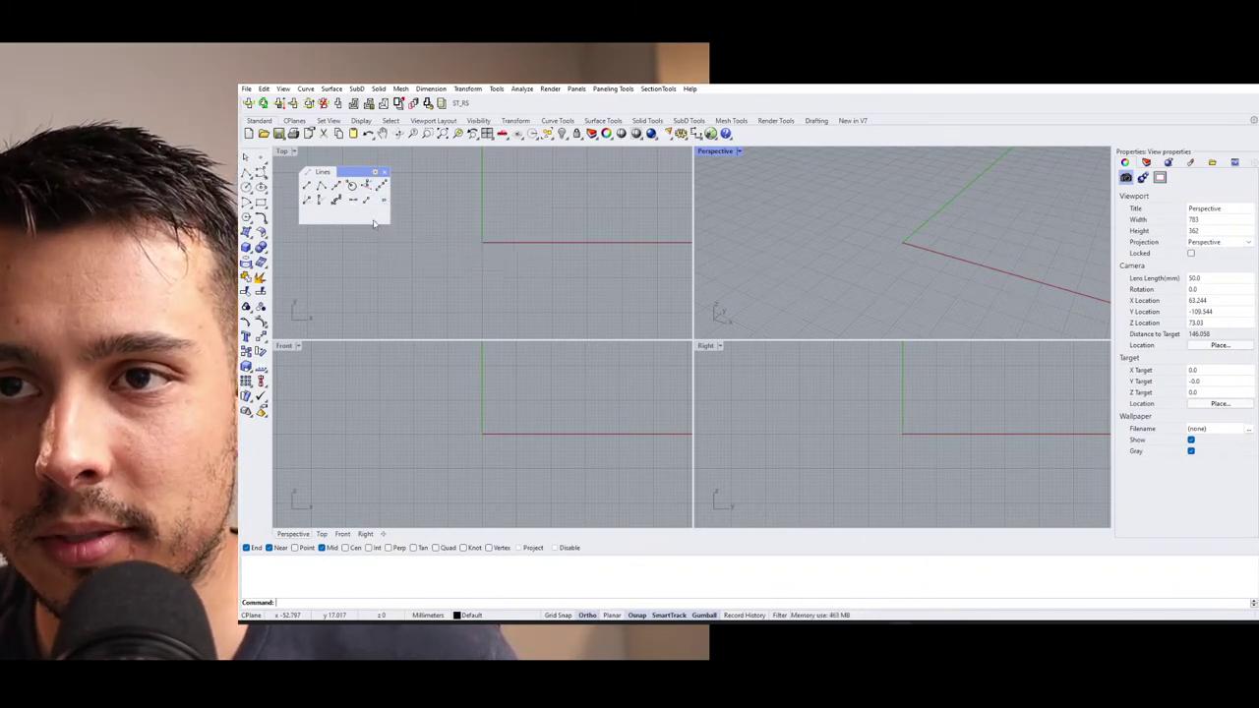
{"action": "left_click_drag", "start_coordinate": [390, 225], "coordinate": [423, 256]}
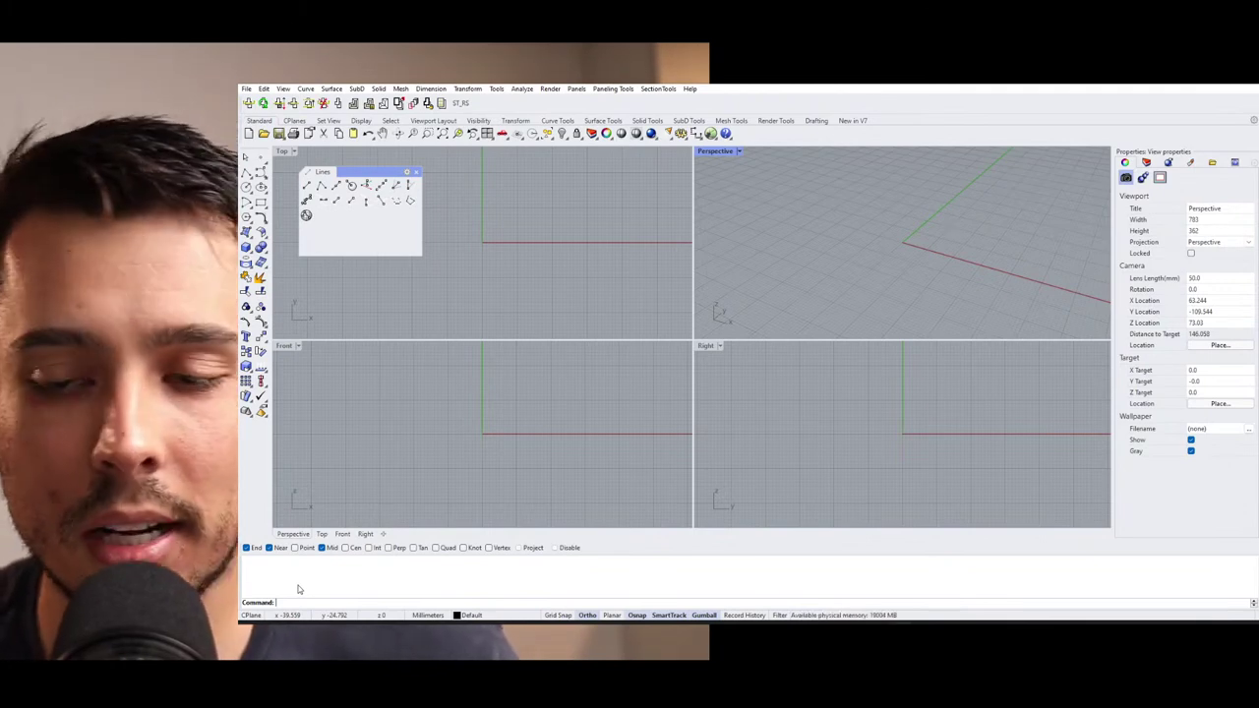
Look up the Line and Loft commands in the command-line autocomplete suggestions.
{"action": "type", "text": "lo"}
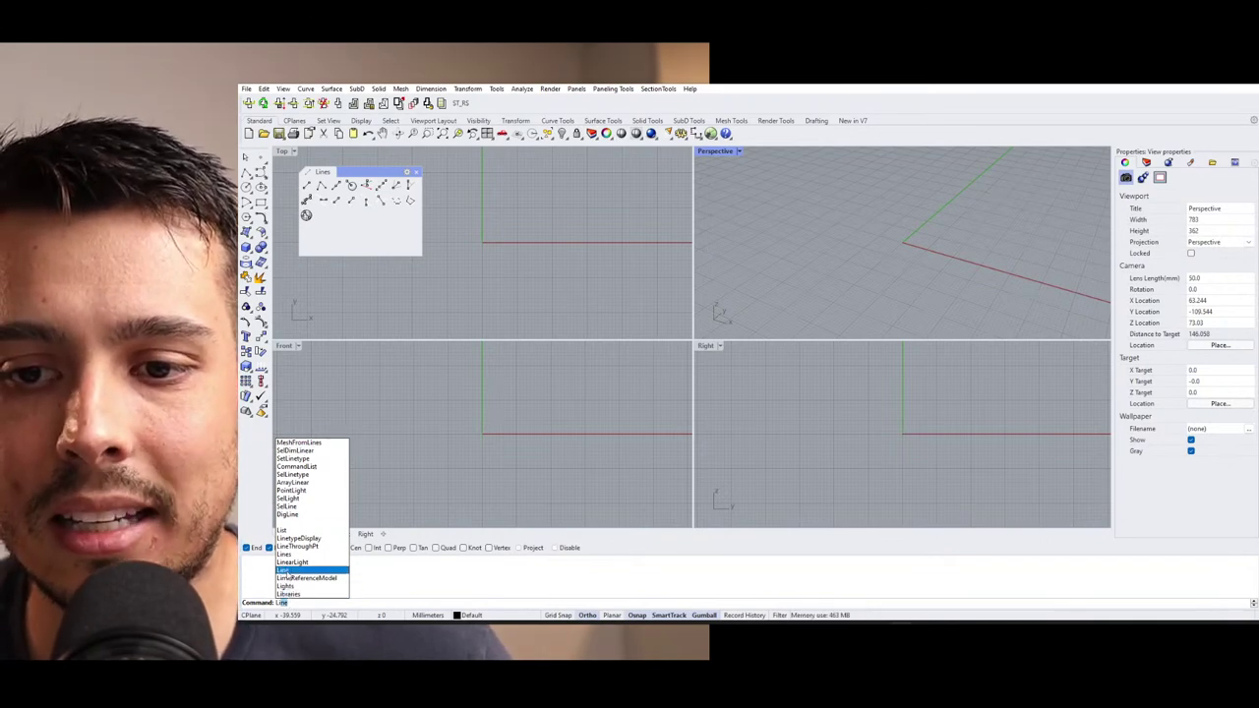
{"action": "type", "text": "n"}
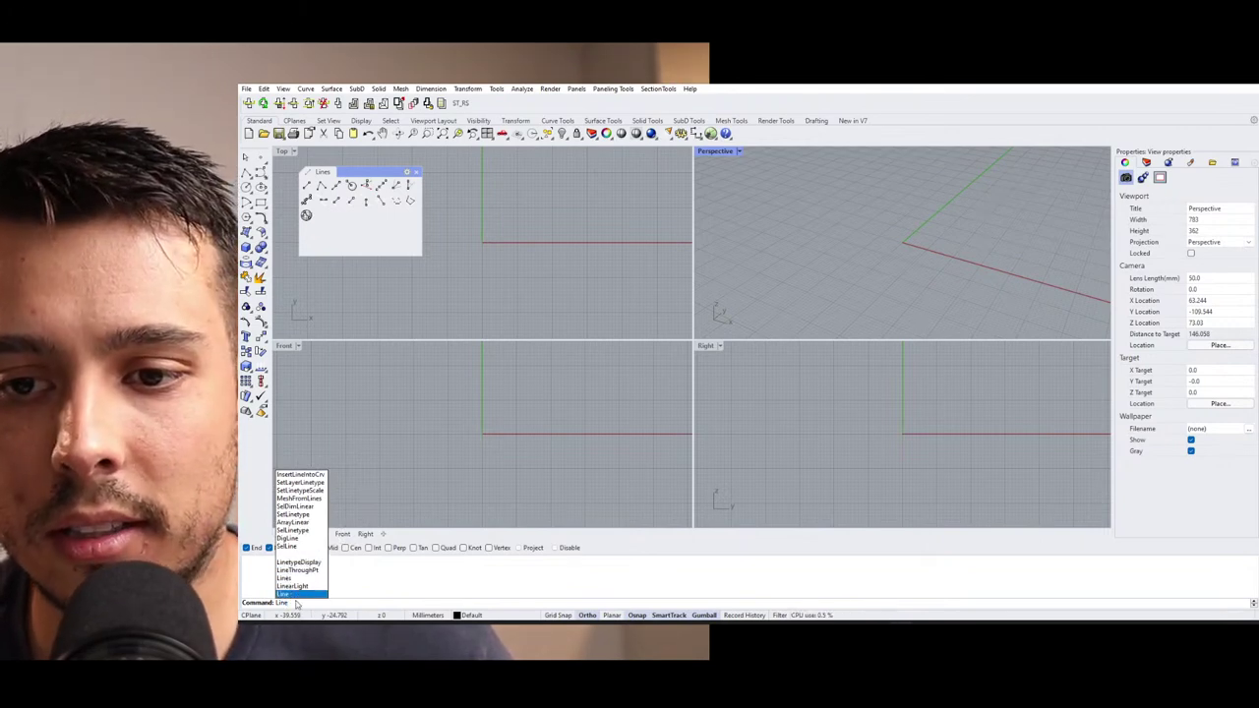
{"action": "left_click", "coordinate": [296, 603]}
{"action": "type", "text": "l"}
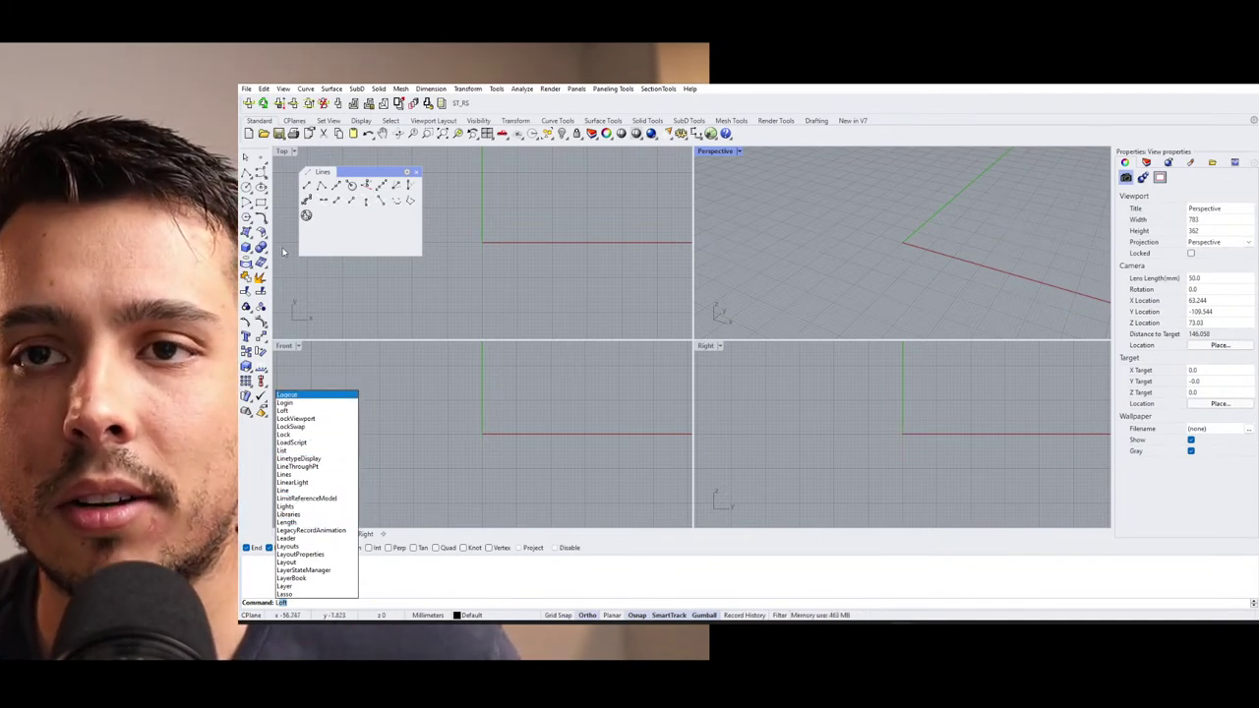
{"action": "key", "text": "Escape"}
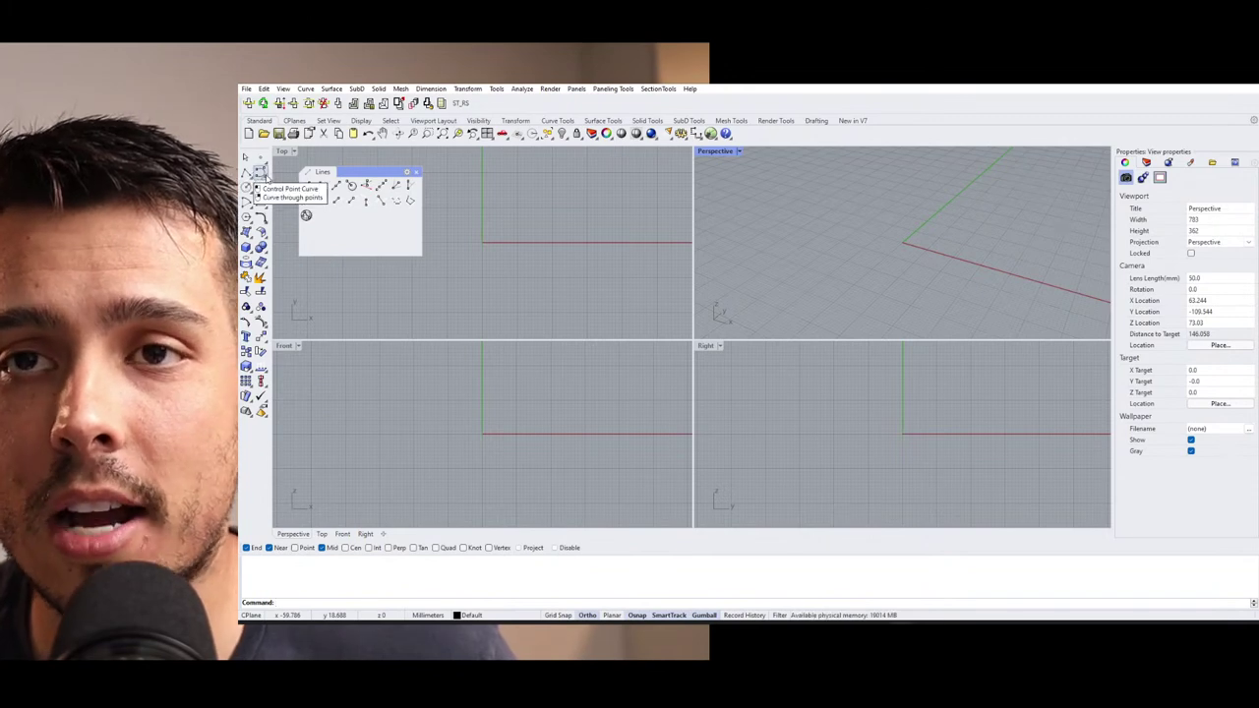
Float the Curve, Circle and Ellipse tool palettes around the Lines palette in the Top viewport.
{"action": "left_click_drag", "start_coordinate": [351, 171], "coordinate": [425, 166]}
{"action": "left_click", "coordinate": [262, 179]}
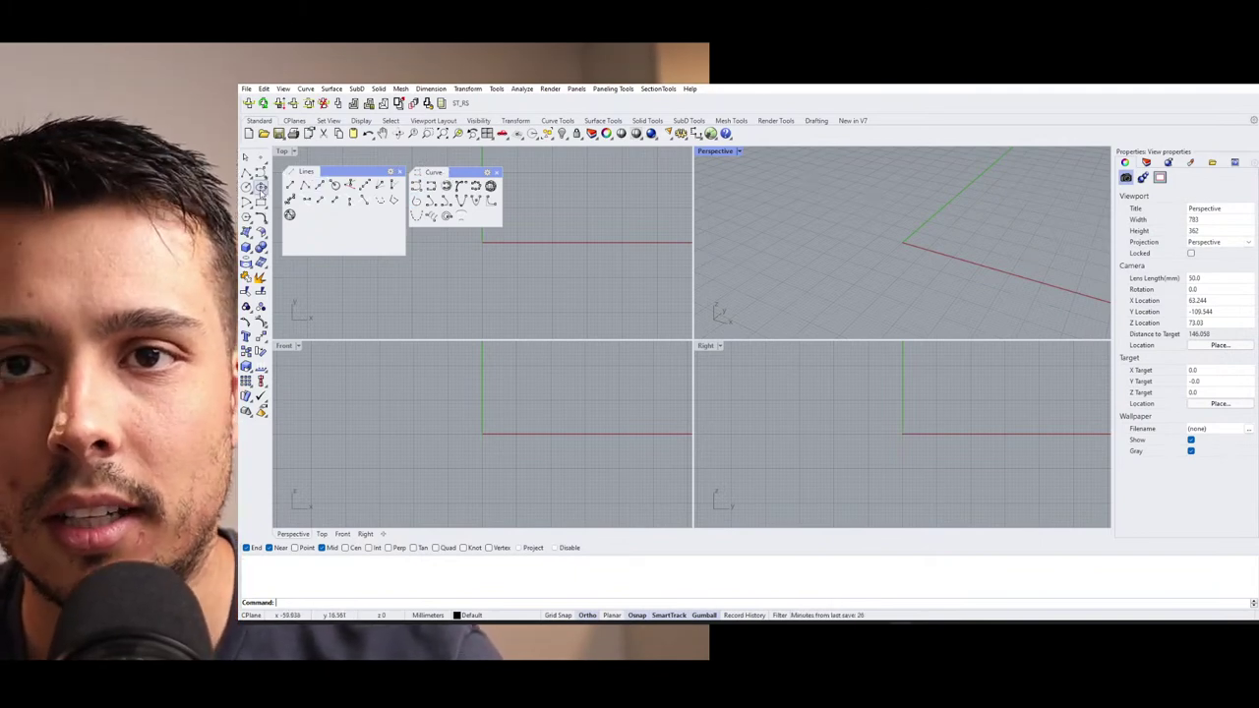
{"action": "left_click", "coordinate": [290, 215]}
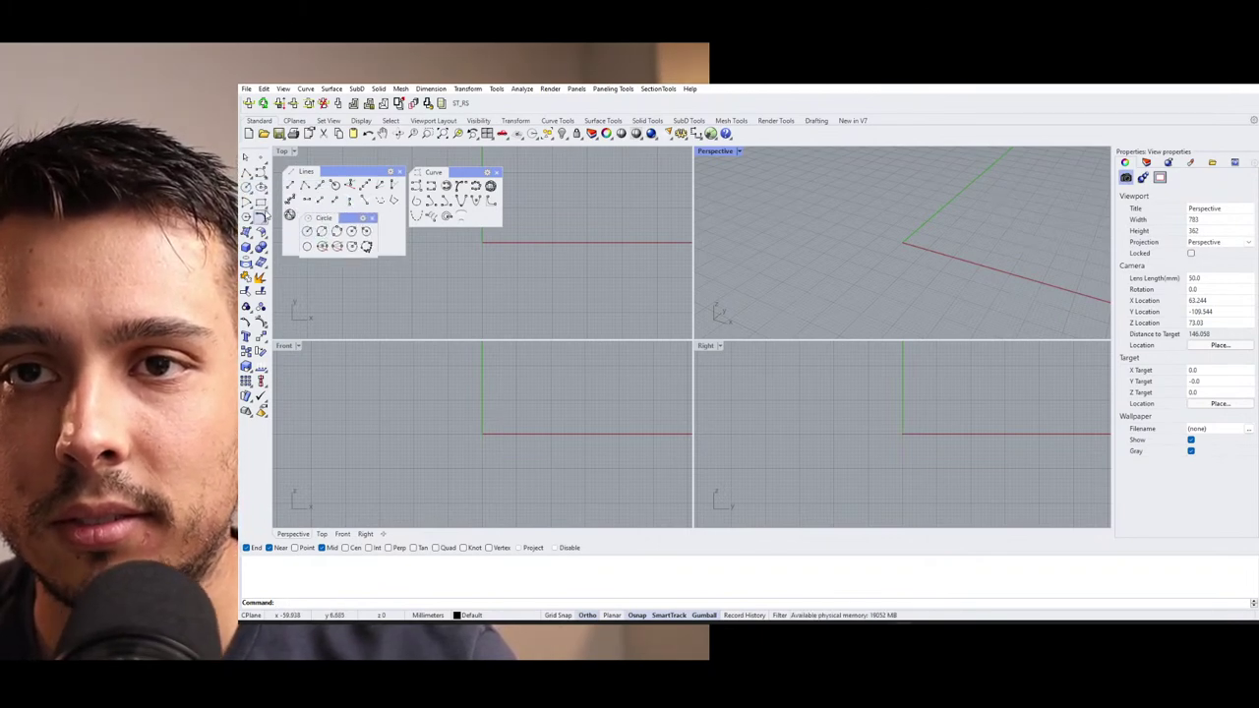
{"action": "left_click", "coordinate": [261, 188]}
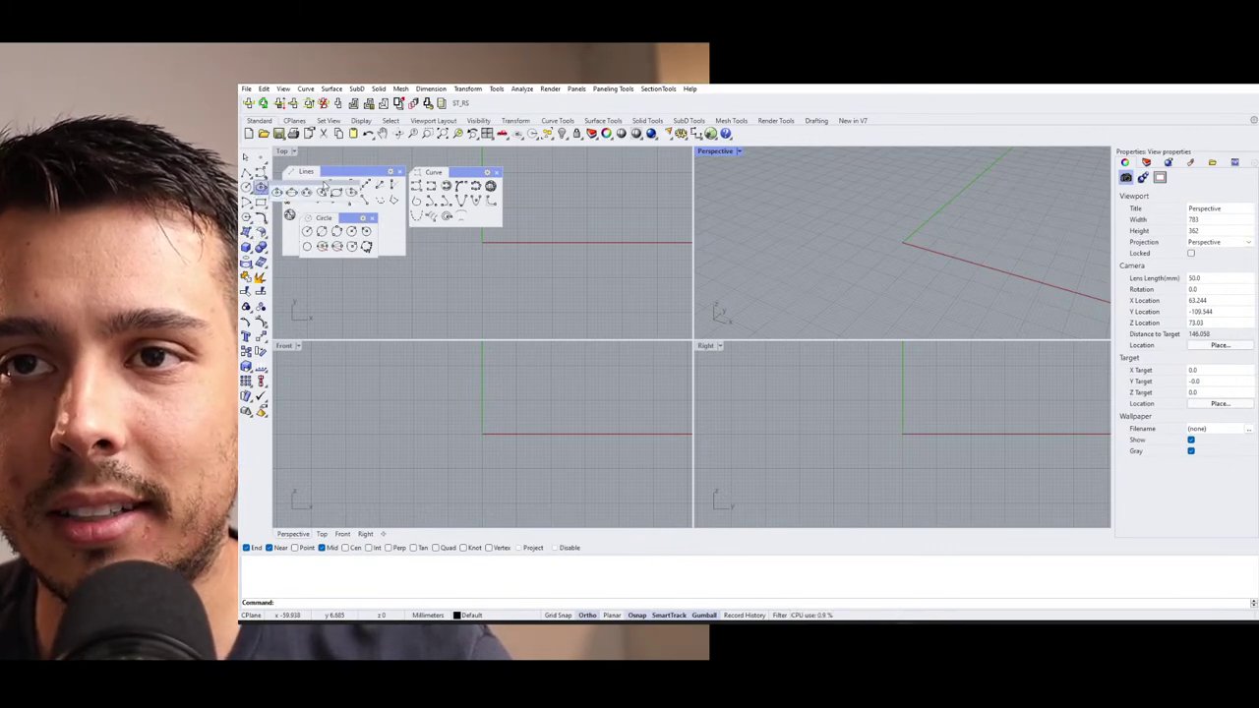
{"action": "left_click", "coordinate": [446, 217]}
{"action": "left_click_drag", "start_coordinate": [345, 217], "coordinate": [345, 230]}
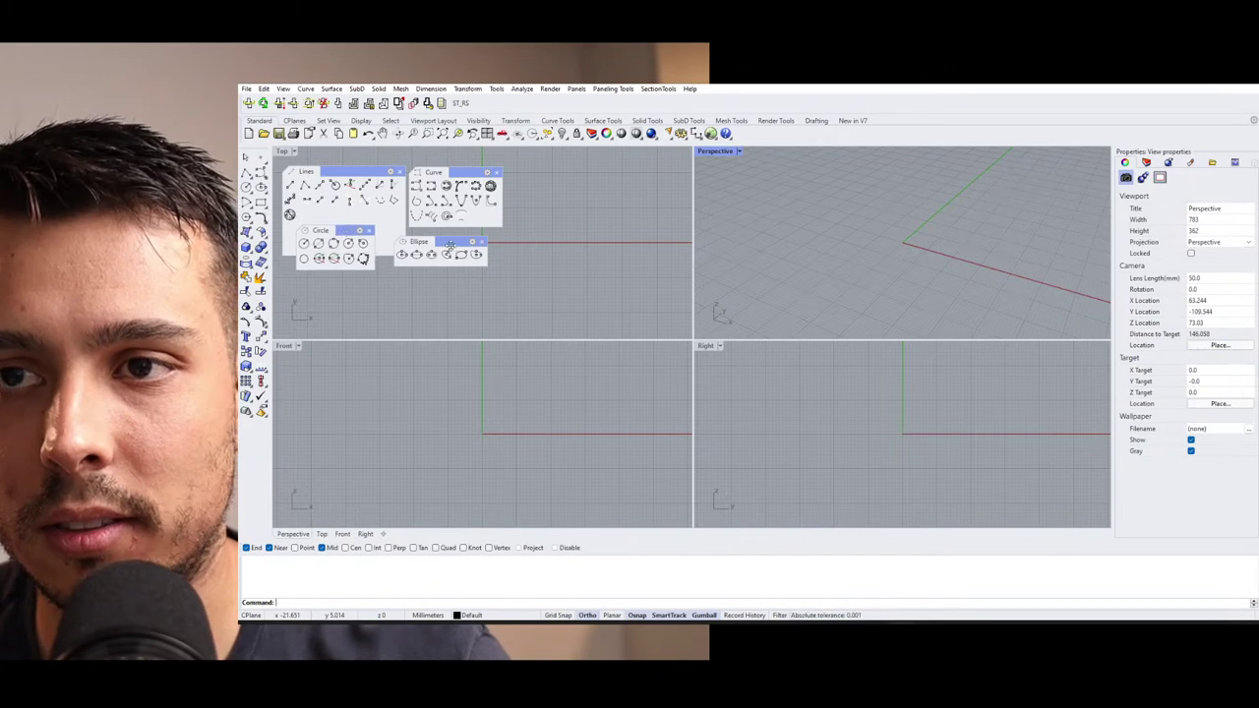
{"action": "left_click_drag", "start_coordinate": [450, 243], "coordinate": [445, 248]}
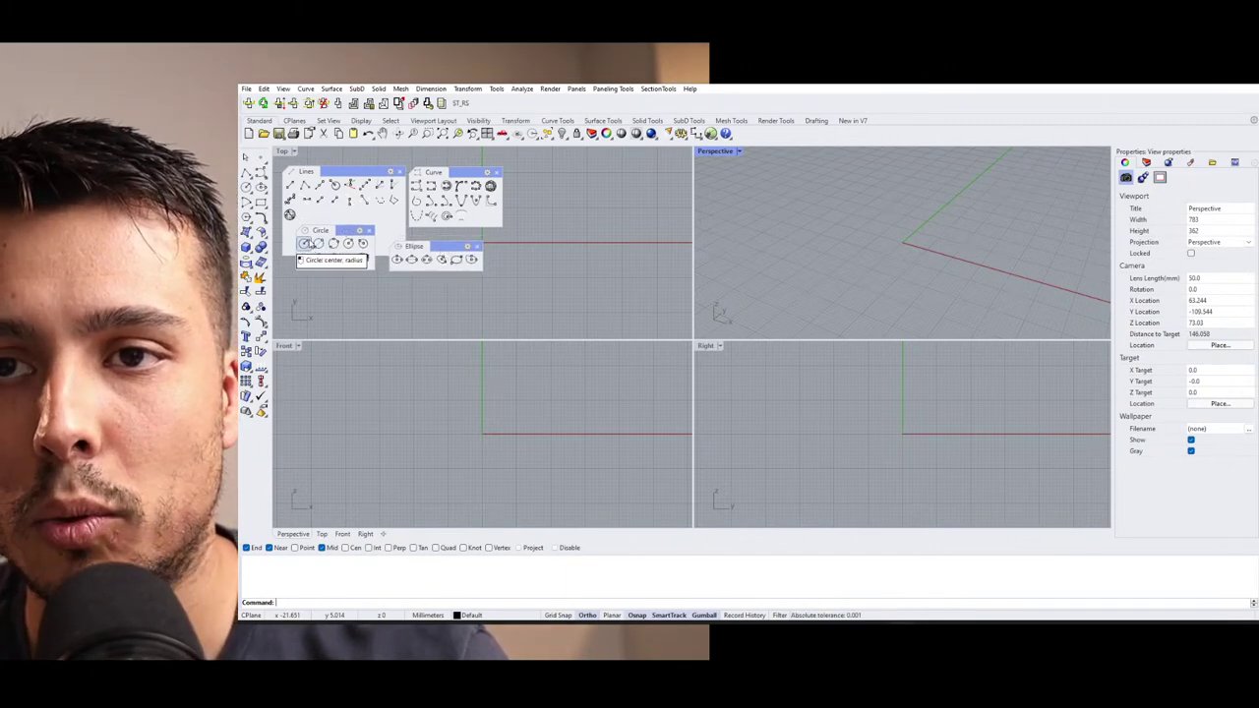
{"action": "left_click_drag", "start_coordinate": [339, 252], "coordinate": [340, 267]}
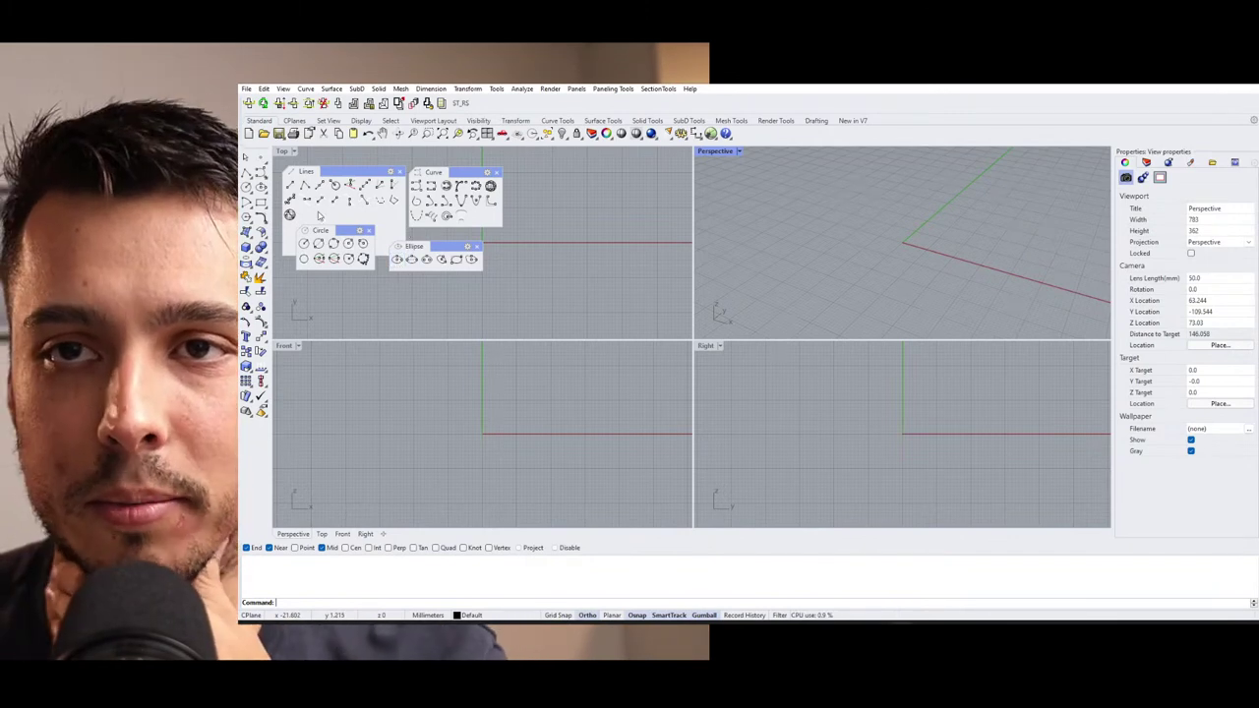
Float the Arc tool palette, and close the Arc, Circle and Ellipse palettes.
{"action": "left_click", "coordinate": [249, 203]}
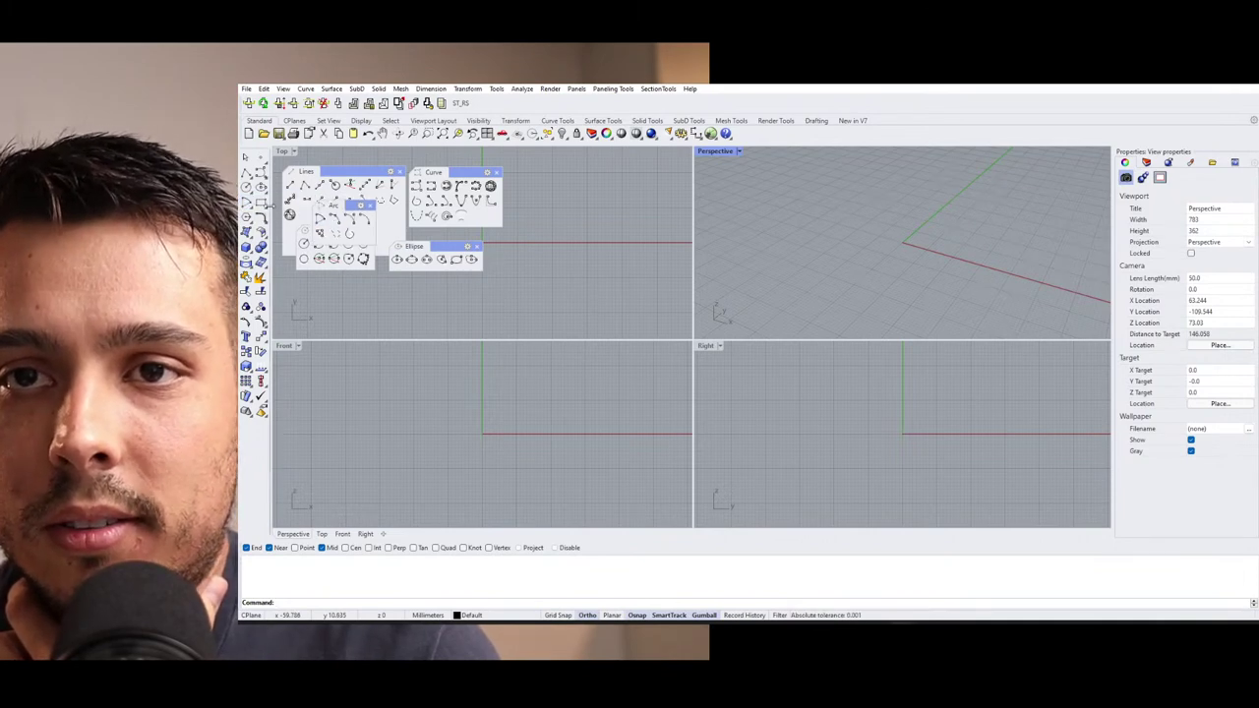
{"action": "left_click", "coordinate": [262, 203]}
{"action": "left_click_drag", "start_coordinate": [314, 200], "coordinate": [479, 213]}
{"action": "left_click", "coordinate": [506, 212]}
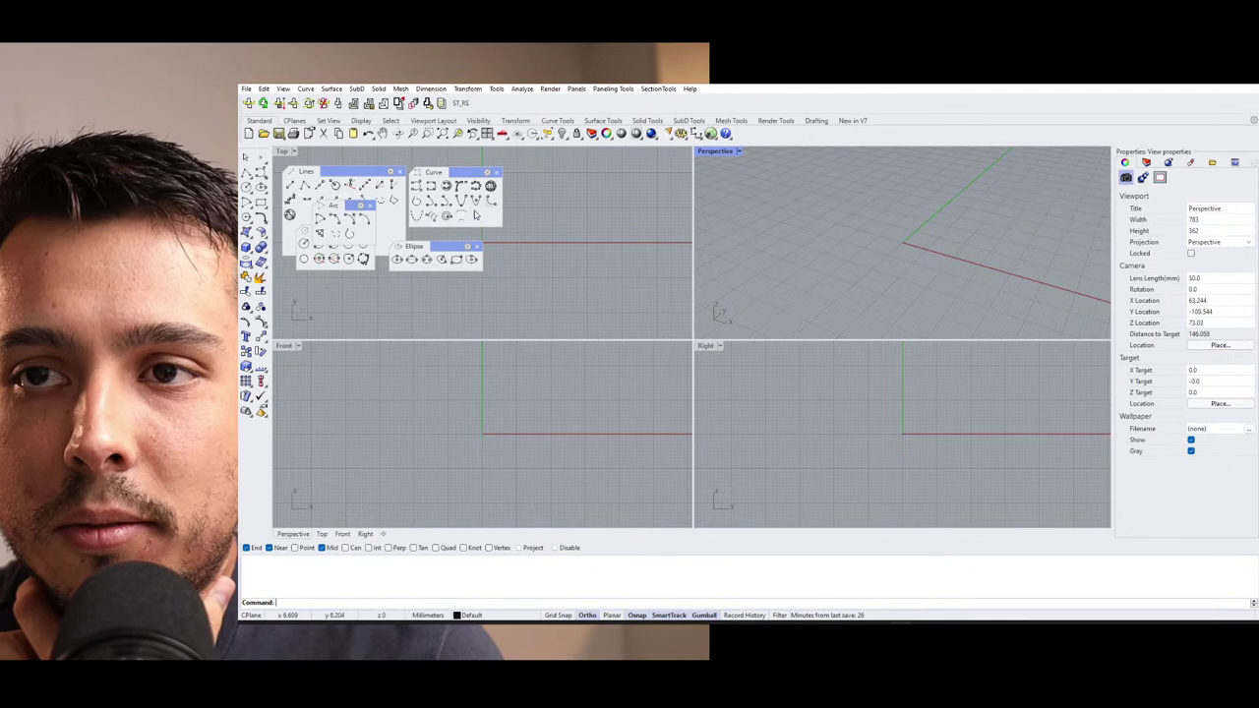
{"action": "left_click", "coordinate": [365, 204]}
{"action": "left_click", "coordinate": [369, 231]}
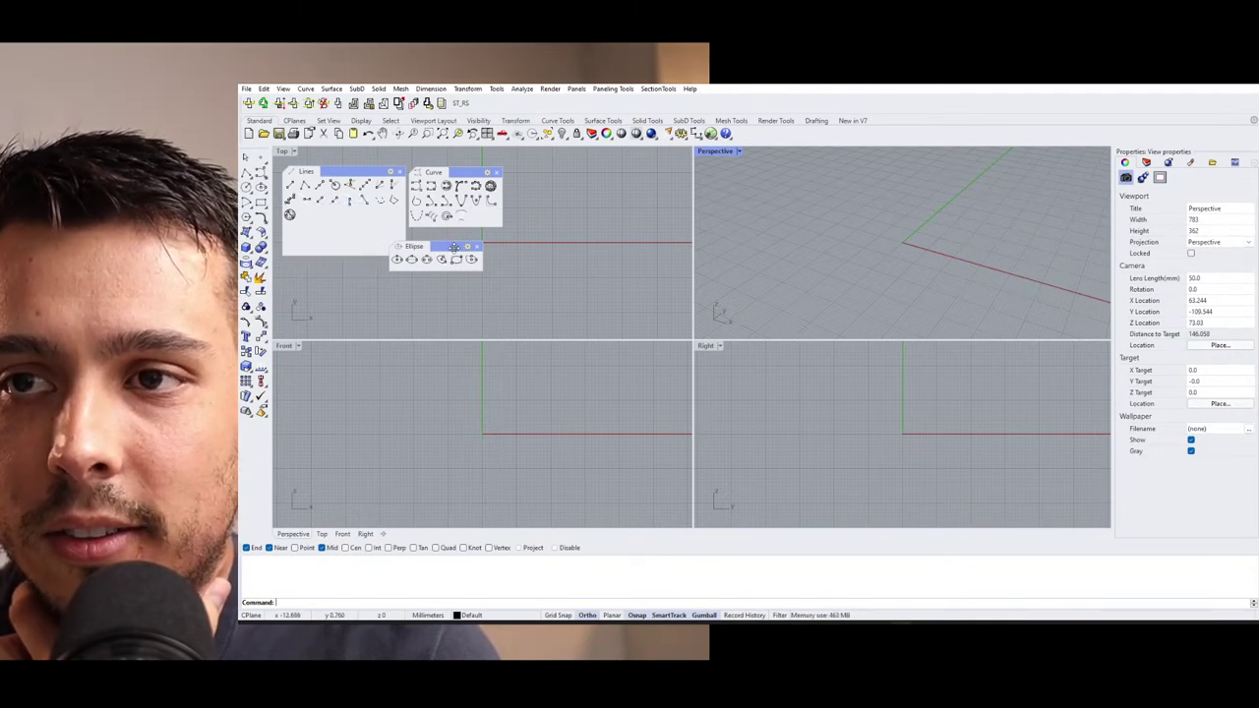
{"action": "left_click", "coordinate": [476, 246]}
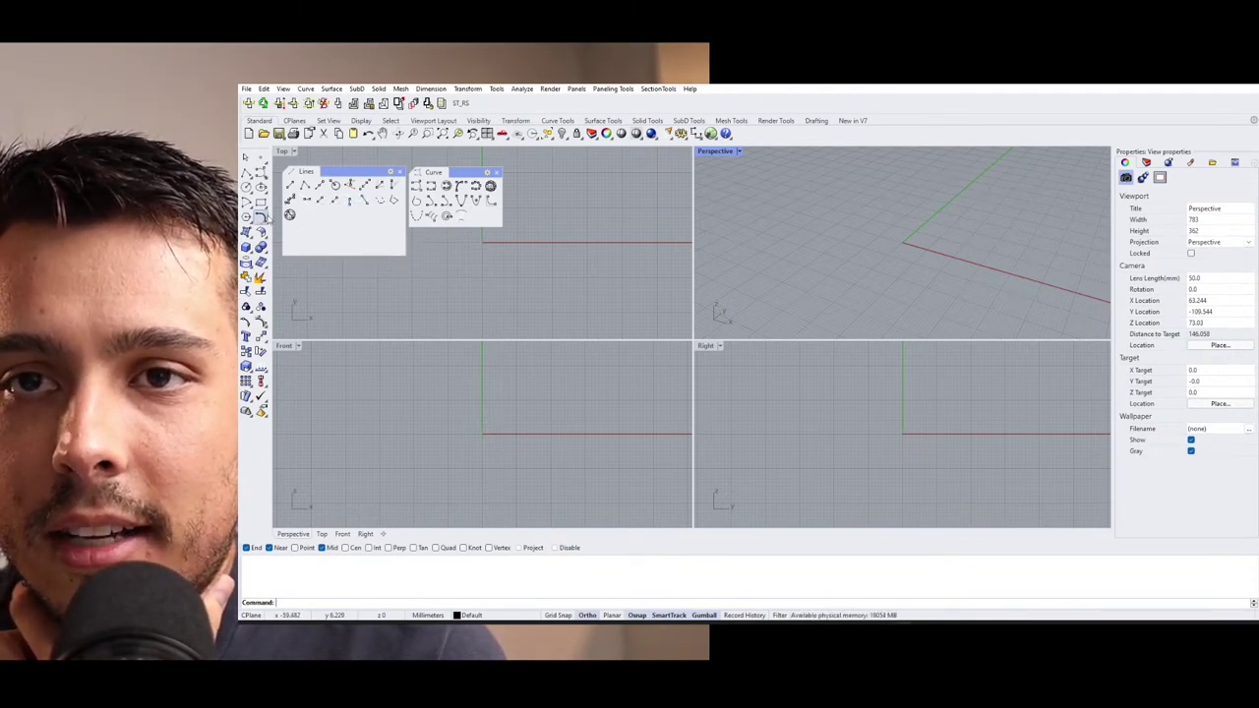
Float the Curve Tools palette to view its commands, and close all the floating palettes.
{"action": "left_click", "coordinate": [263, 220]}
{"action": "left_click_drag", "start_coordinate": [291, 222], "coordinate": [431, 239]}
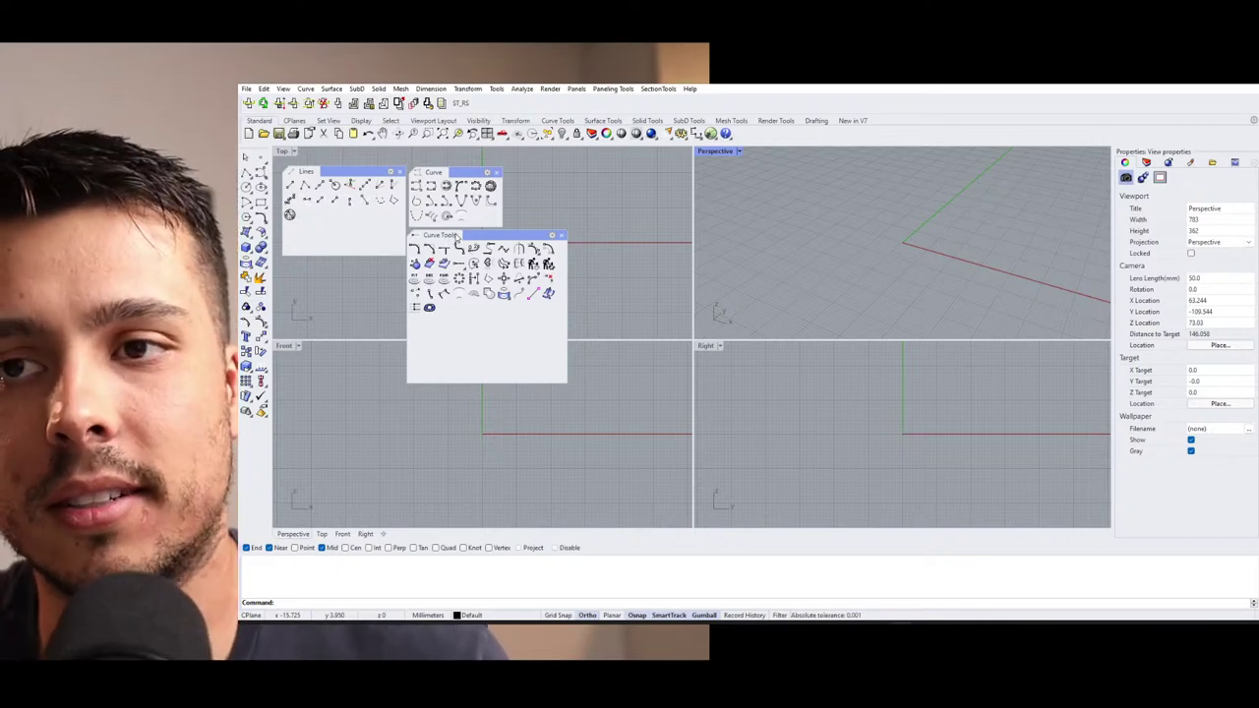
{"action": "left_click", "coordinate": [390, 172]}
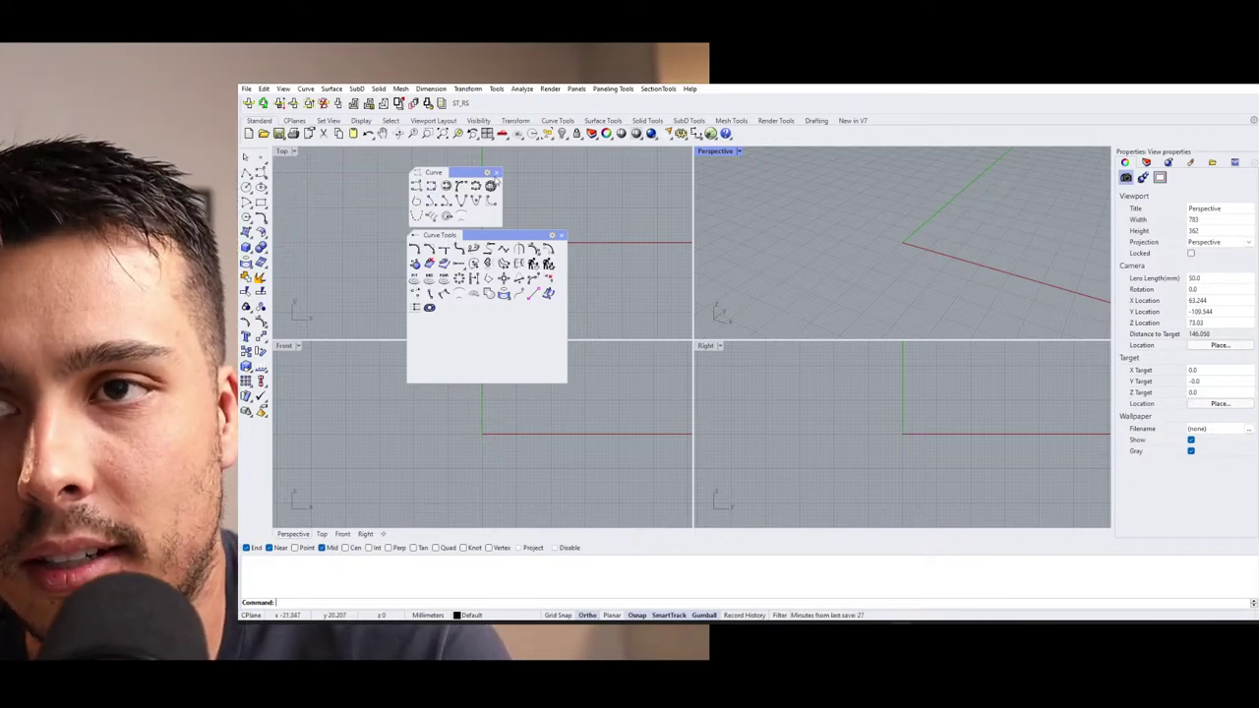
{"action": "left_click", "coordinate": [497, 173]}
{"action": "left_click_drag", "start_coordinate": [492, 235], "coordinate": [429, 196]}
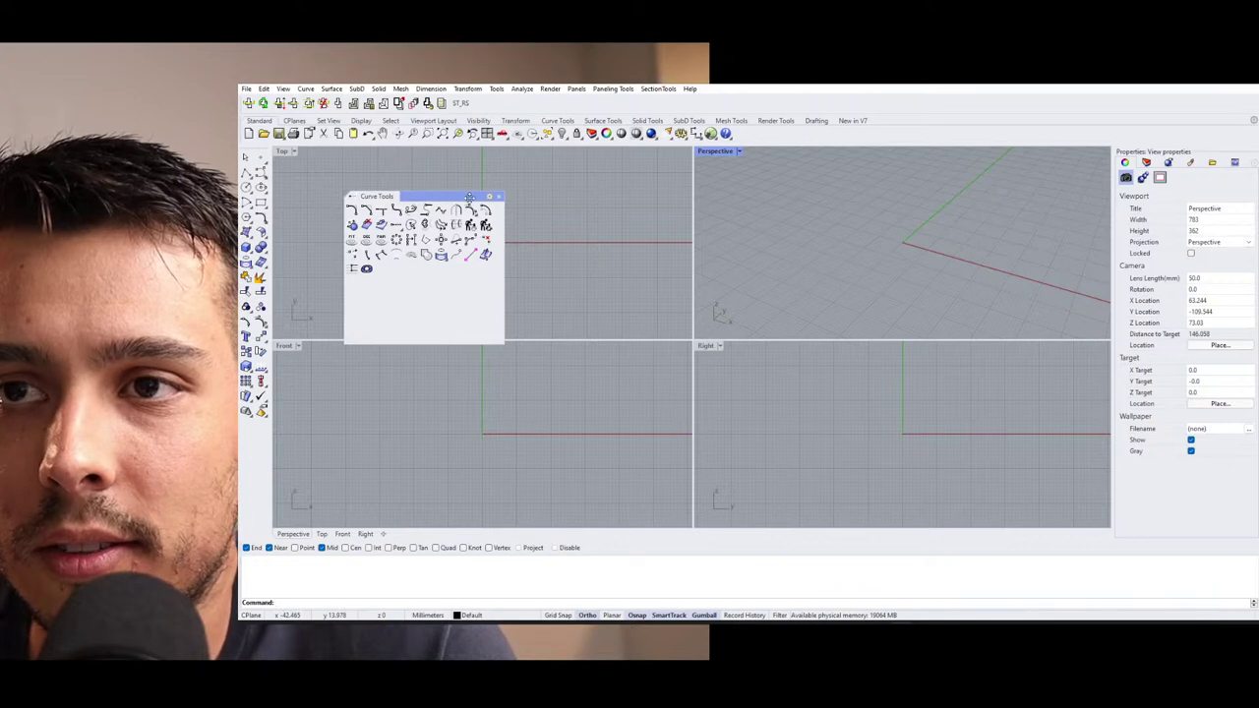
{"action": "left_click", "coordinate": [498, 196]}
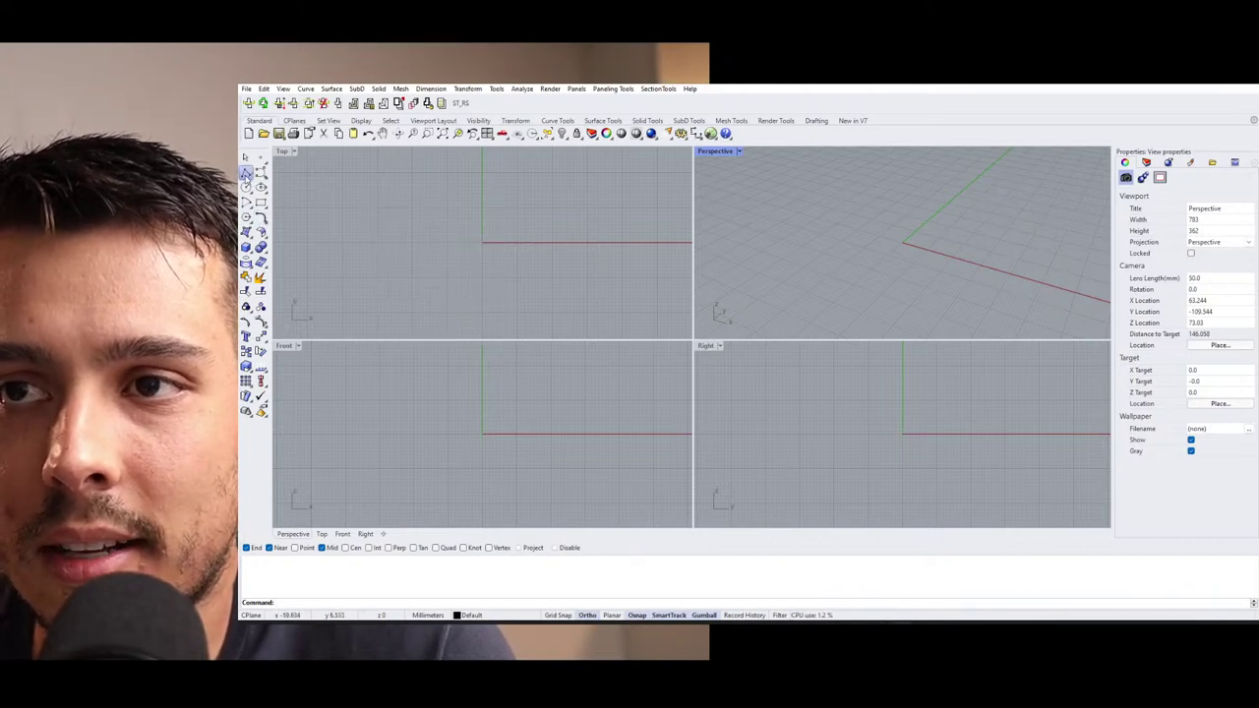
Draw a closed four-sided polyline with one slanted side in the Top viewport, in the quadrant of positive X and Y.
{"action": "left_click", "coordinate": [246, 172]}
{"action": "left_click", "coordinate": [518, 174]}
{"action": "left_click", "coordinate": [585, 174]}
{"action": "left_click", "coordinate": [585, 210]}
{"action": "left_click", "coordinate": [527, 211]}
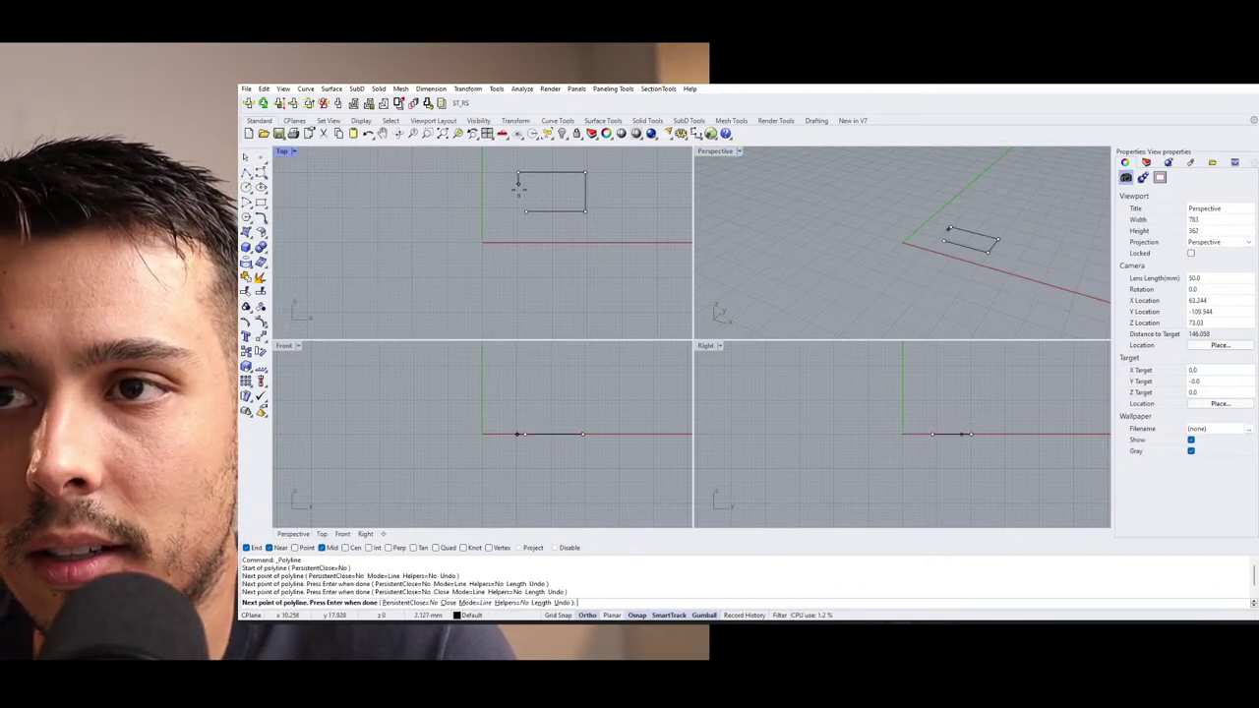
{"action": "left_click", "coordinate": [518, 174]}
{"action": "right_click_drag", "start_coordinate": [535, 184], "coordinate": [520, 202]}
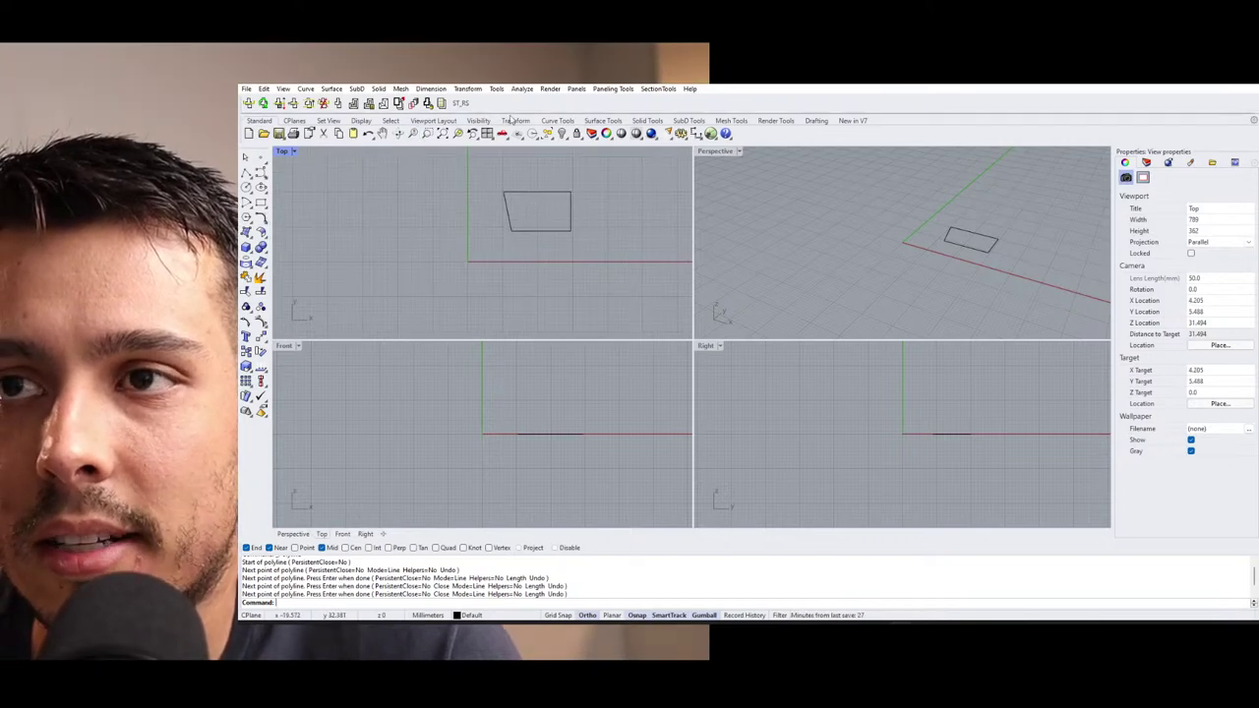
Float the Curve Tools palette over the Top viewport and display the matching Curve Tools toolbar set for comparison.
{"action": "left_click", "coordinate": [556, 121]}
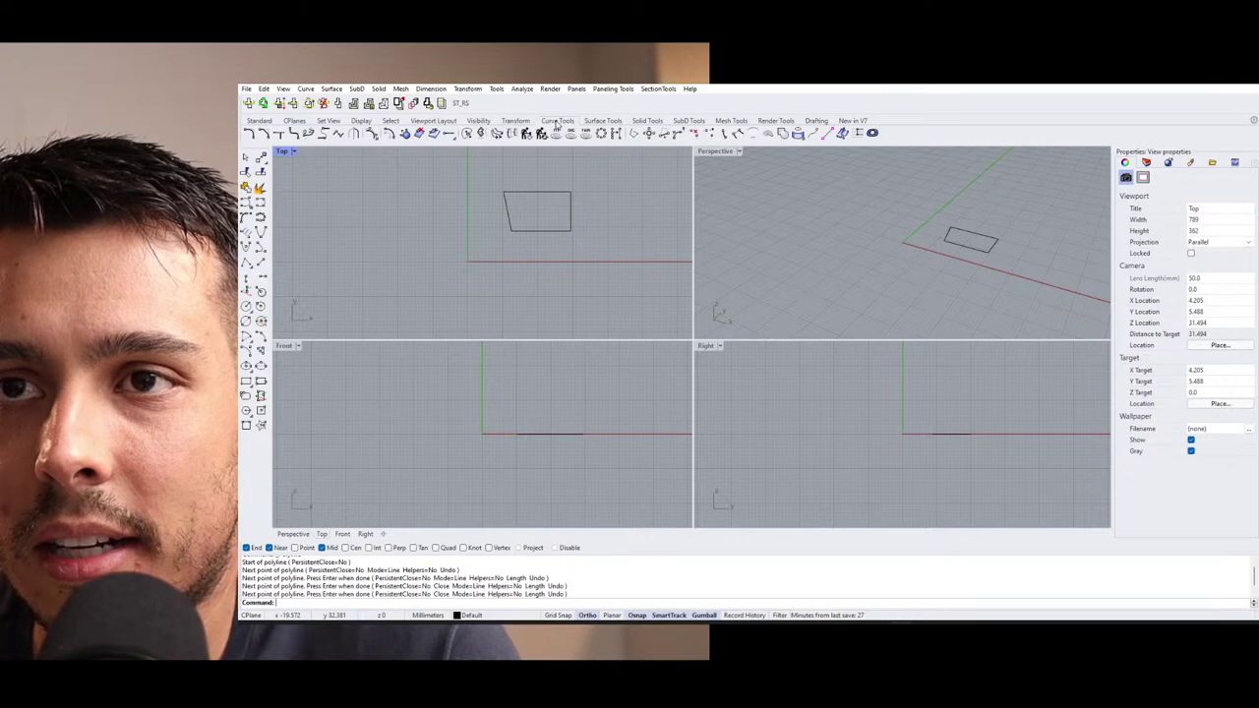
{"action": "left_click", "coordinate": [259, 120]}
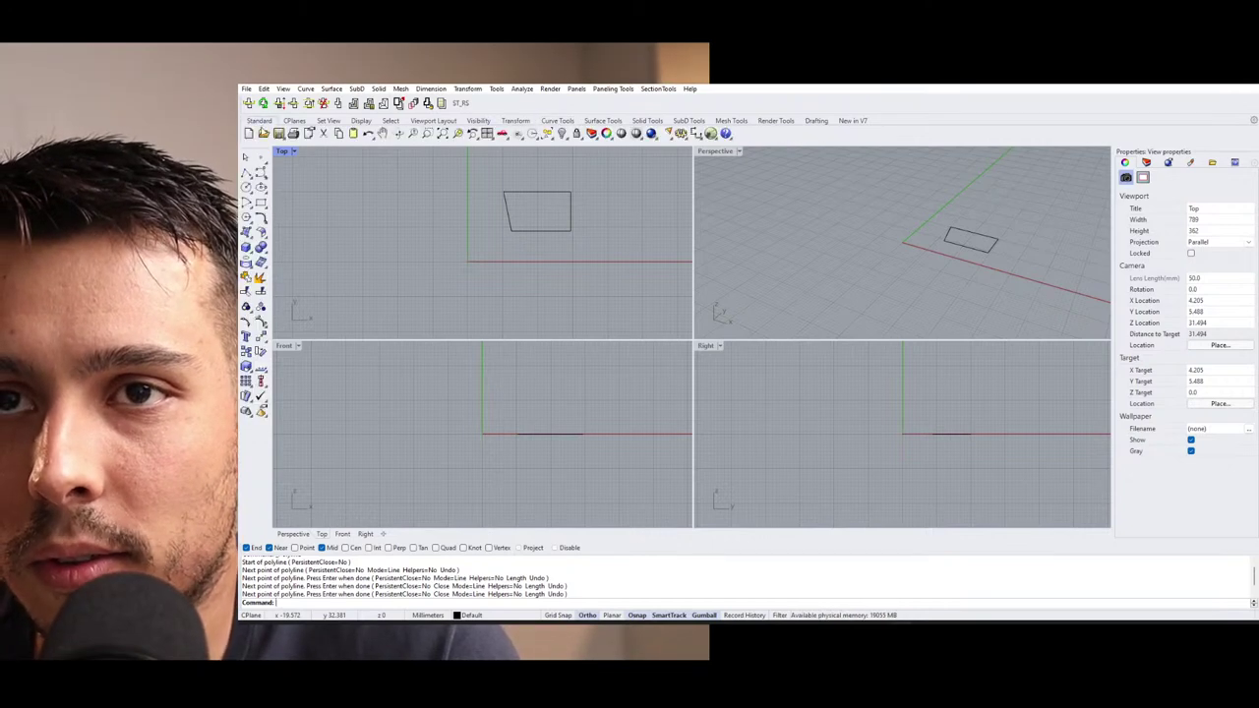
{"action": "left_click", "coordinate": [264, 220]}
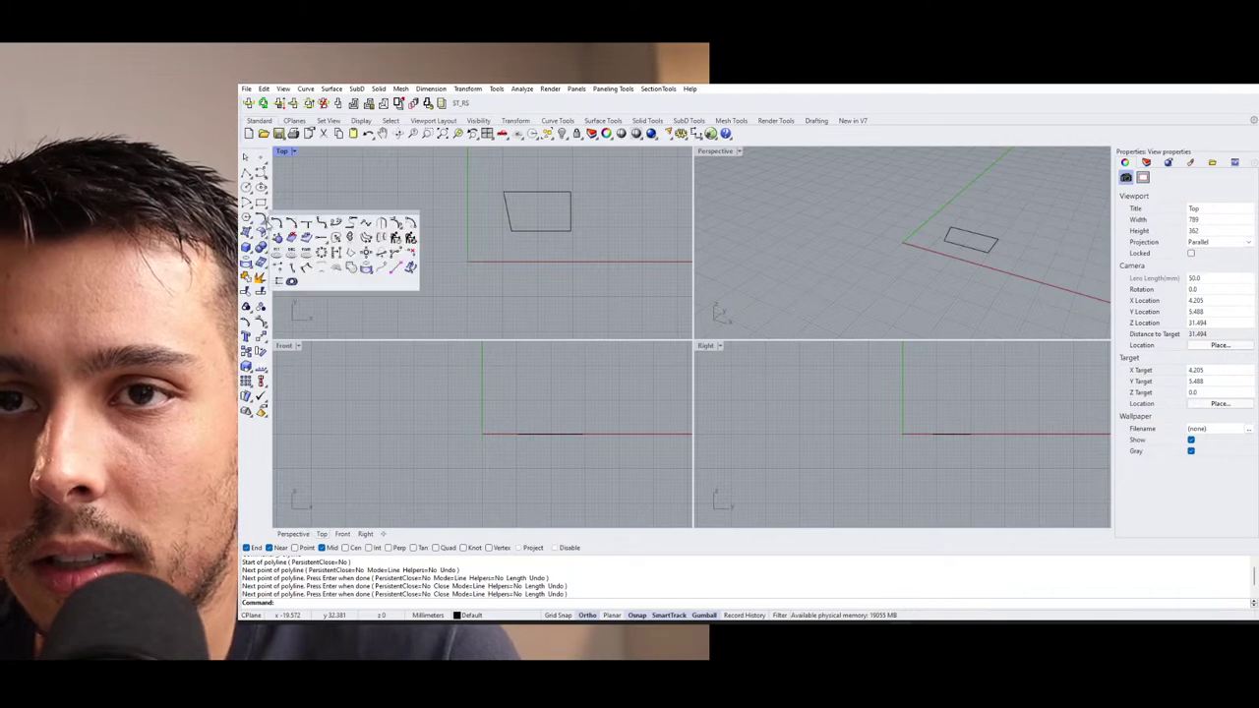
{"action": "left_click_drag", "start_coordinate": [265, 208], "coordinate": [379, 219]}
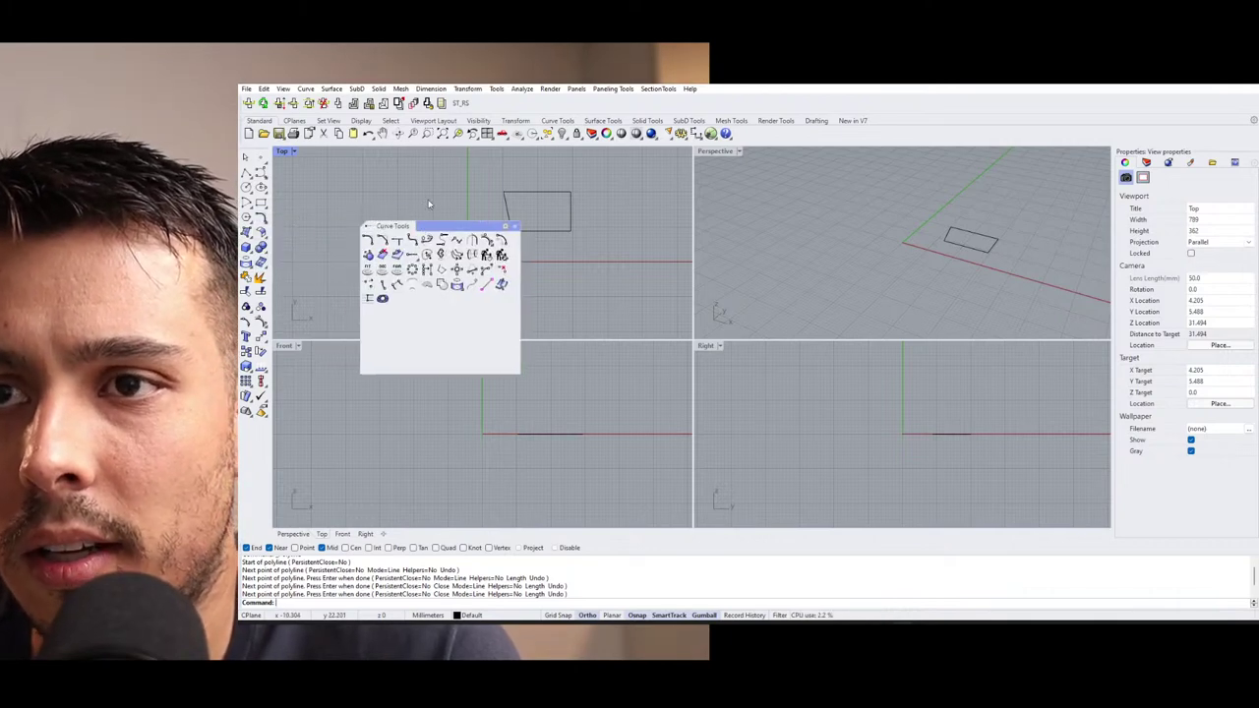
{"action": "left_click_drag", "start_coordinate": [434, 226], "coordinate": [436, 241]}
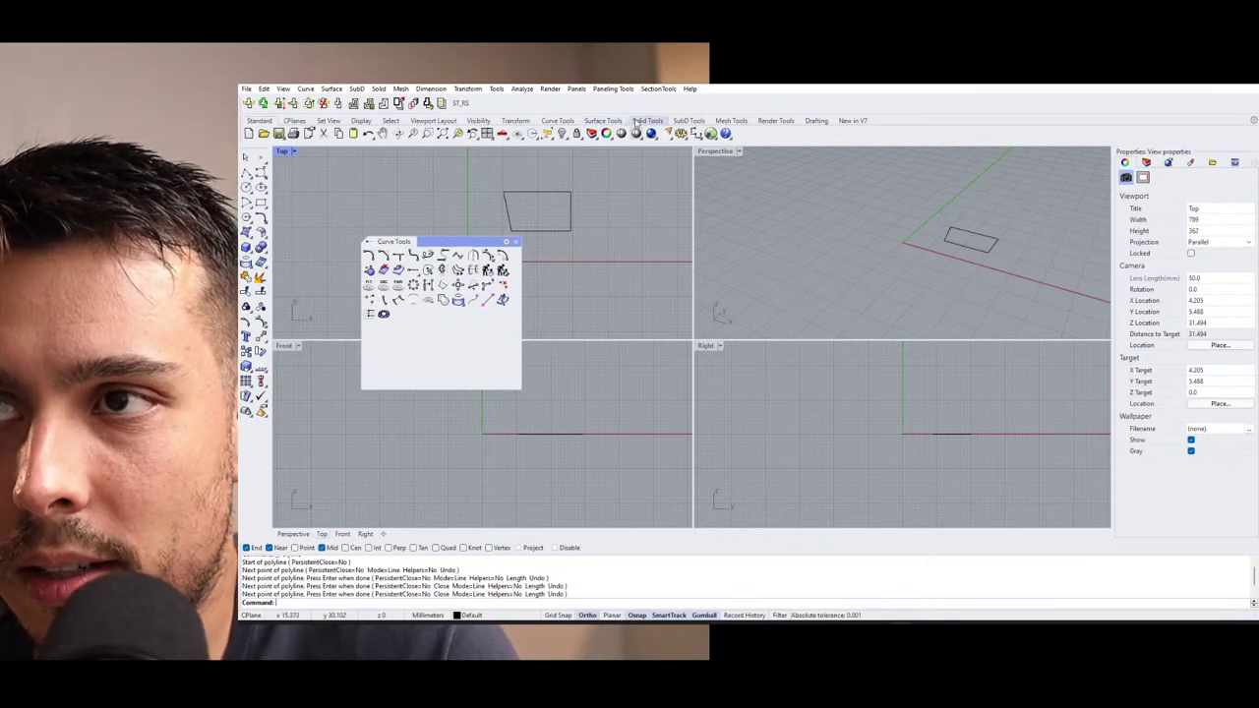
{"action": "left_click", "coordinate": [556, 120]}
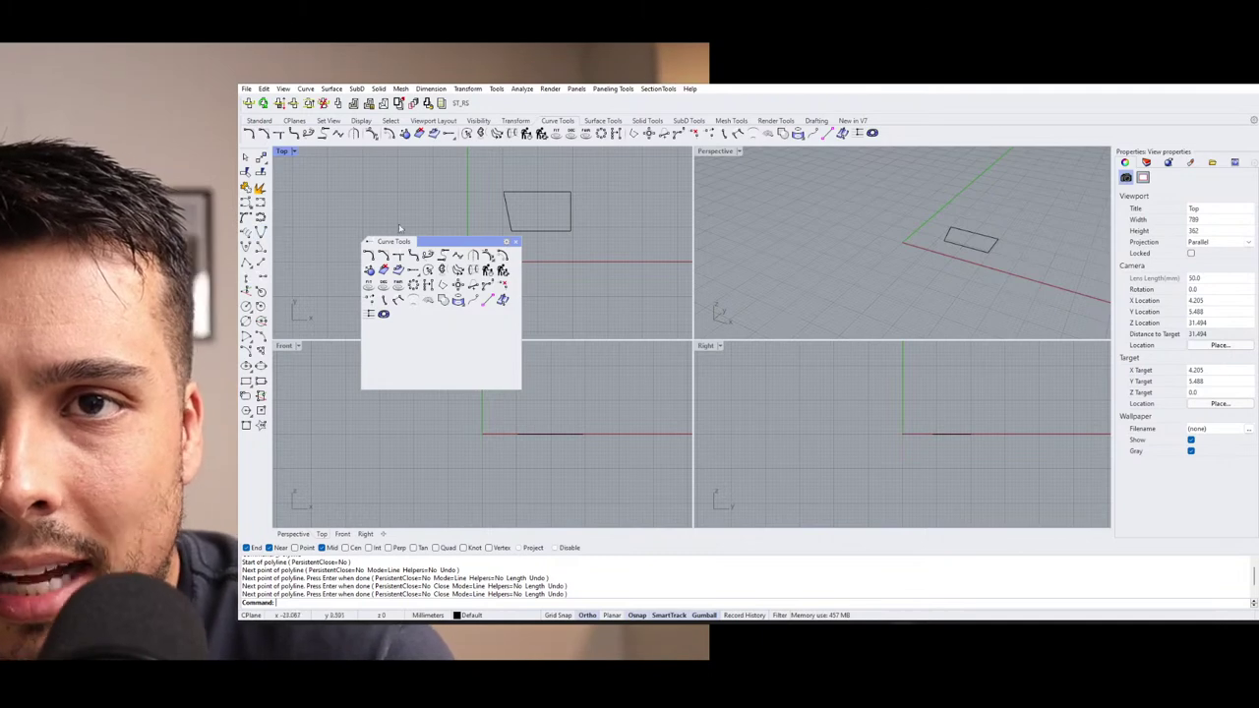
Close the Curve Tools palette, restore the Standard toolbar set, and float an enlarged Surface Creation palette.
{"action": "left_click", "coordinate": [514, 241]}
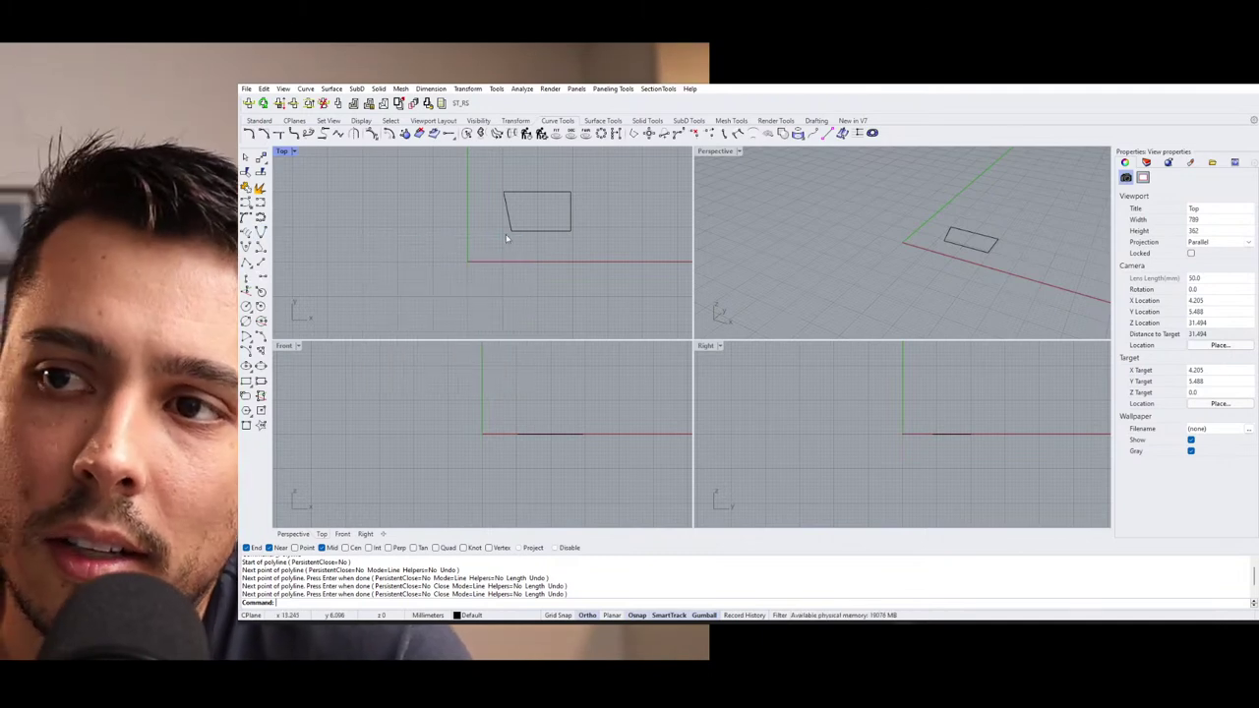
{"action": "left_click", "coordinate": [258, 120]}
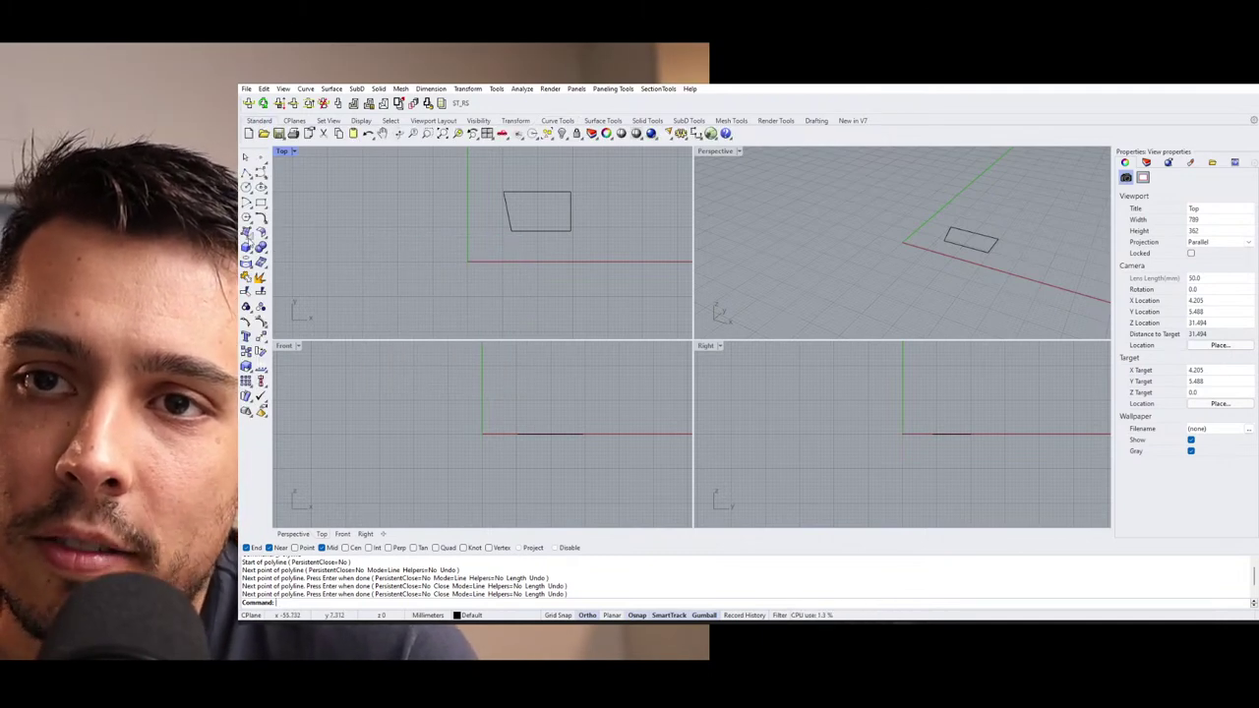
{"action": "left_click", "coordinate": [248, 233]}
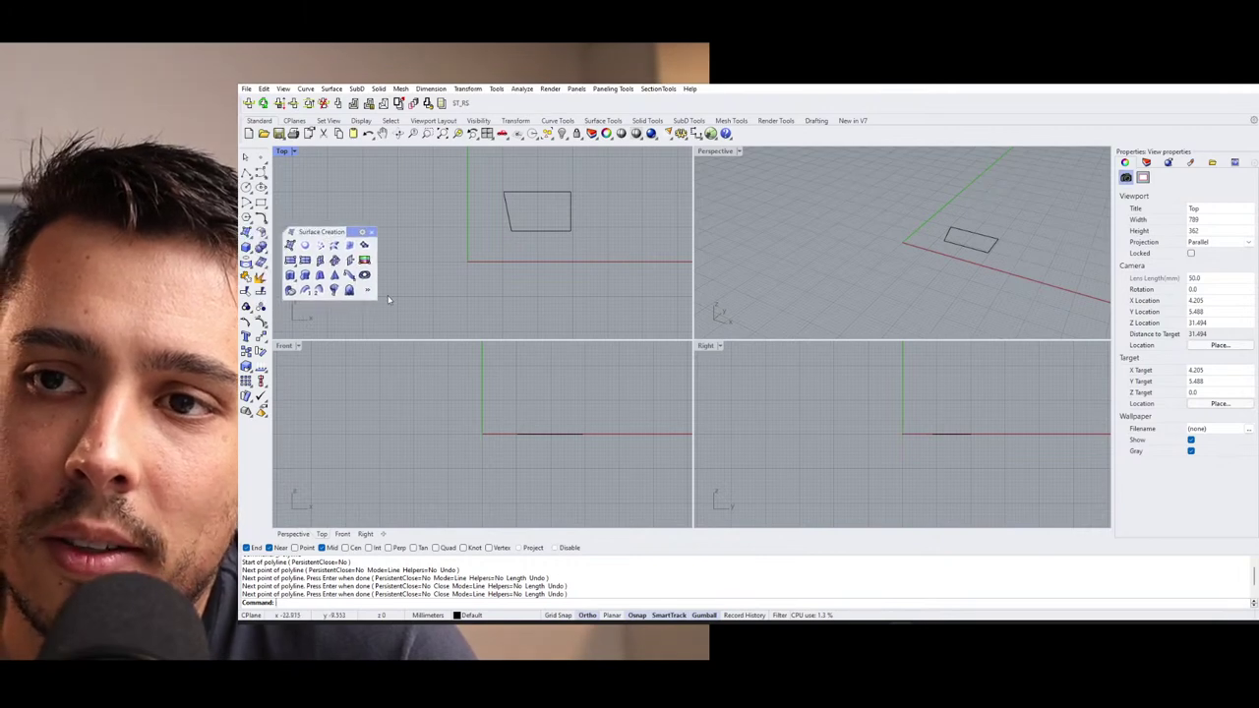
{"action": "left_click_drag", "start_coordinate": [381, 304], "coordinate": [401, 330]}
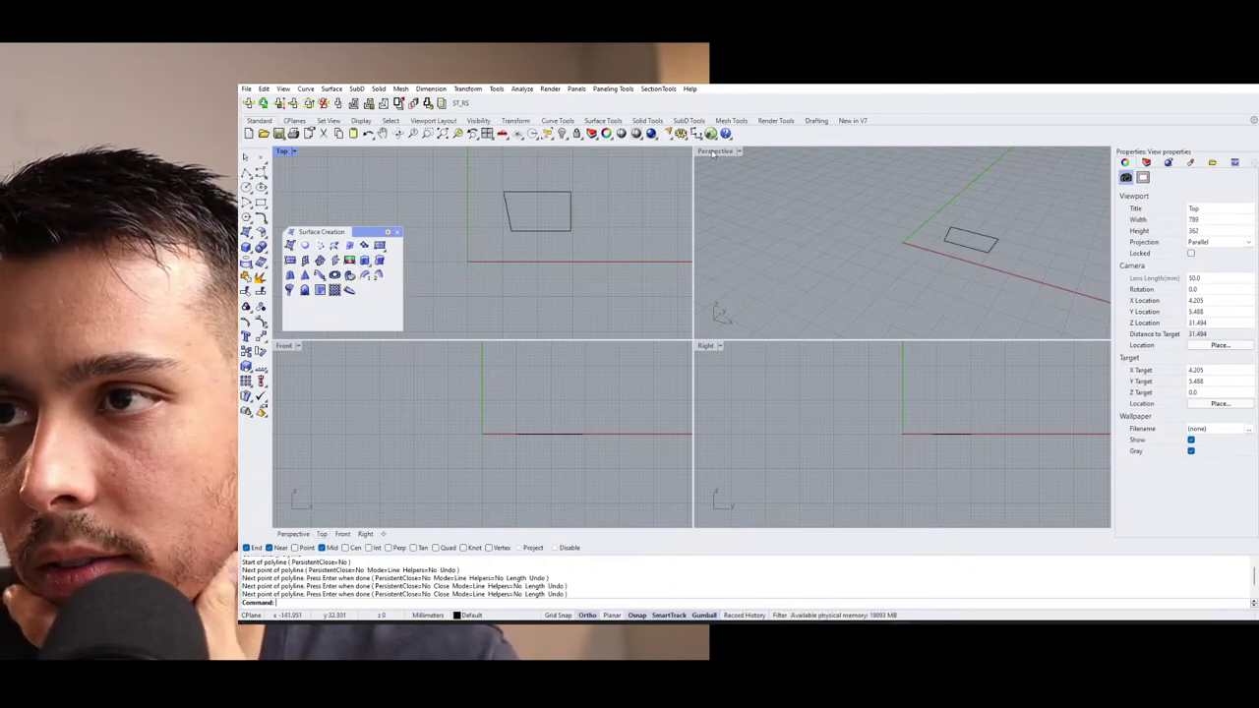
In a maximized Perspective viewport, extrude the closed four-sided polyline upward as an uncapped surface and set the display mode to Shaded.
{"action": "double_click", "coordinate": [715, 152]}
{"action": "right_click_drag", "start_coordinate": [689, 266], "coordinate": [612, 282]}
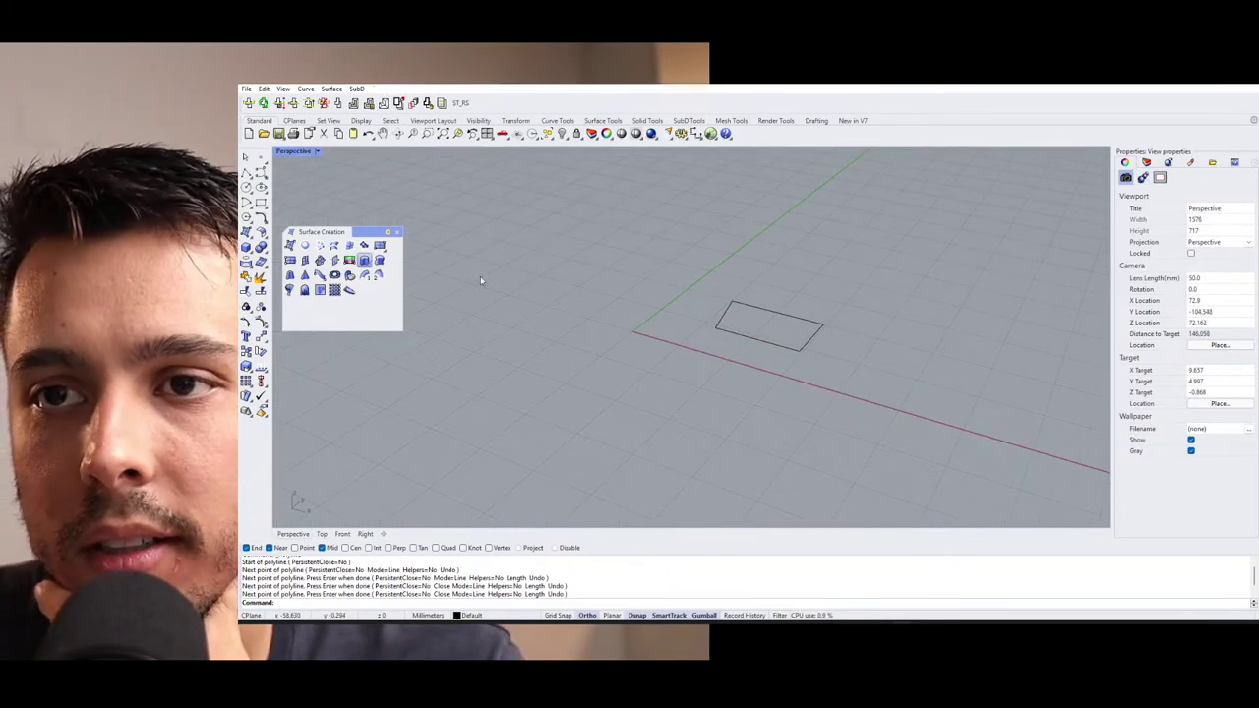
{"action": "left_click", "coordinate": [364, 259]}
{"action": "left_click", "coordinate": [777, 312]}
{"action": "key", "text": "Return"}
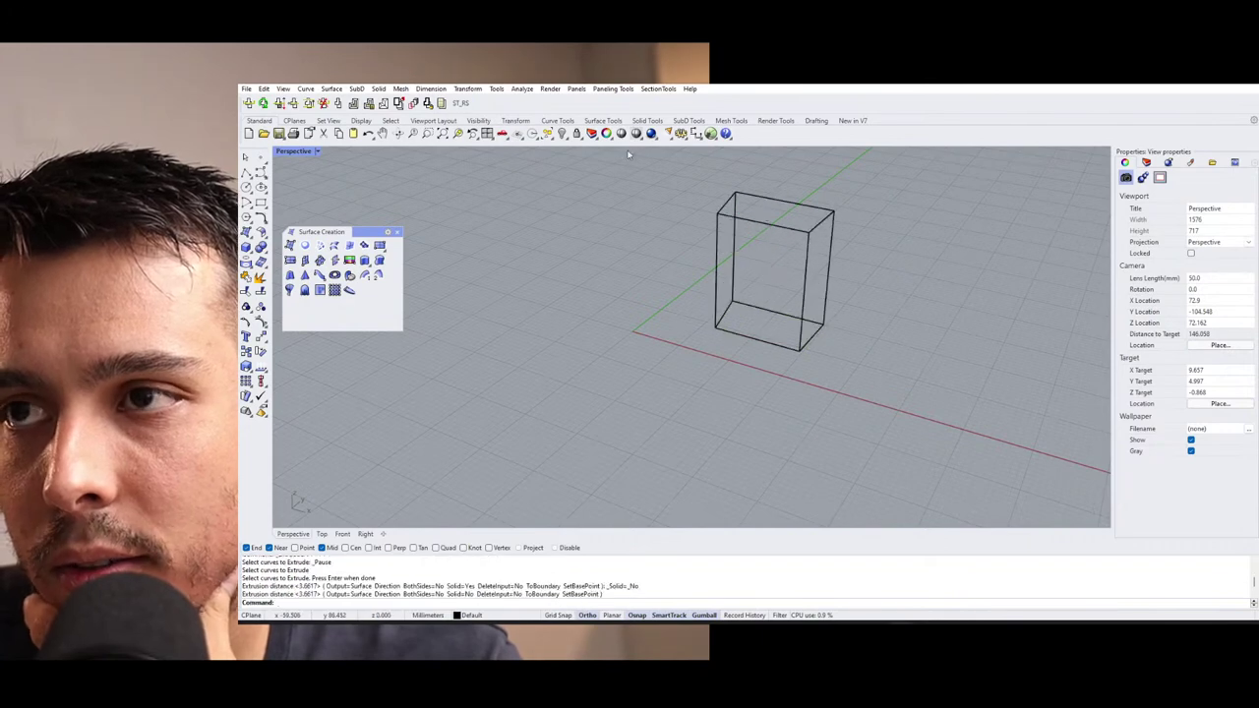
{"action": "left_click", "coordinate": [635, 133]}
{"action": "mouse_move", "coordinate": [758, 273]}
{"action": "right_mouse_down"}
{"action": "mouse_move", "coordinate": [882, 267]}
{"action": "mouse_move", "coordinate": [792, 275]}
{"action": "right_mouse_up"}
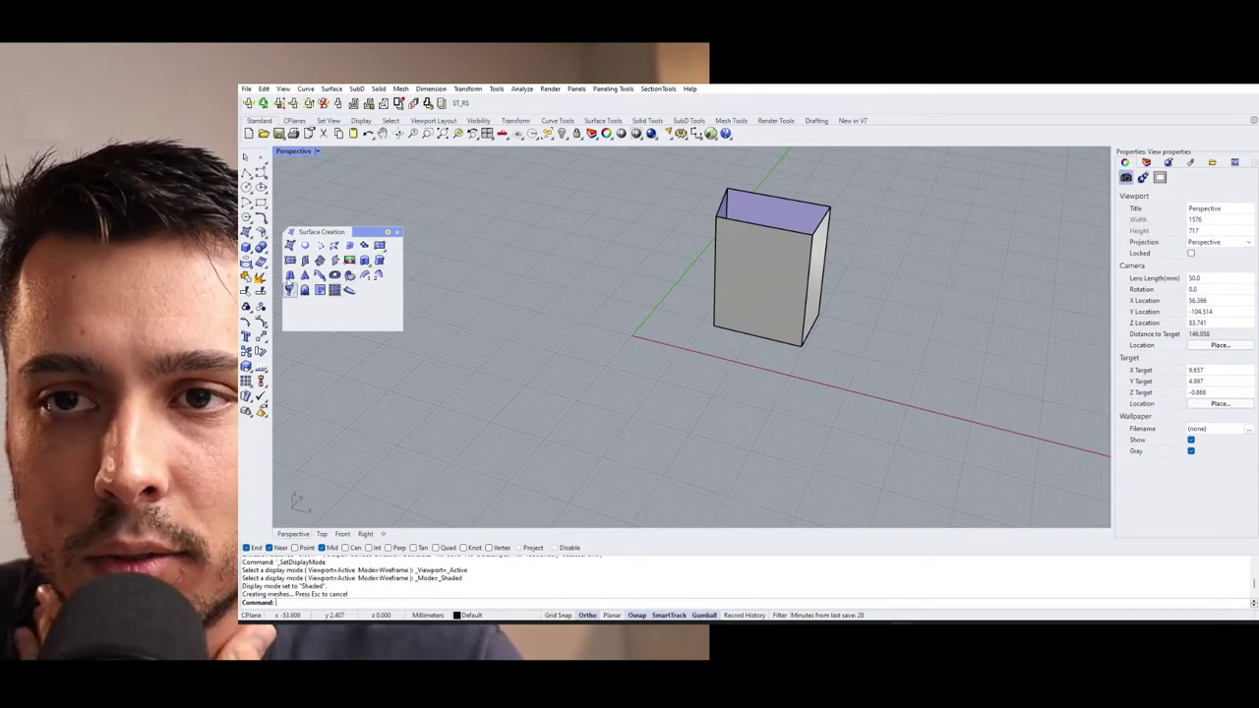
Float the Surface Creation and Surface Tools palettes side by side, and compare them with the Surface Tools toolbar set.
{"action": "left_click", "coordinate": [398, 233]}
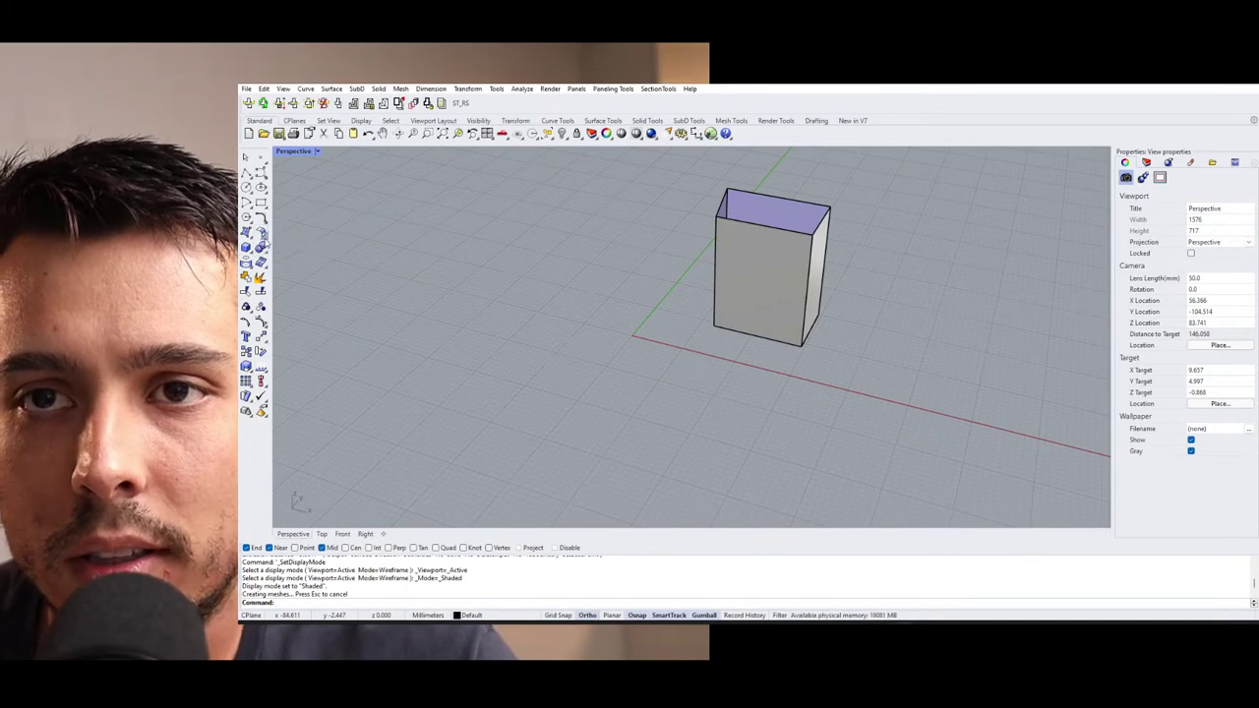
{"action": "left_click", "coordinate": [260, 232]}
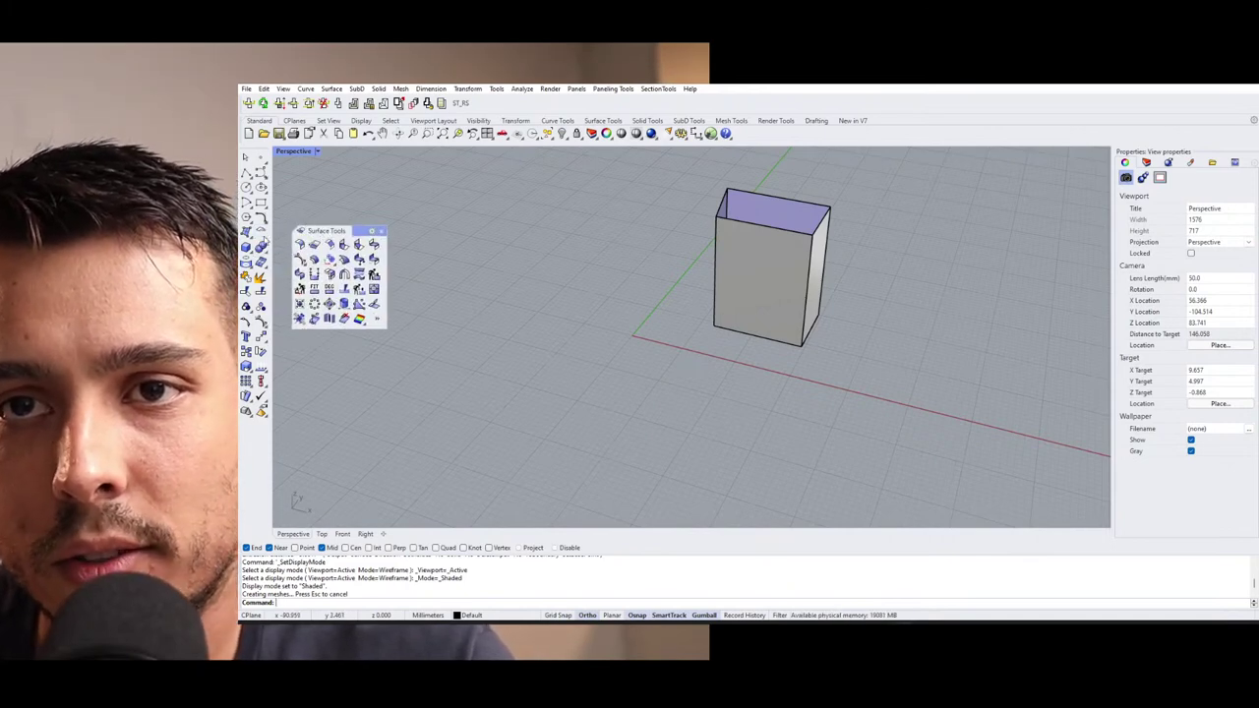
{"action": "left_click", "coordinate": [300, 244]}
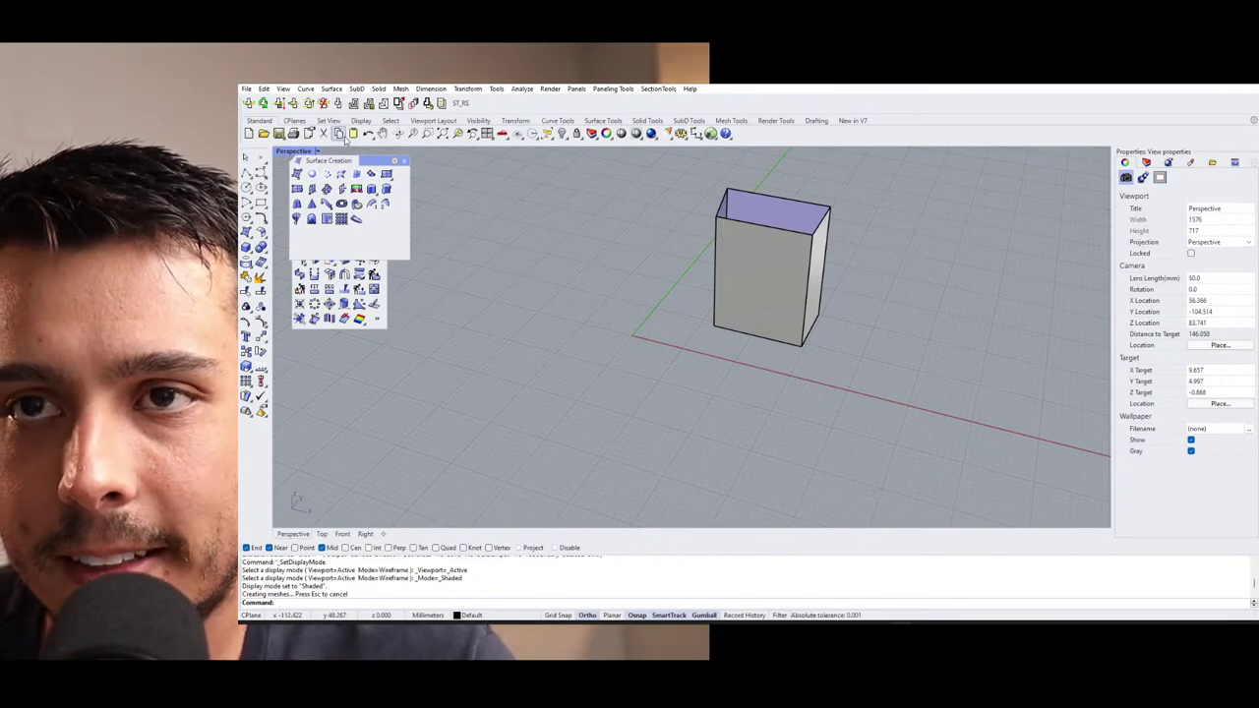
{"action": "left_click_drag", "start_coordinate": [339, 162], "coordinate": [473, 317]}
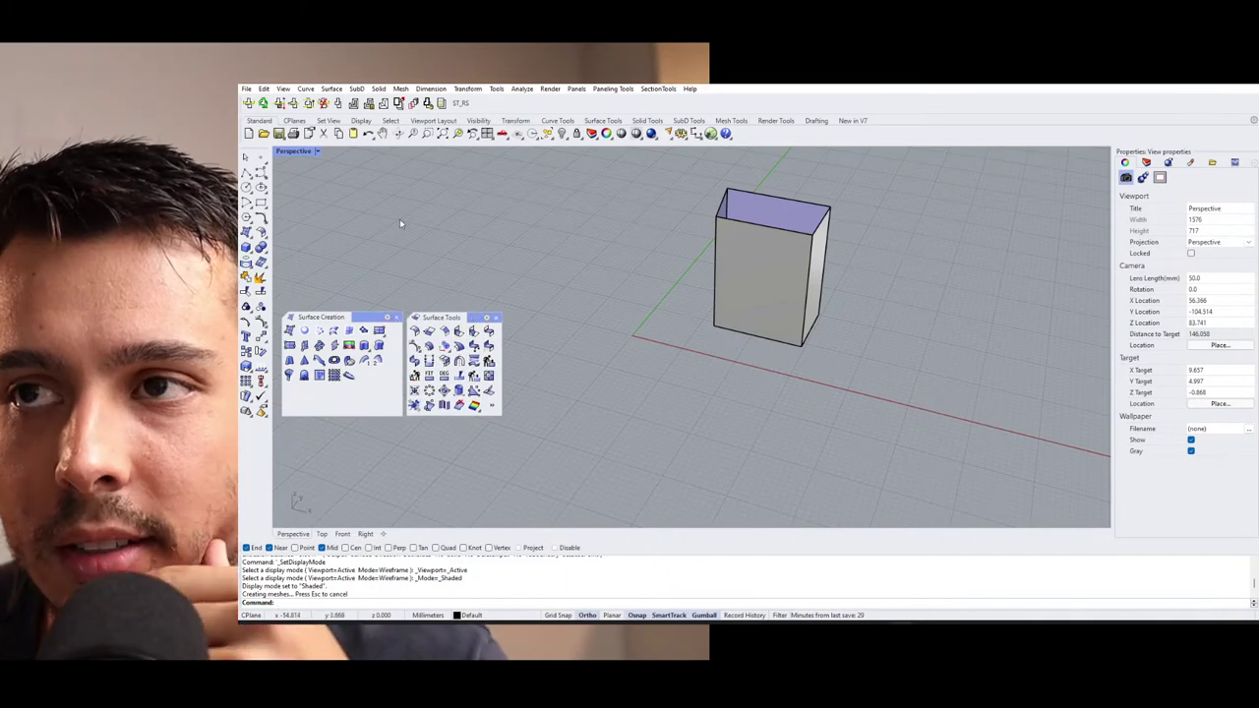
{"action": "left_click", "coordinate": [606, 121]}
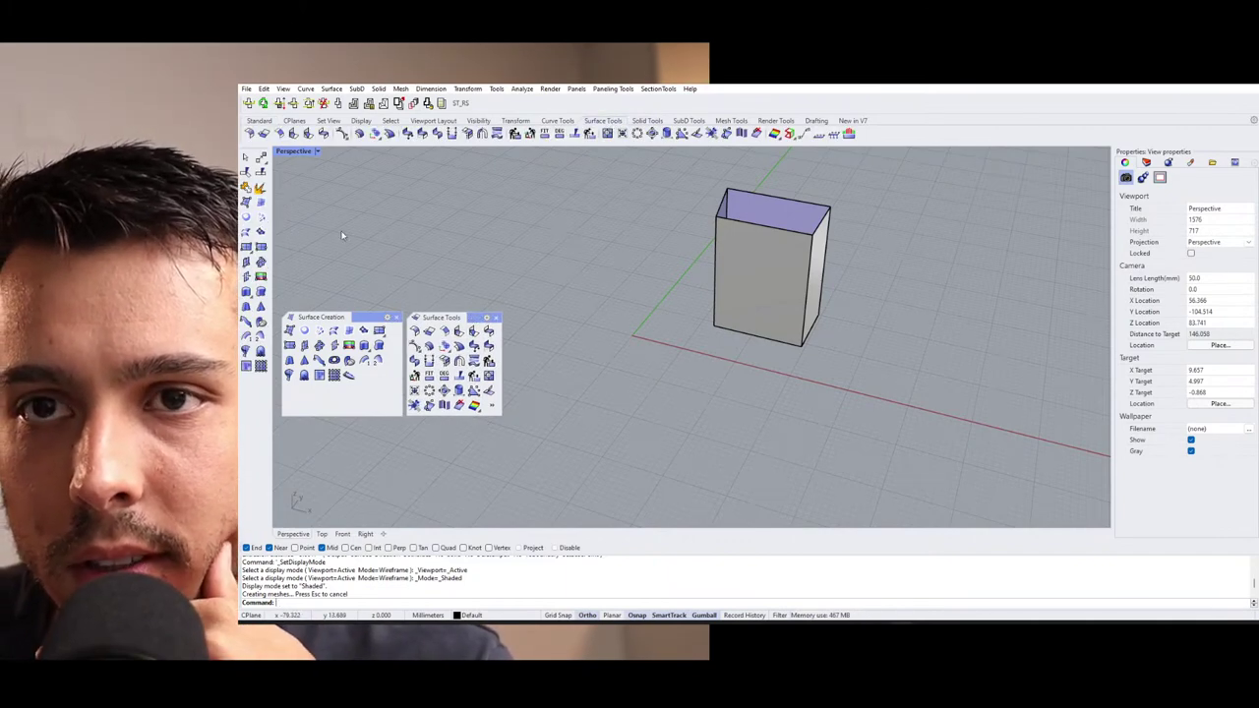
{"action": "left_click", "coordinate": [254, 120]}
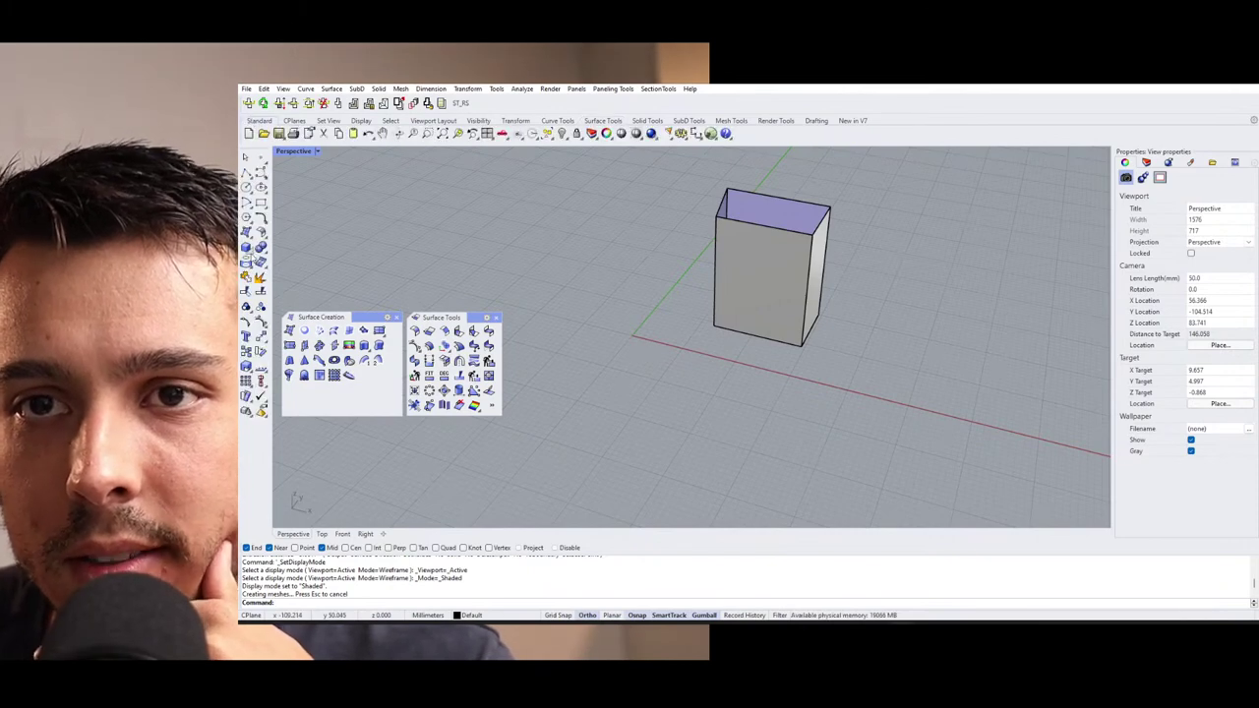
Float the Solid Creation and Solid Tools palettes beneath the two surface palettes, aligned side by side.
{"action": "left_click", "coordinate": [247, 248]}
{"action": "left_click_drag", "start_coordinate": [300, 240], "coordinate": [304, 417]}
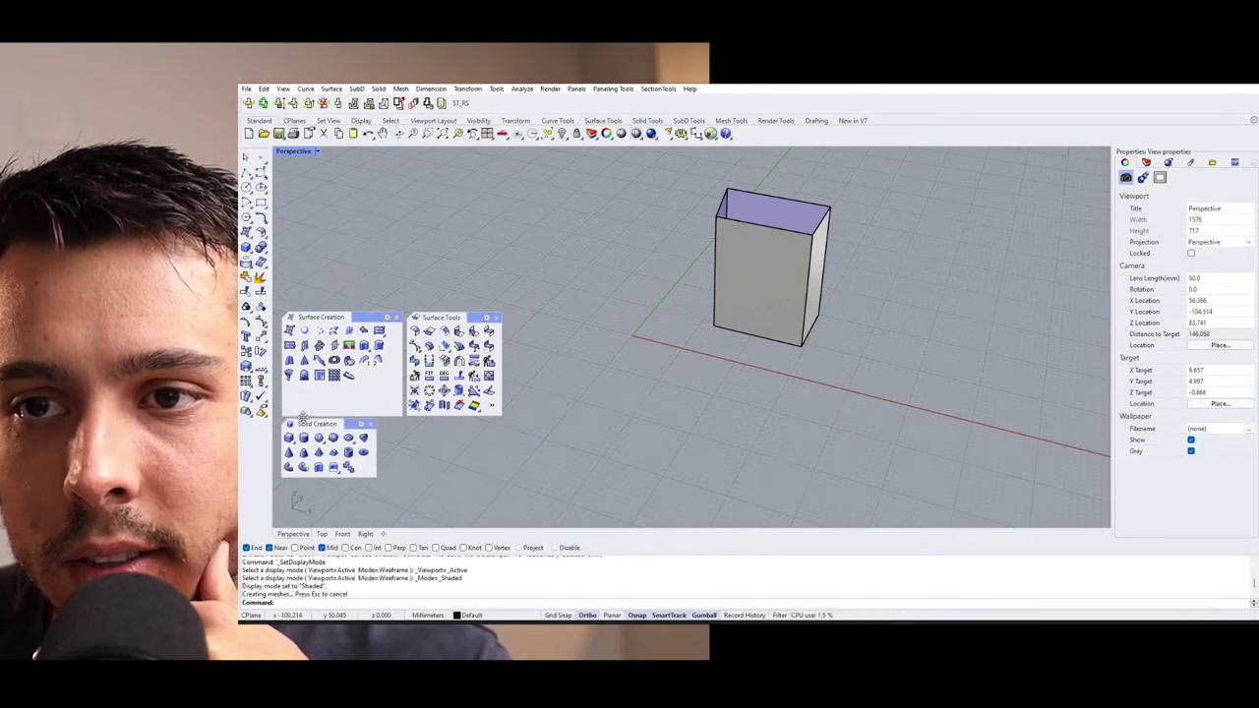
{"action": "left_click", "coordinate": [264, 257]}
{"action": "left_click_drag", "start_coordinate": [303, 243], "coordinate": [424, 419]}
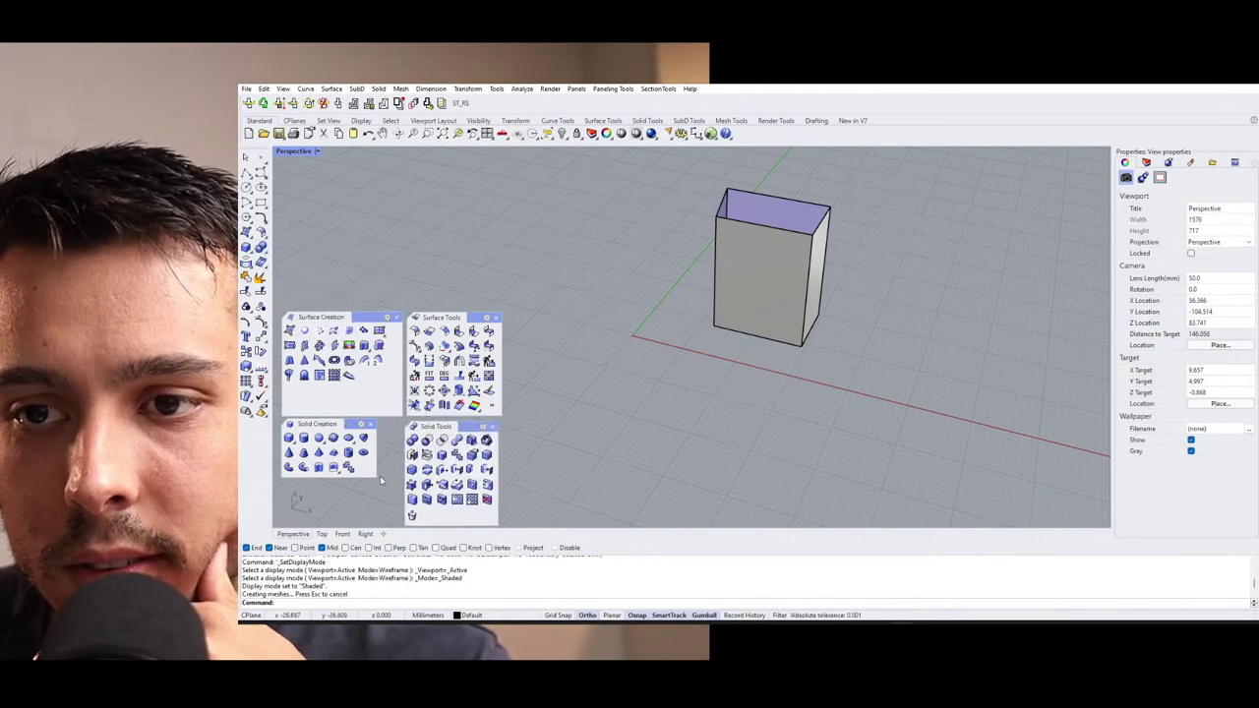
{"action": "left_click_drag", "start_coordinate": [374, 476], "coordinate": [385, 510]}
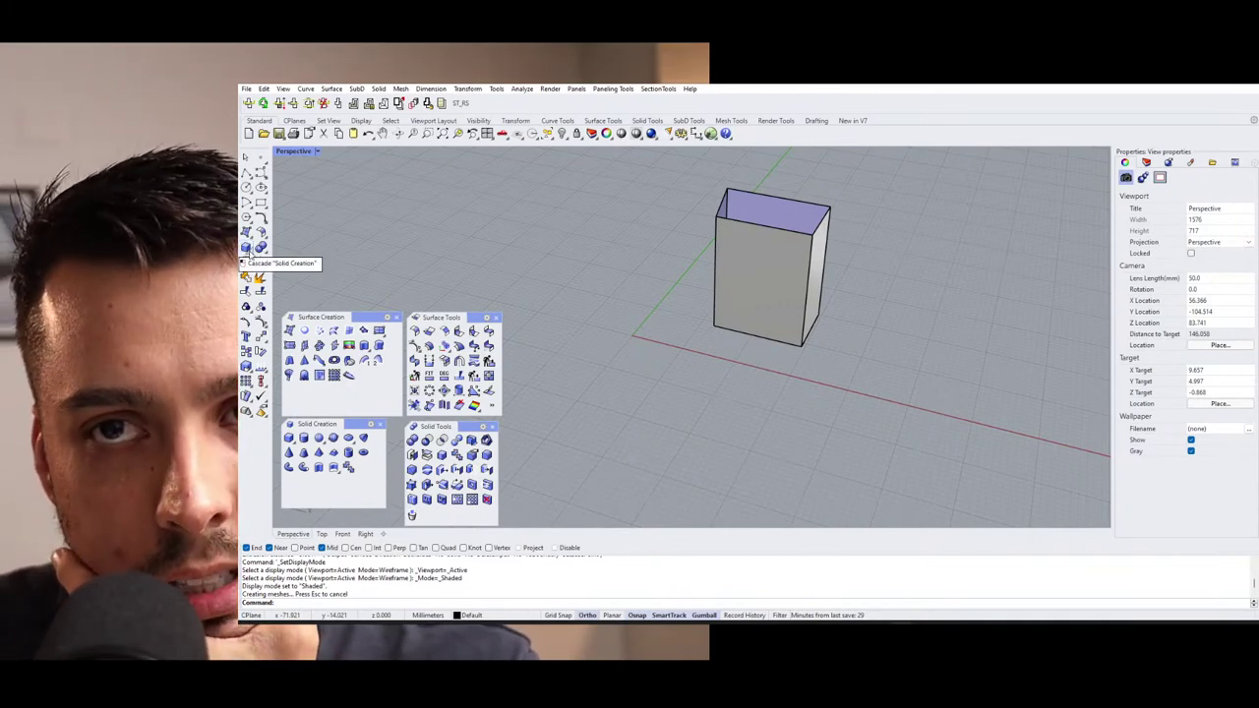
{"action": "left_click", "coordinate": [262, 254]}
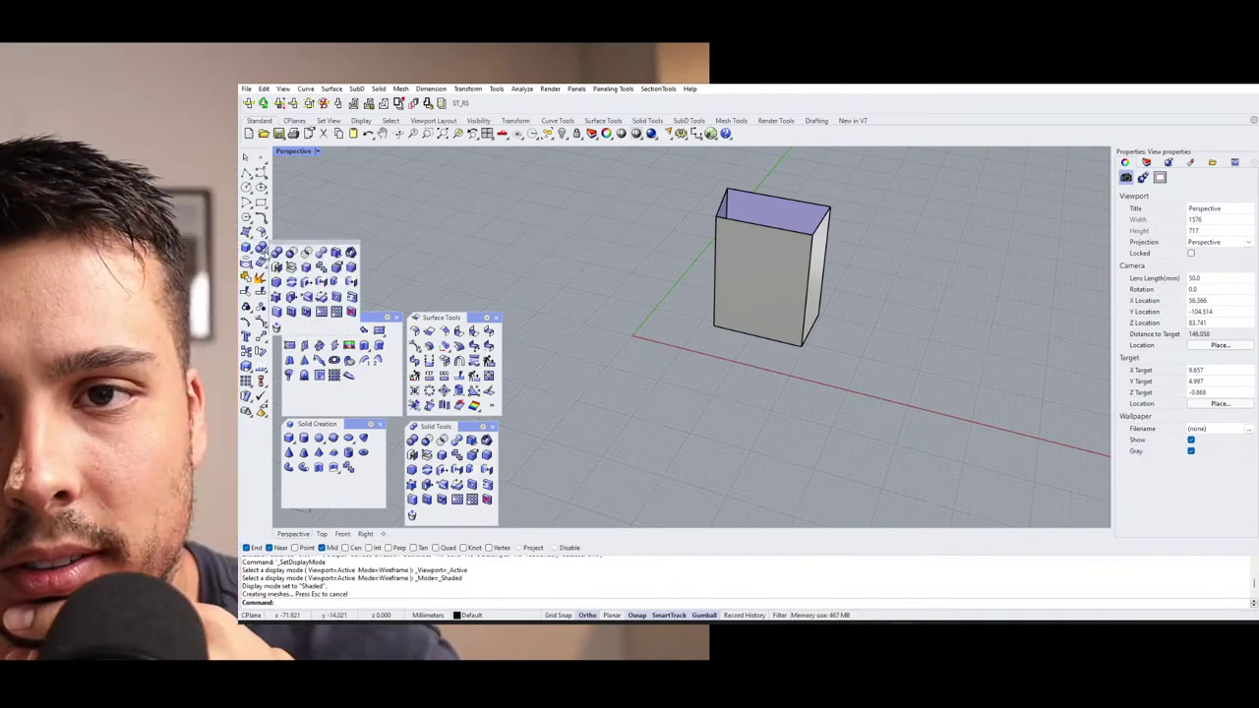
{"action": "left_click_drag", "start_coordinate": [436, 429], "coordinate": [433, 433]}
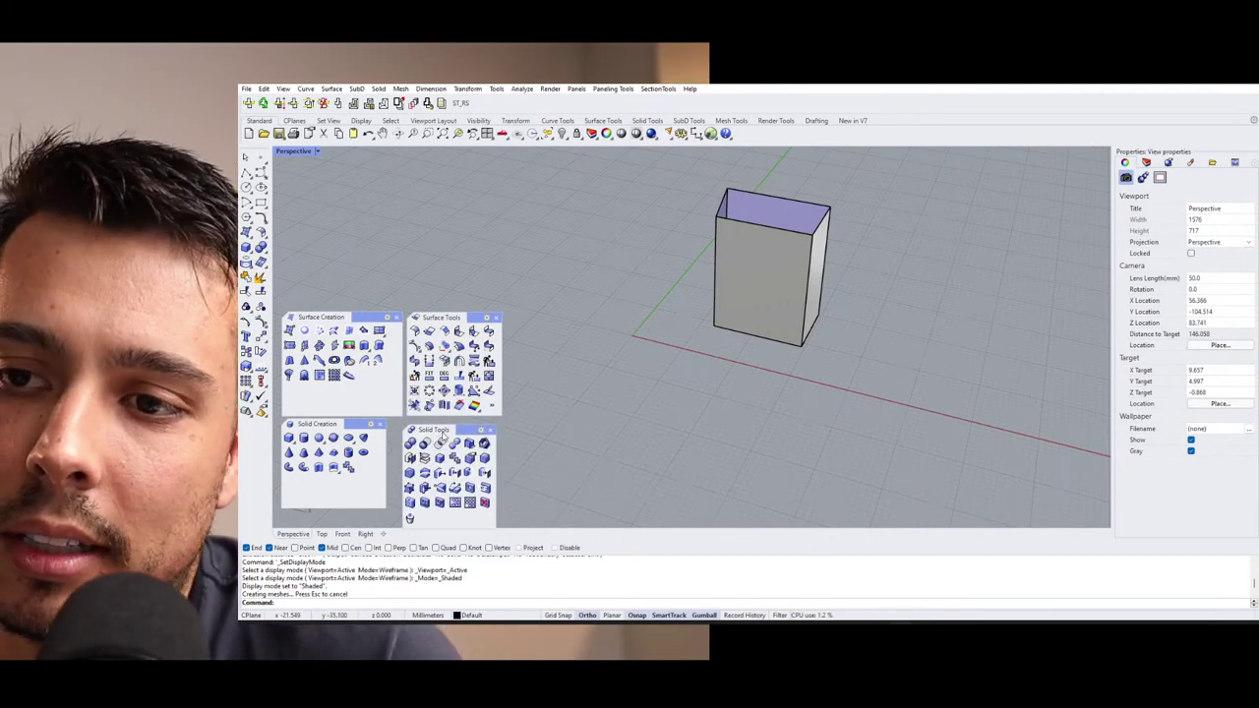
{"action": "left_click_drag", "start_coordinate": [443, 433], "coordinate": [448, 430]}
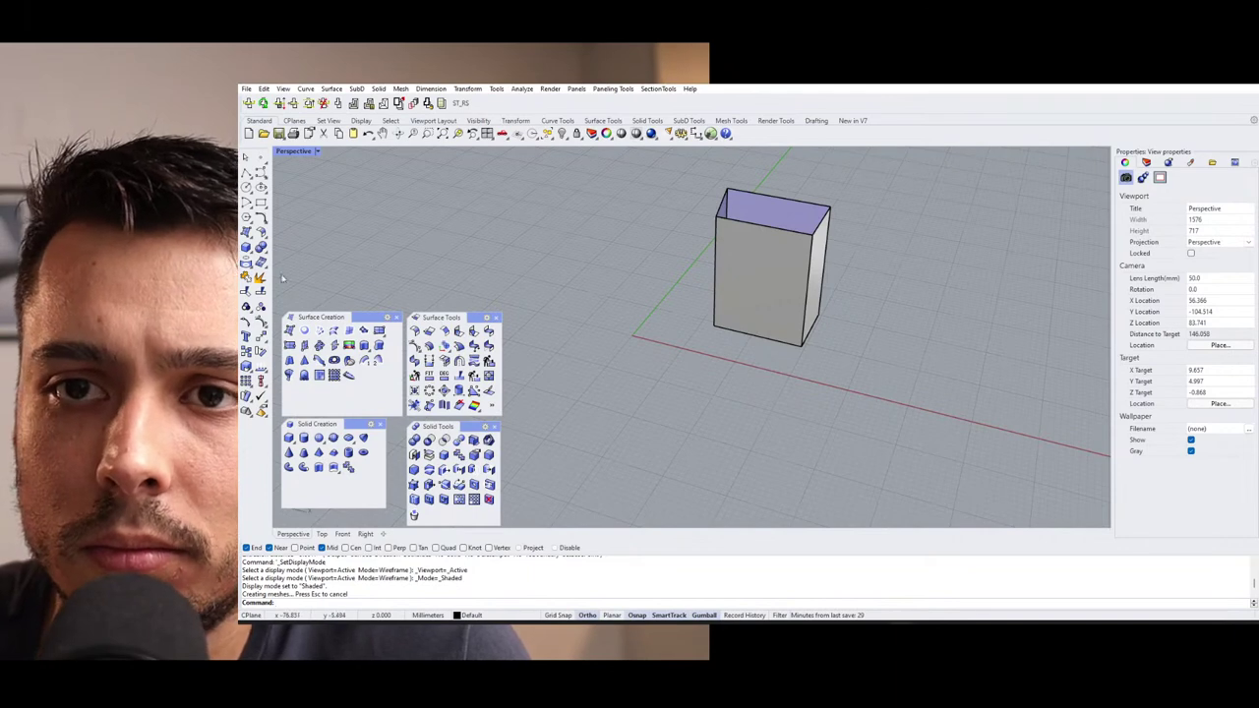
Float the Curve From Object palette above the Surface Creation palette to view its commands.
{"action": "left_click", "coordinate": [252, 276]}
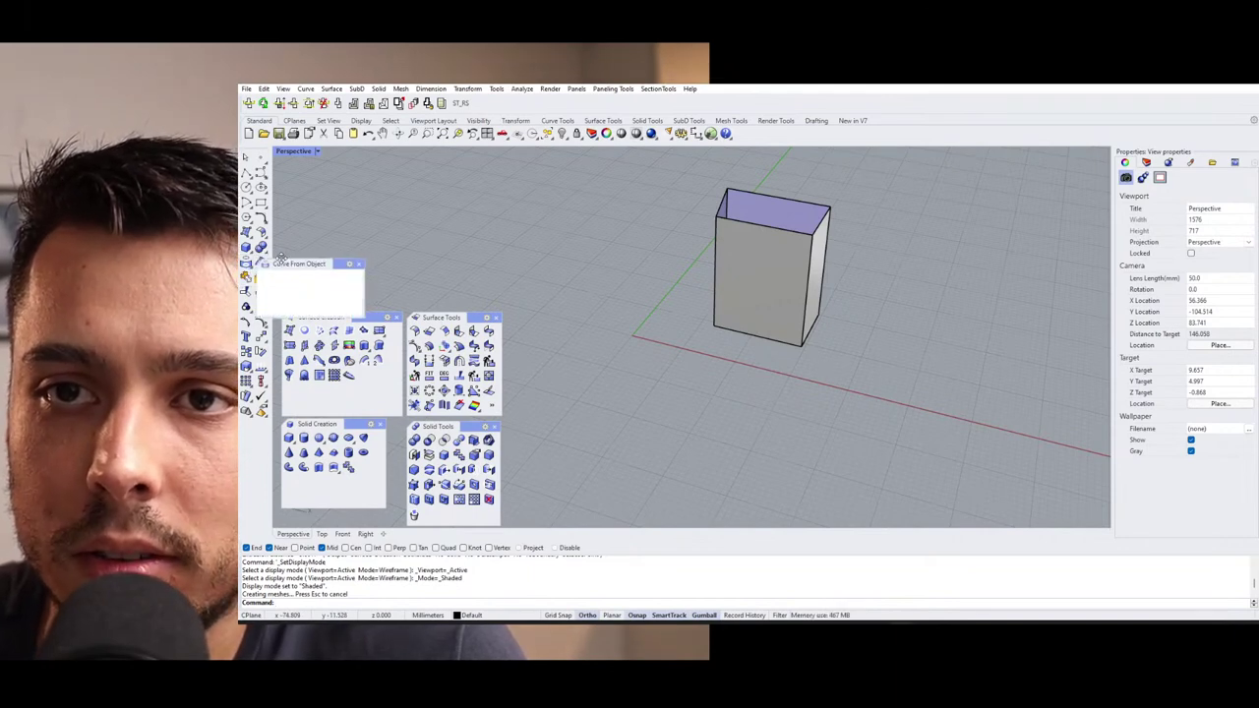
{"action": "left_click_drag", "start_coordinate": [295, 258], "coordinate": [361, 250]}
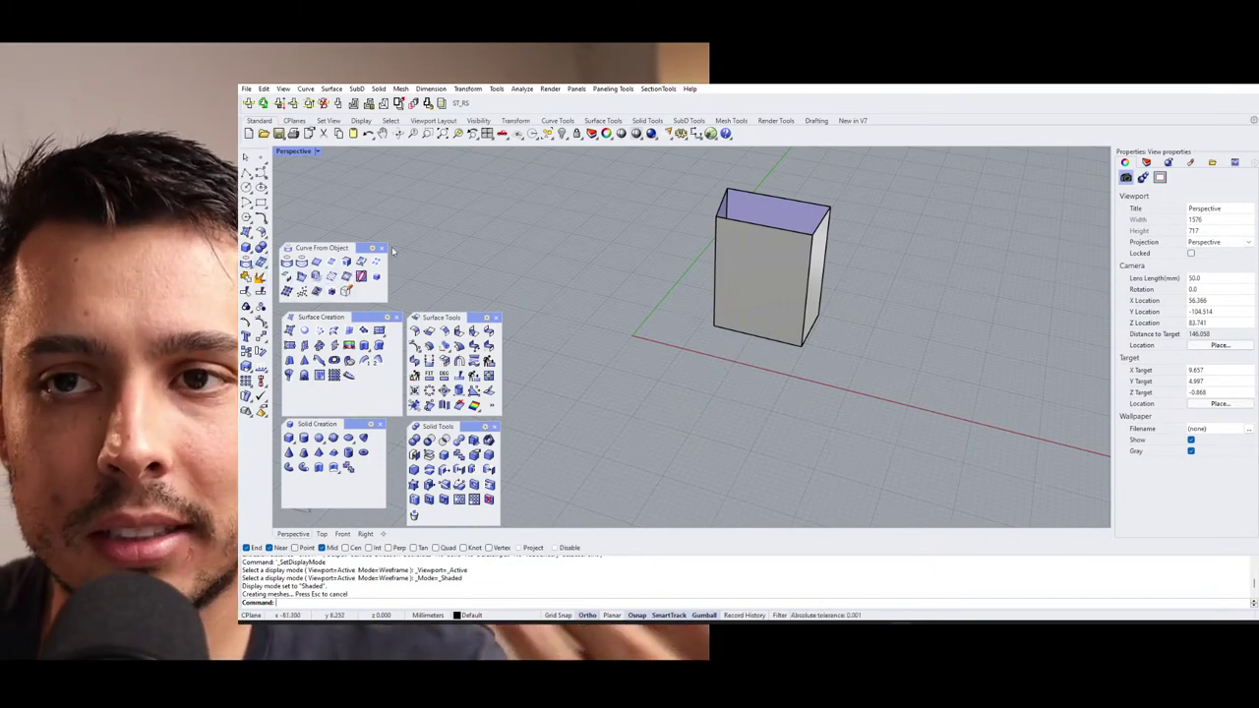
{"action": "left_click_drag", "start_coordinate": [357, 246], "coordinate": [361, 253]}
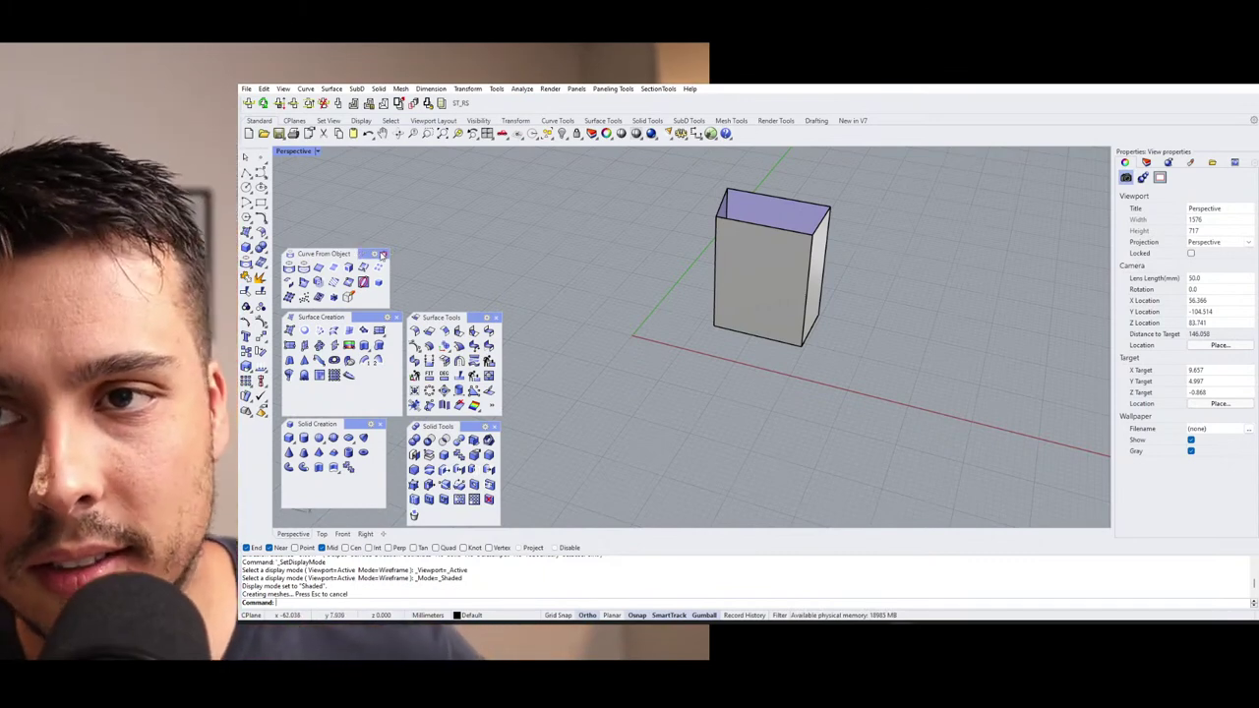
Close the Curve From Object, Surface Creation, Surface Tools, Solid Tools and Solid Creation palettes.
{"action": "left_click", "coordinate": [383, 253]}
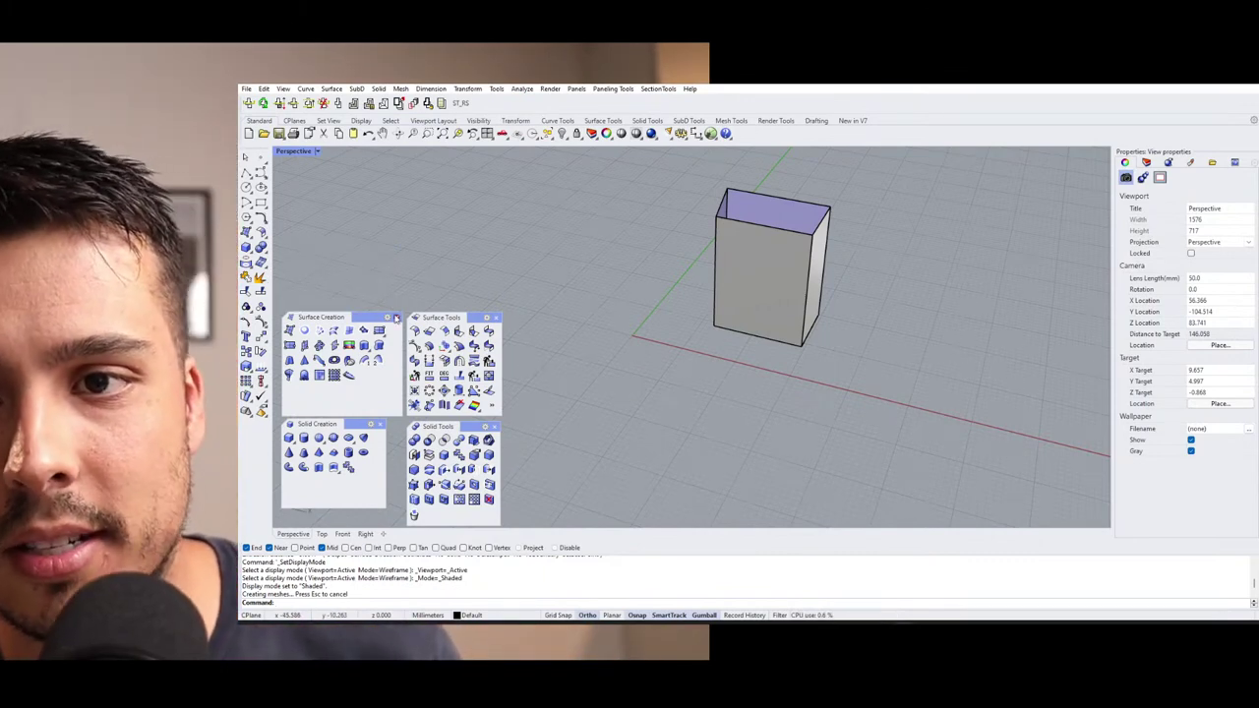
{"action": "left_click", "coordinate": [397, 316]}
{"action": "left_click", "coordinate": [495, 319]}
{"action": "left_click", "coordinate": [493, 426]}
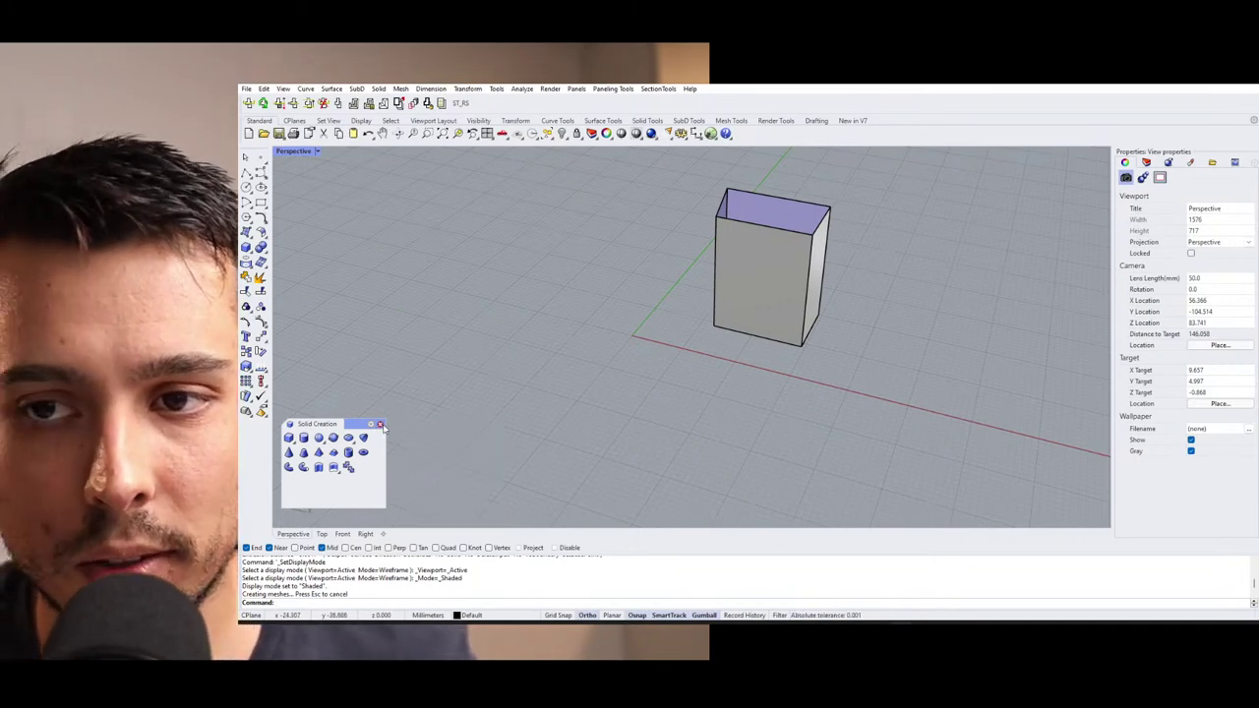
{"action": "left_click", "coordinate": [381, 424]}
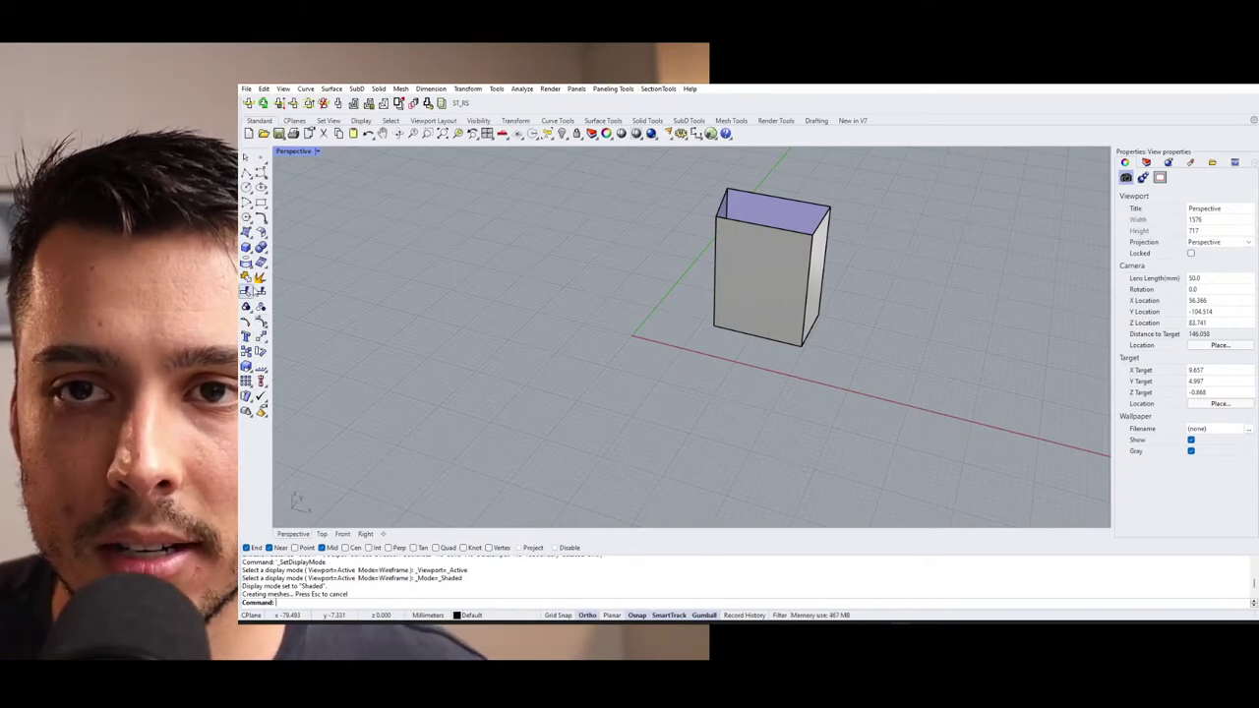
Float the Analyze palette over the Perspective viewport and widen it to view its commands.
{"action": "left_click", "coordinate": [263, 370]}
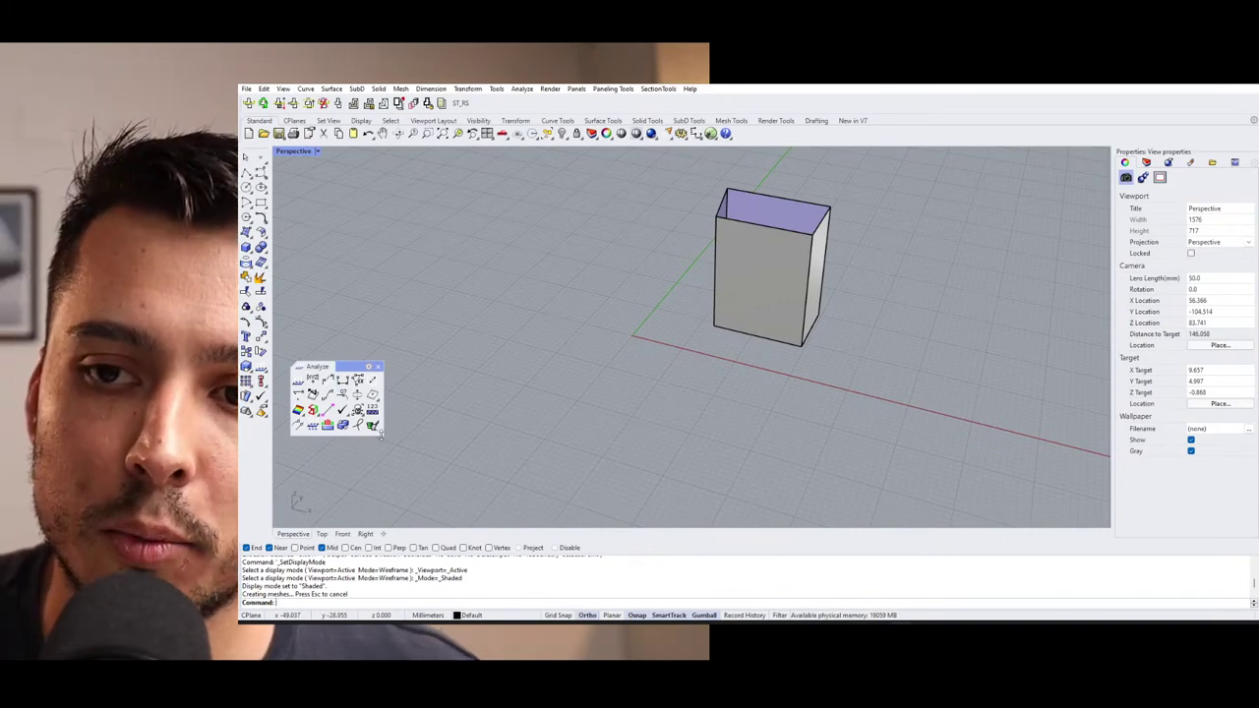
{"action": "left_click_drag", "start_coordinate": [383, 437], "coordinate": [417, 451]}
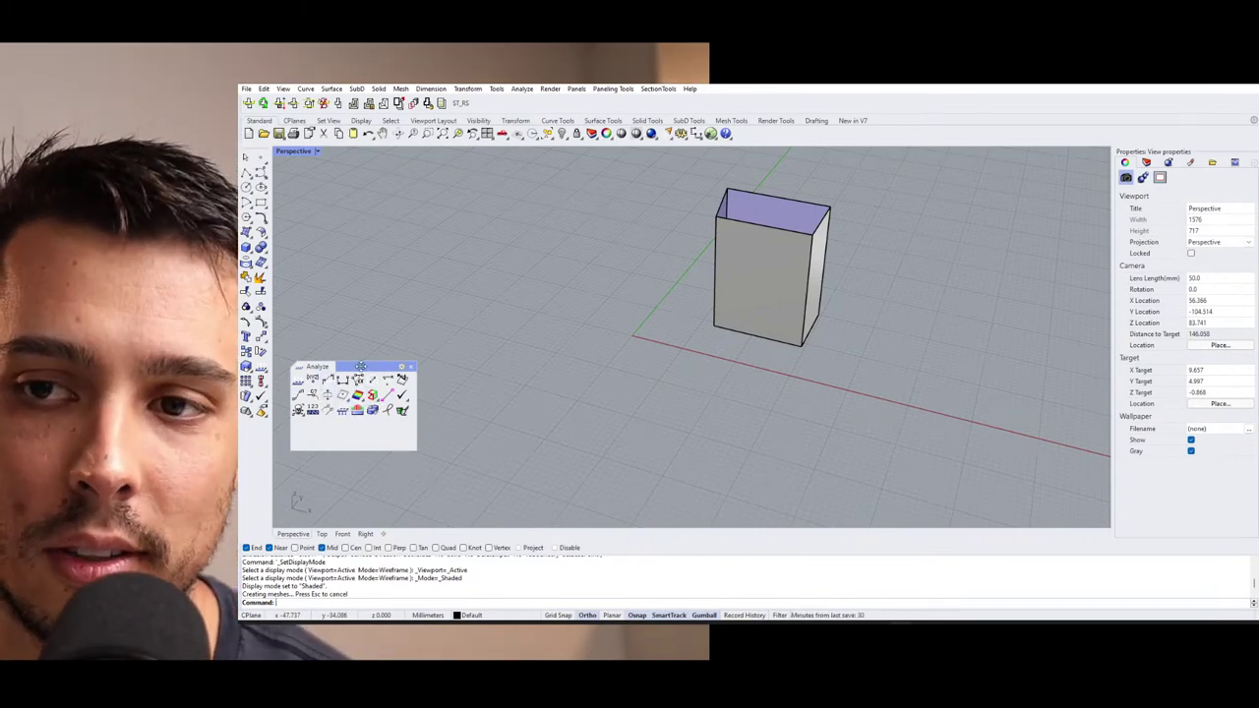
{"action": "left_click_drag", "start_coordinate": [361, 367], "coordinate": [364, 365]}
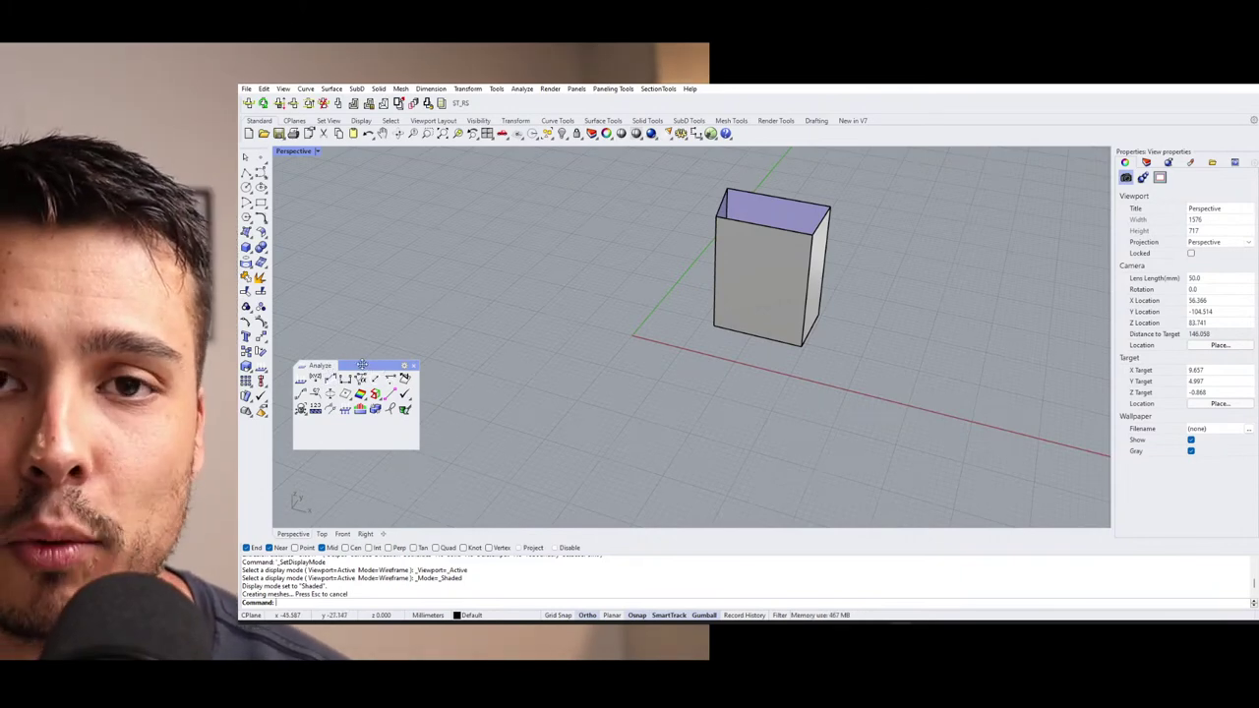
Draw a single-segment polyline on the ground beside the open extrusion, and place an upright copy of it farther along the X axis.
{"action": "left_click", "coordinate": [754, 258]}
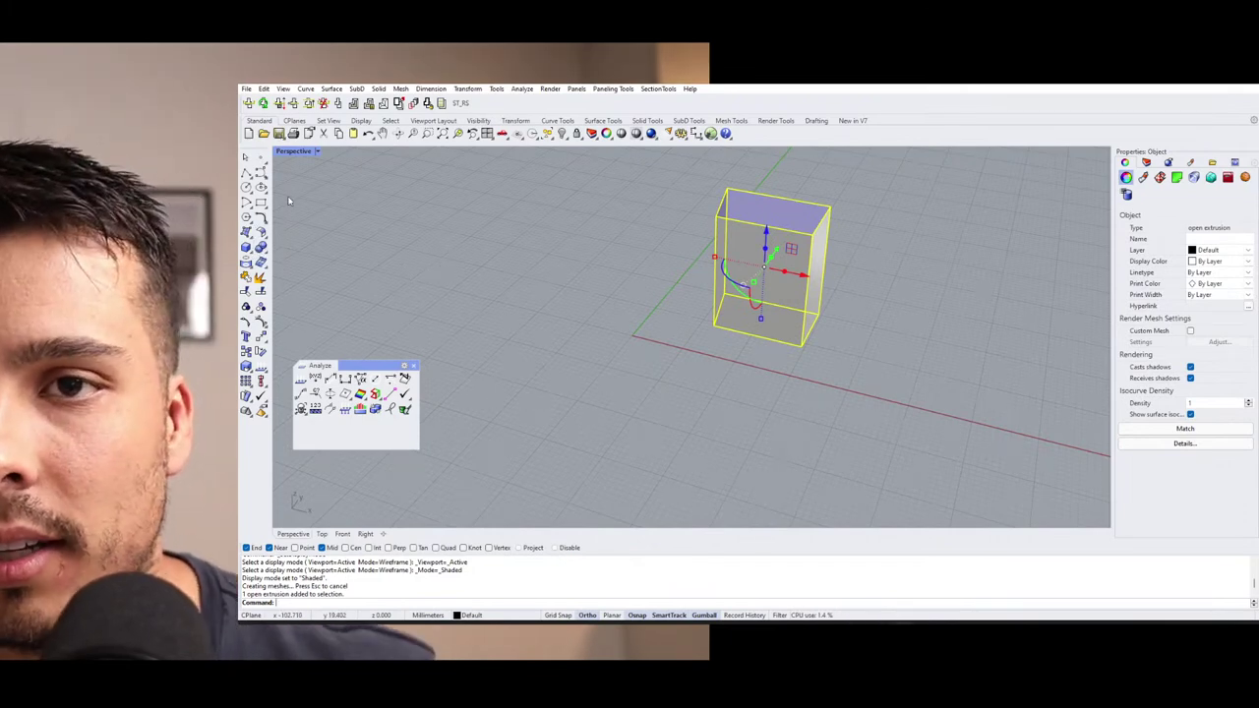
{"action": "type", "text": "polyline"}
{"action": "key", "text": "Return"}
{"action": "right_click_drag", "start_coordinate": [549, 340], "coordinate": [688, 334]}
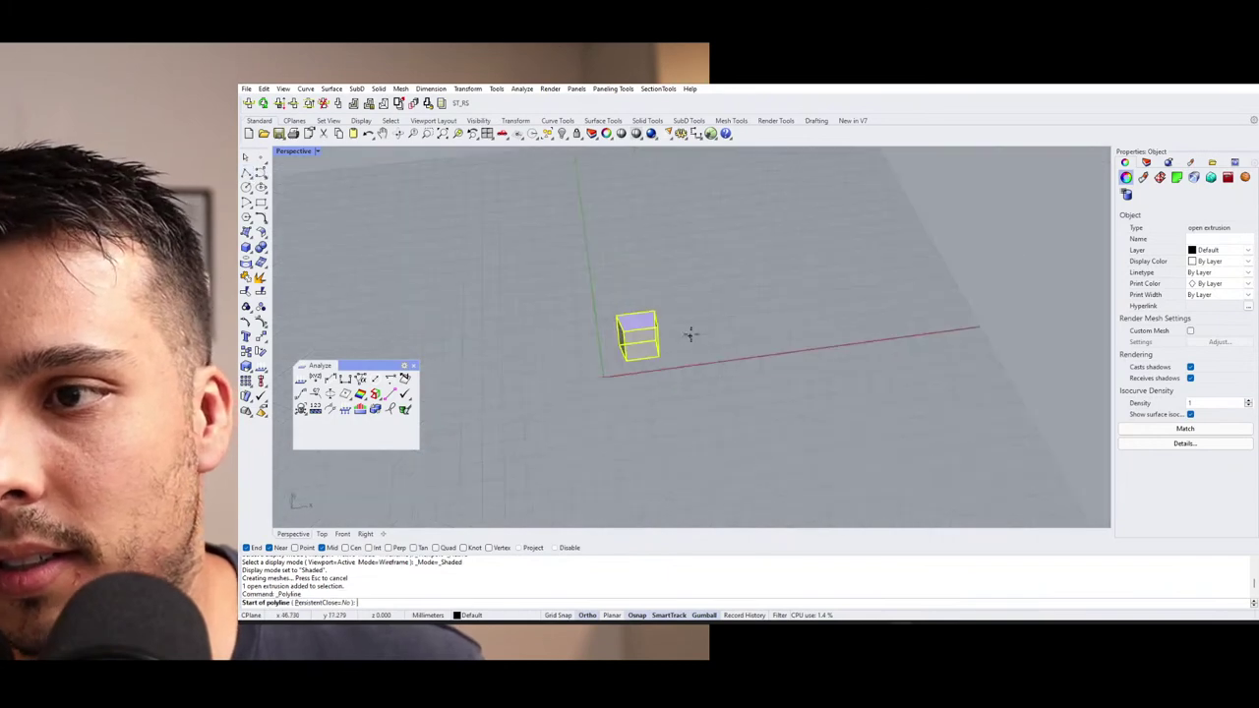
{"action": "left_click", "coordinate": [702, 361]}
{"action": "left_click", "coordinate": [692, 311]}
{"action": "key", "text": "Return"}
{"action": "left_click_drag", "start_coordinate": [691, 320], "coordinate": [862, 303]}
{"action": "right_click_drag", "start_coordinate": [863, 303], "coordinate": [853, 338]}
{"action": "key", "text": "Escape"}
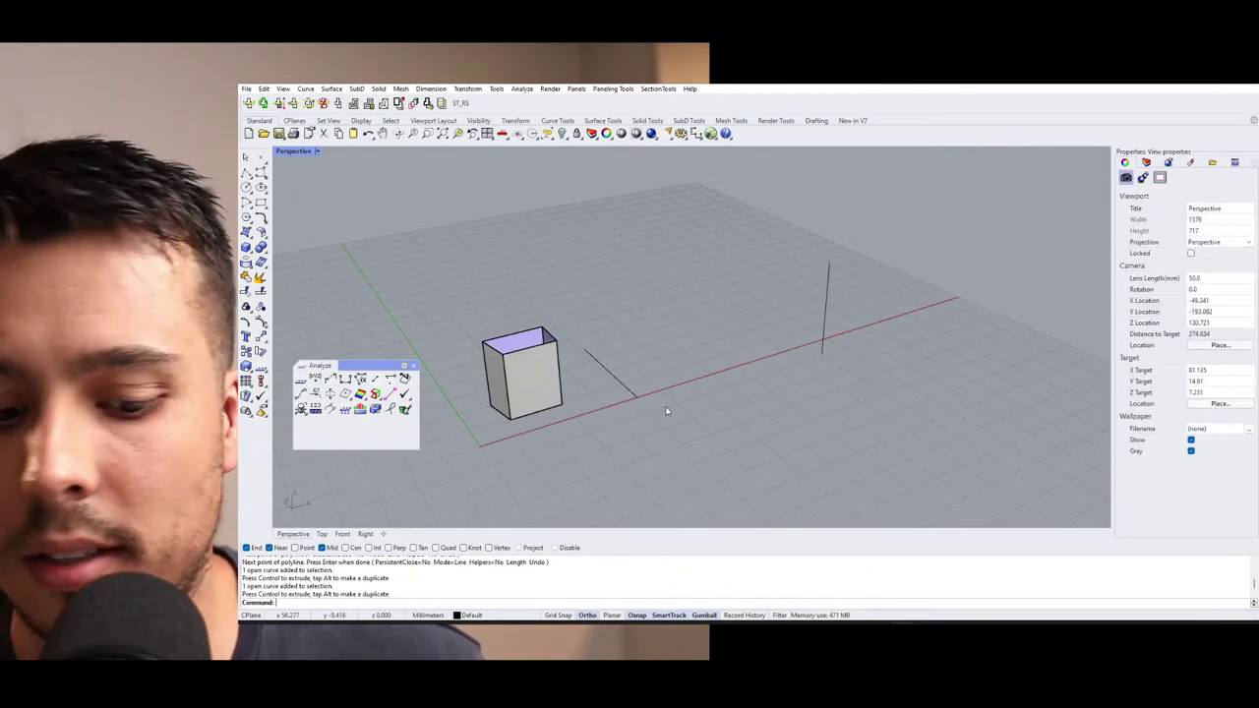
Loft a surface between the flat line and the upright line, keeping the default loft options.
{"action": "type", "text": "Loft"}
{"action": "key", "text": "Return"}
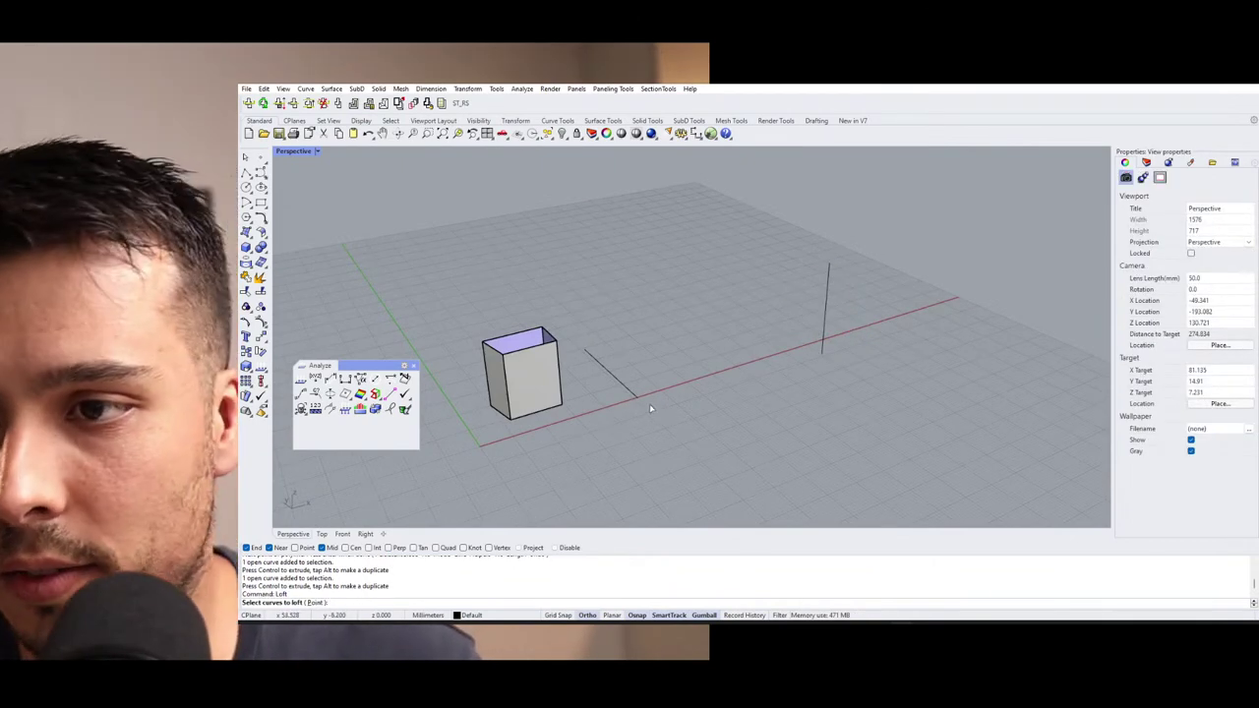
{"action": "left_click", "coordinate": [640, 395]}
{"action": "left_click", "coordinate": [824, 346]}
{"action": "key", "text": "Return"}
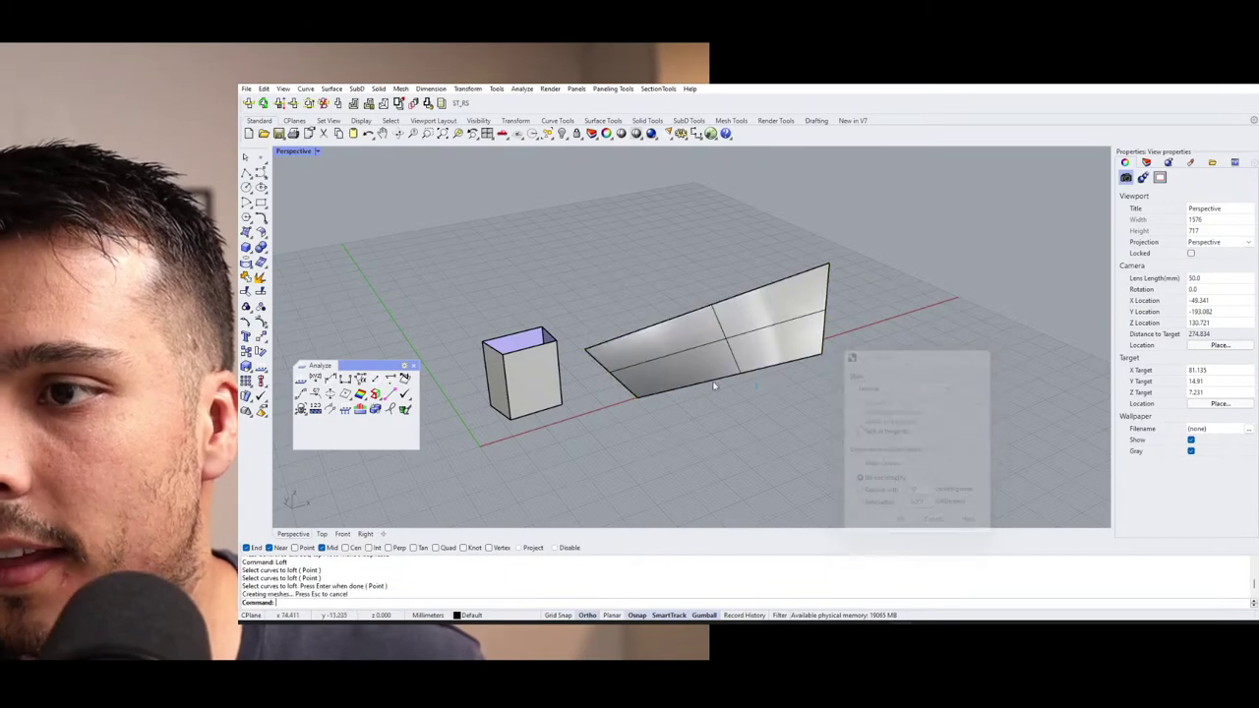
{"action": "key", "text": "Return"}
Float and widen the Surface Analysis palette below the Analyze palette, and run Zebra analysis on the lofted surface.
{"action": "right_click_drag", "start_coordinate": [822, 366], "coordinate": [702, 342]}
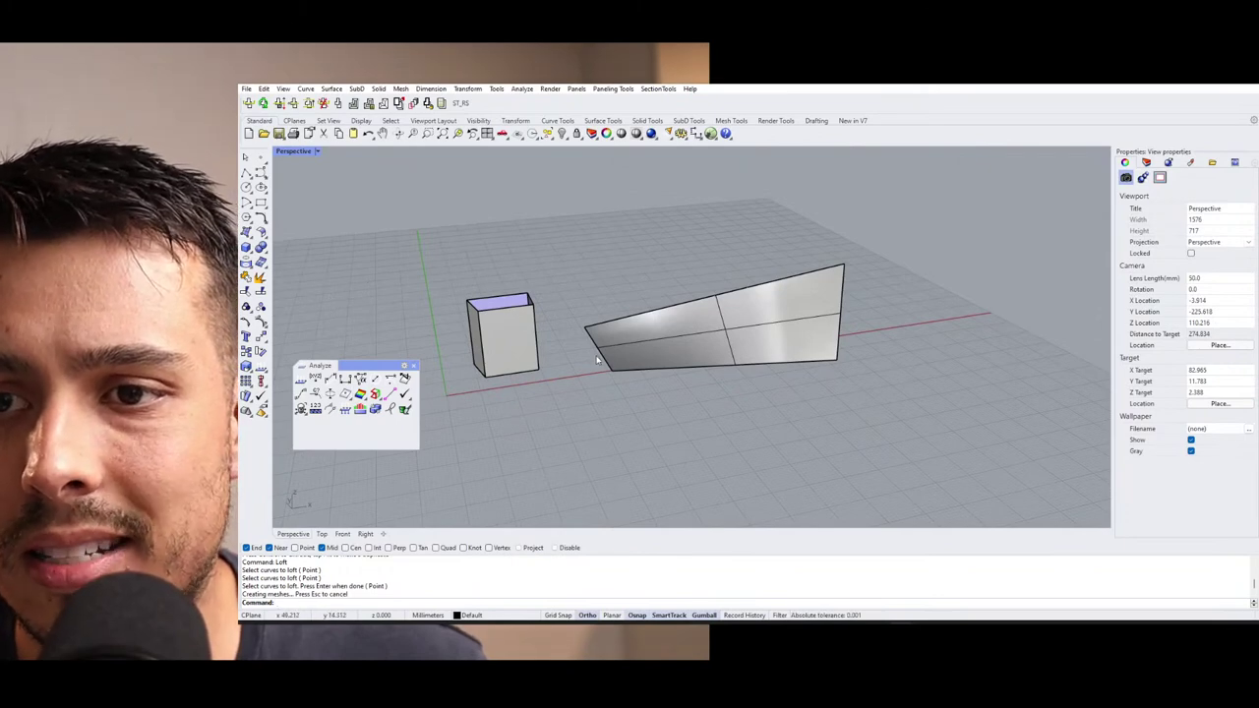
{"action": "left_click", "coordinate": [677, 341]}
{"action": "left_click", "coordinate": [377, 395]}
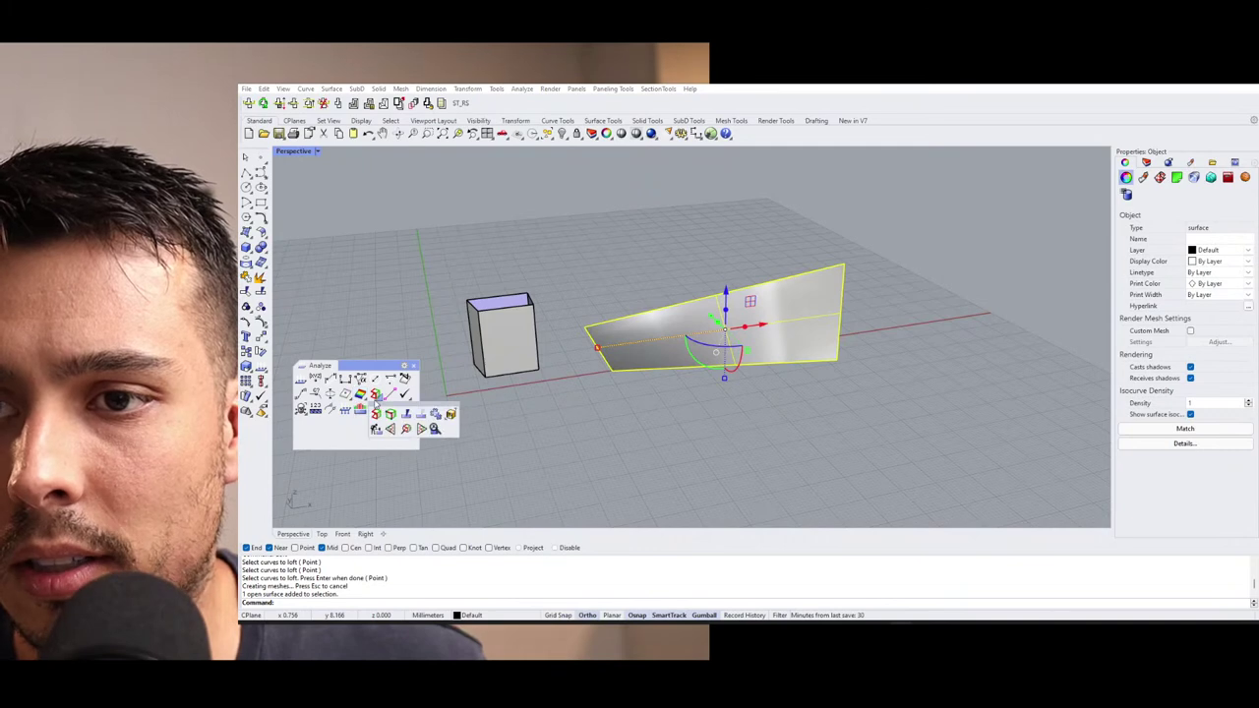
{"action": "left_click_drag", "start_coordinate": [380, 403], "coordinate": [374, 435]}
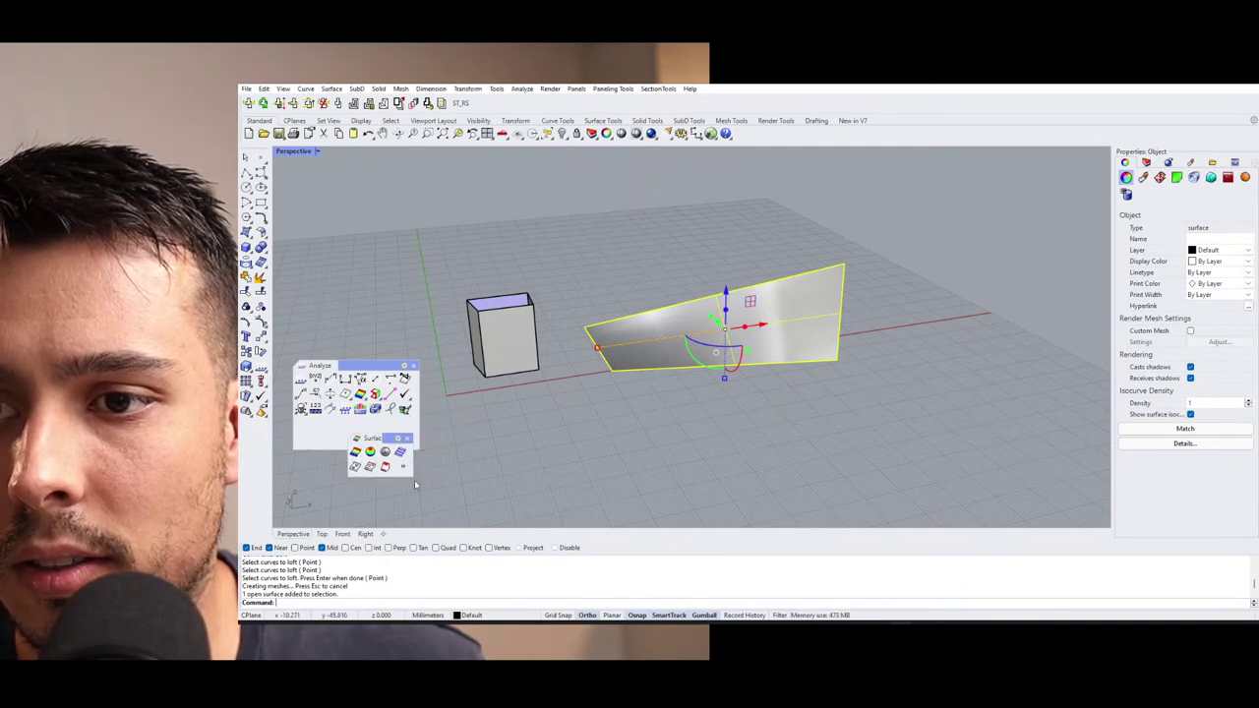
{"action": "left_click_drag", "start_coordinate": [415, 484], "coordinate": [456, 507]}
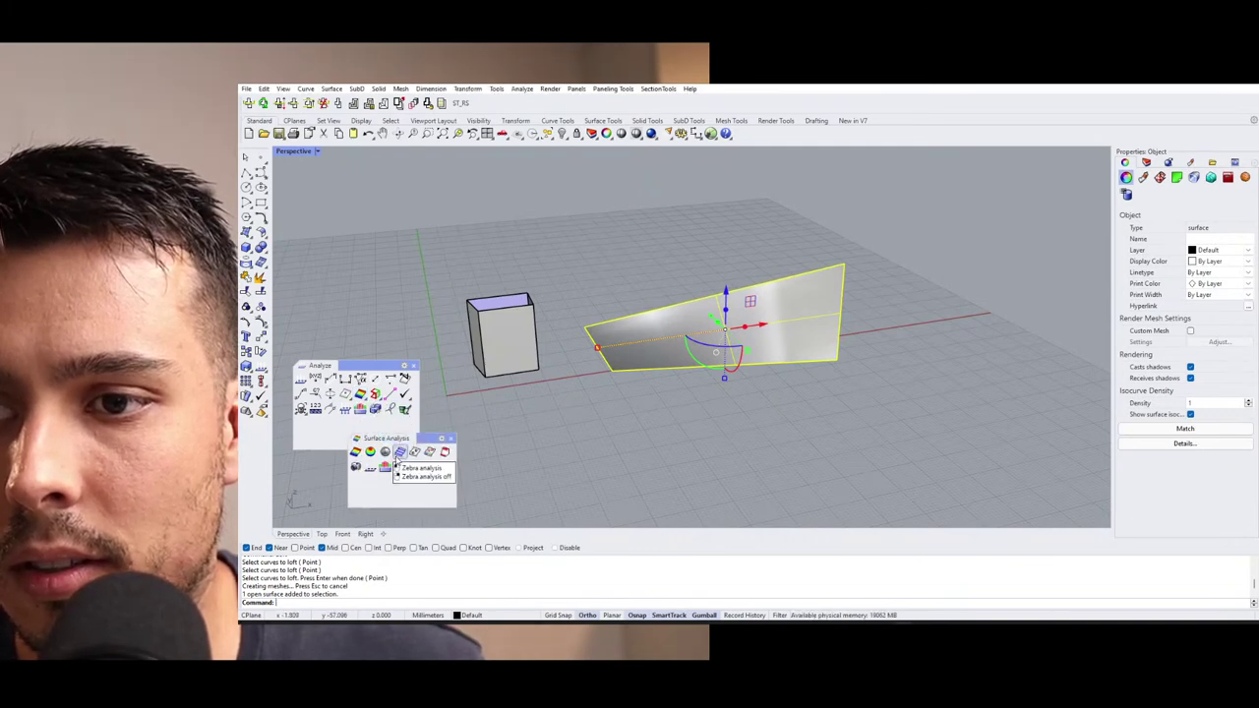
{"action": "left_click", "coordinate": [398, 452]}
{"action": "right_click_drag", "start_coordinate": [387, 271], "coordinate": [540, 329]}
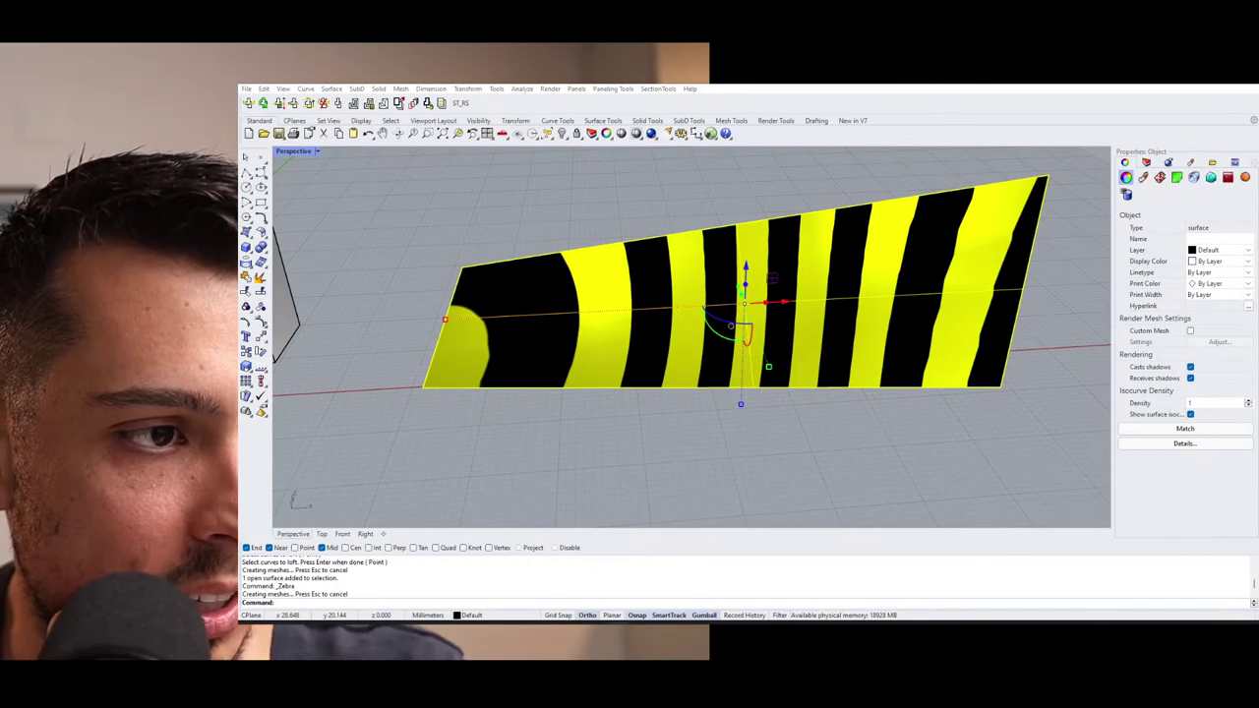
Switch to the browser's "surface analysis car" image results and view the zebra-striped Identity Cars by Design Cube image.
{"action": "key", "text": "alt+Tab"}
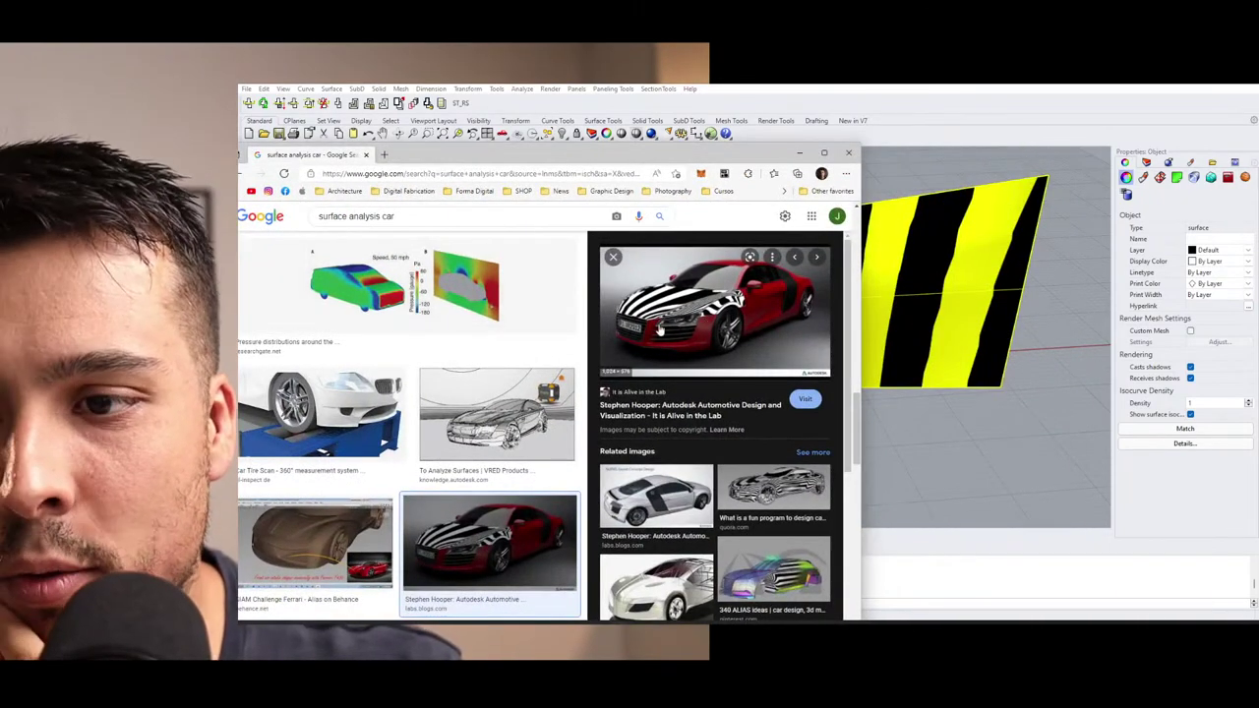
{"action": "scroll", "coordinate": [477, 489], "scroll_direction": "down", "scroll_amount": 4}
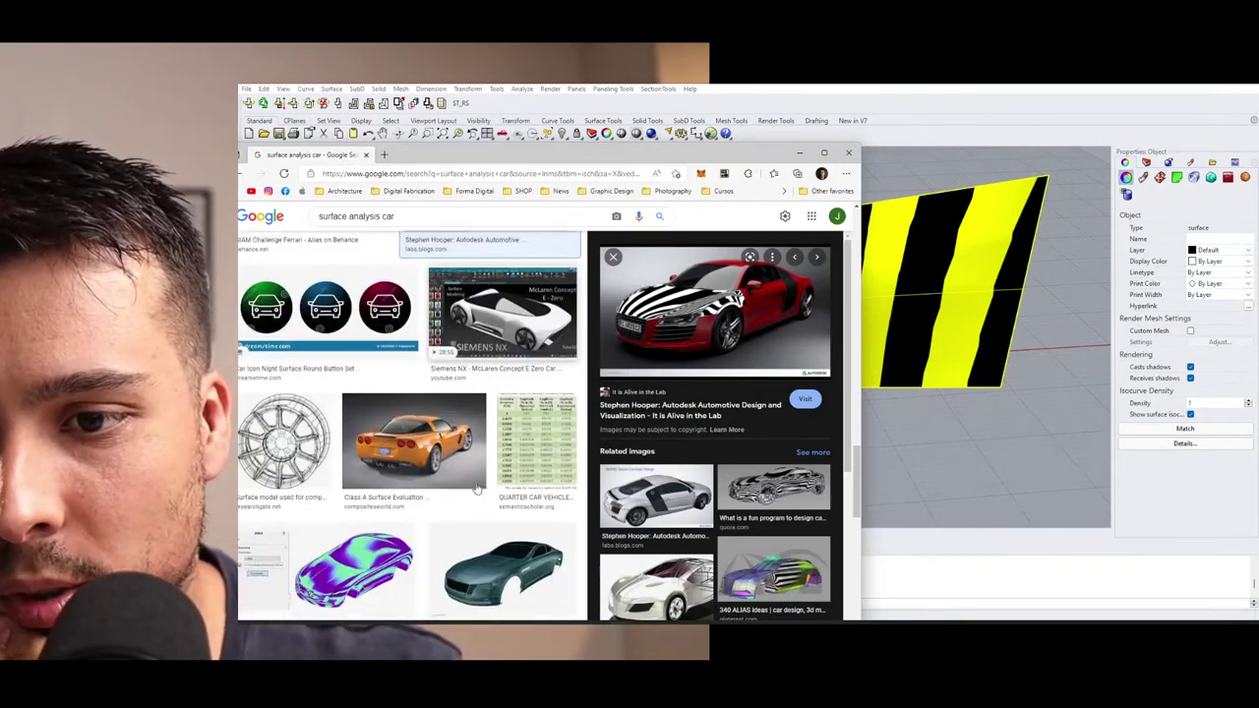
{"action": "scroll", "coordinate": [437, 459], "scroll_direction": "down", "scroll_amount": 6}
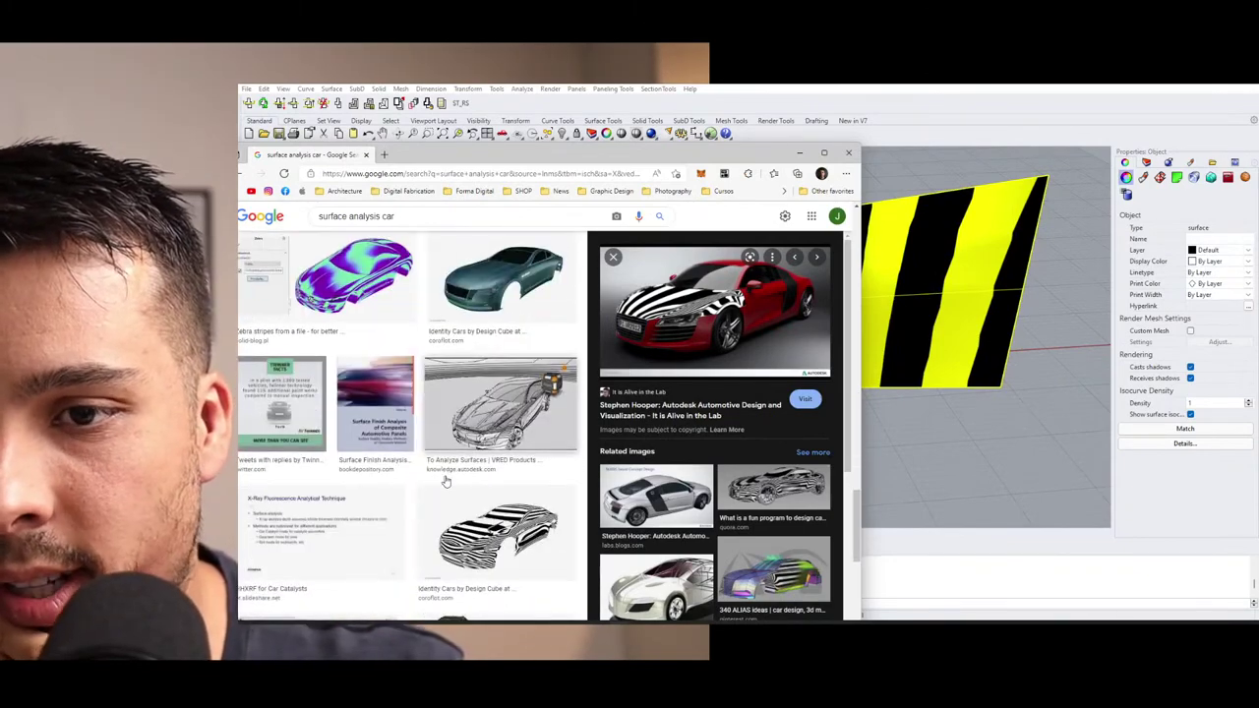
{"action": "left_click", "coordinate": [496, 316]}
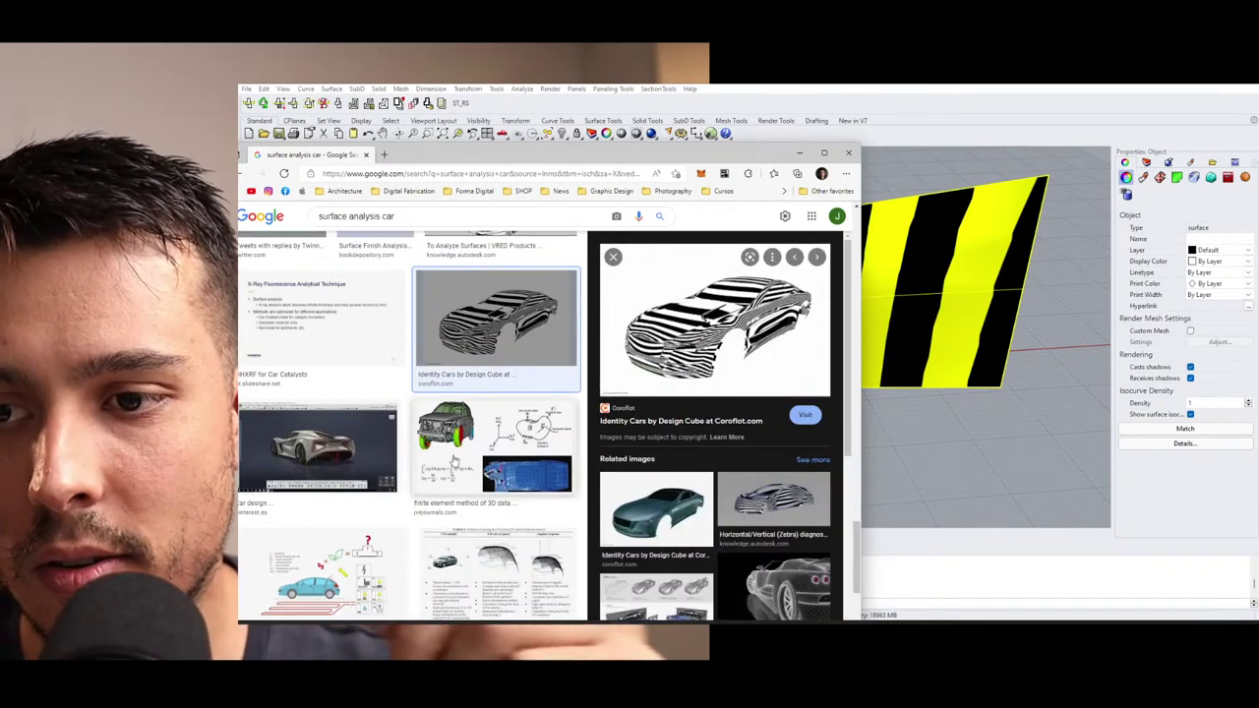
{"action": "scroll", "coordinate": [447, 447], "scroll_direction": "down", "scroll_amount": 1}
{"action": "scroll", "coordinate": [445, 435], "scroll_direction": "down", "scroll_amount": 2}
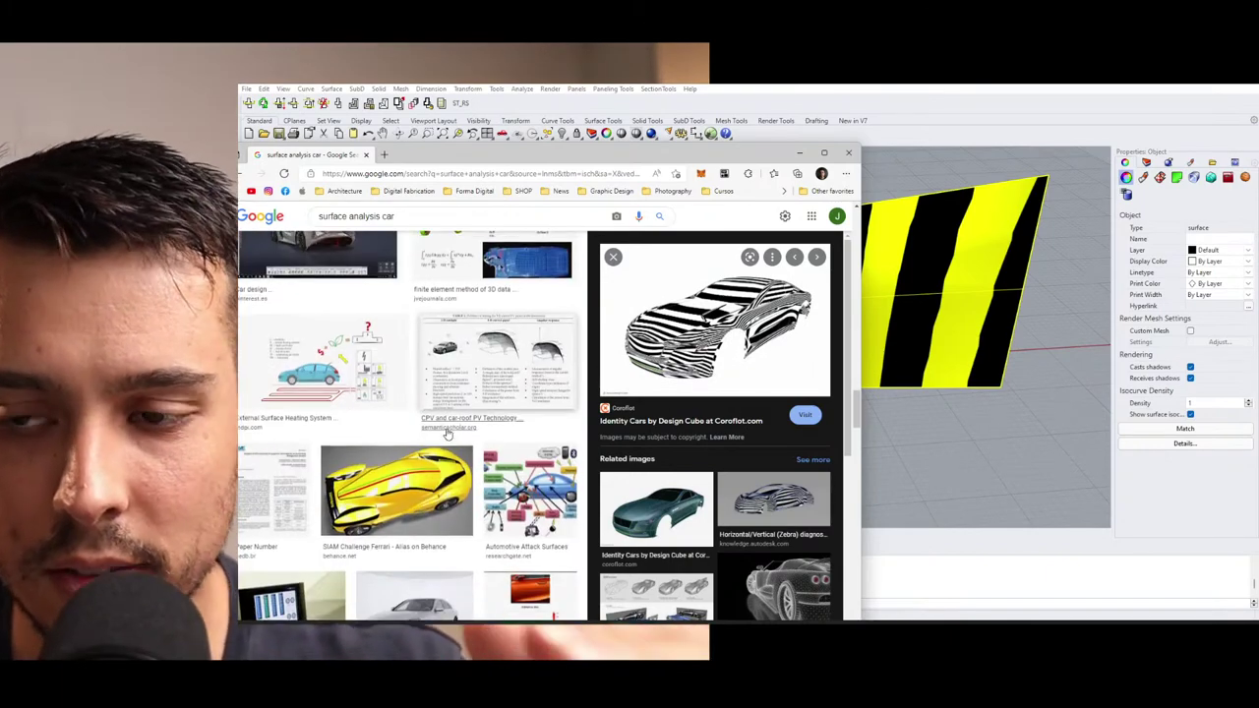
View the SOLIDWORKS Blog zebra stripes image and the EOS Technologies car image, and return to Rhino.
{"action": "scroll", "coordinate": [461, 447], "scroll_direction": "down", "scroll_amount": 1}
{"action": "scroll", "coordinate": [461, 448], "scroll_direction": "down", "scroll_amount": 3}
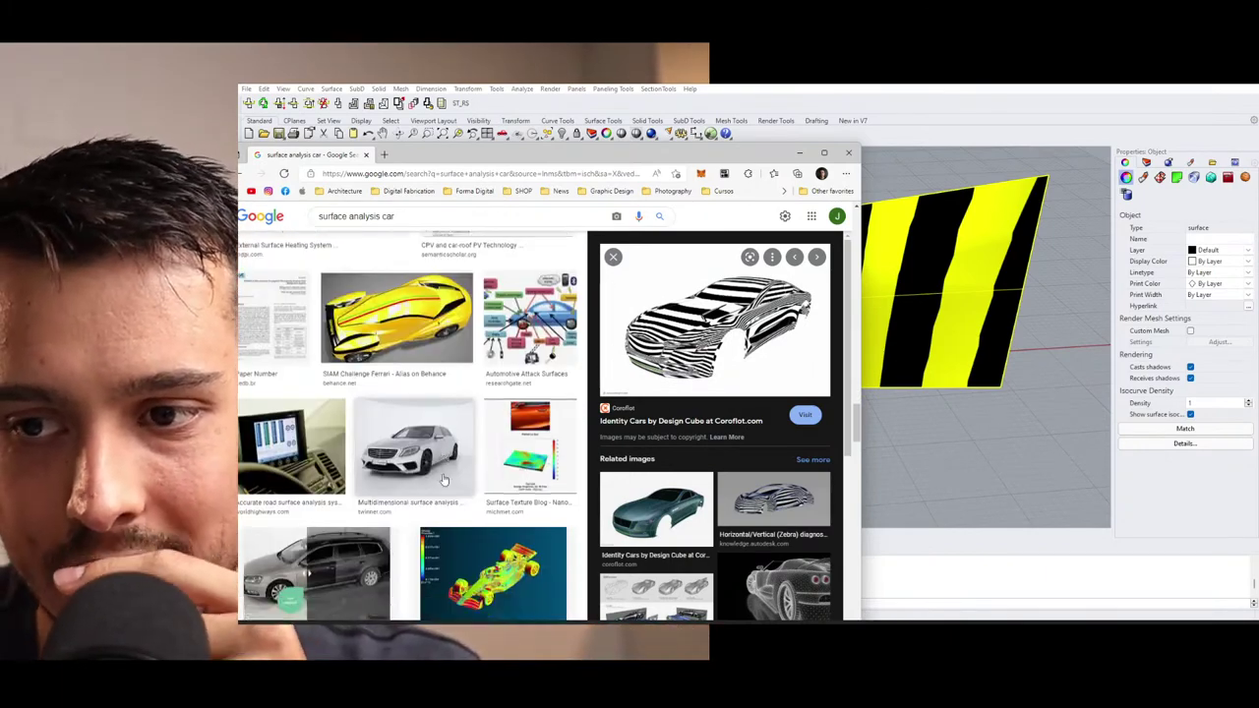
{"action": "scroll", "coordinate": [462, 489], "scroll_direction": "down", "scroll_amount": 3}
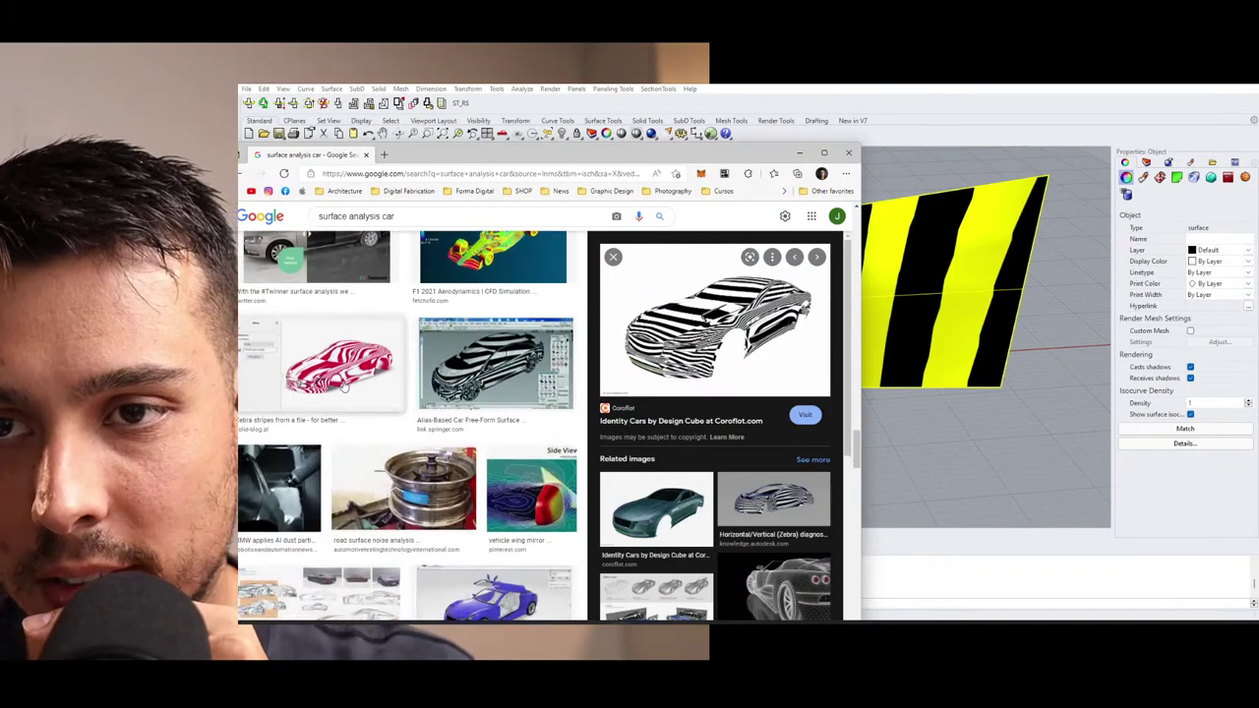
{"action": "left_click", "coordinate": [339, 364]}
{"action": "scroll", "coordinate": [465, 474], "scroll_direction": "down", "scroll_amount": 4}
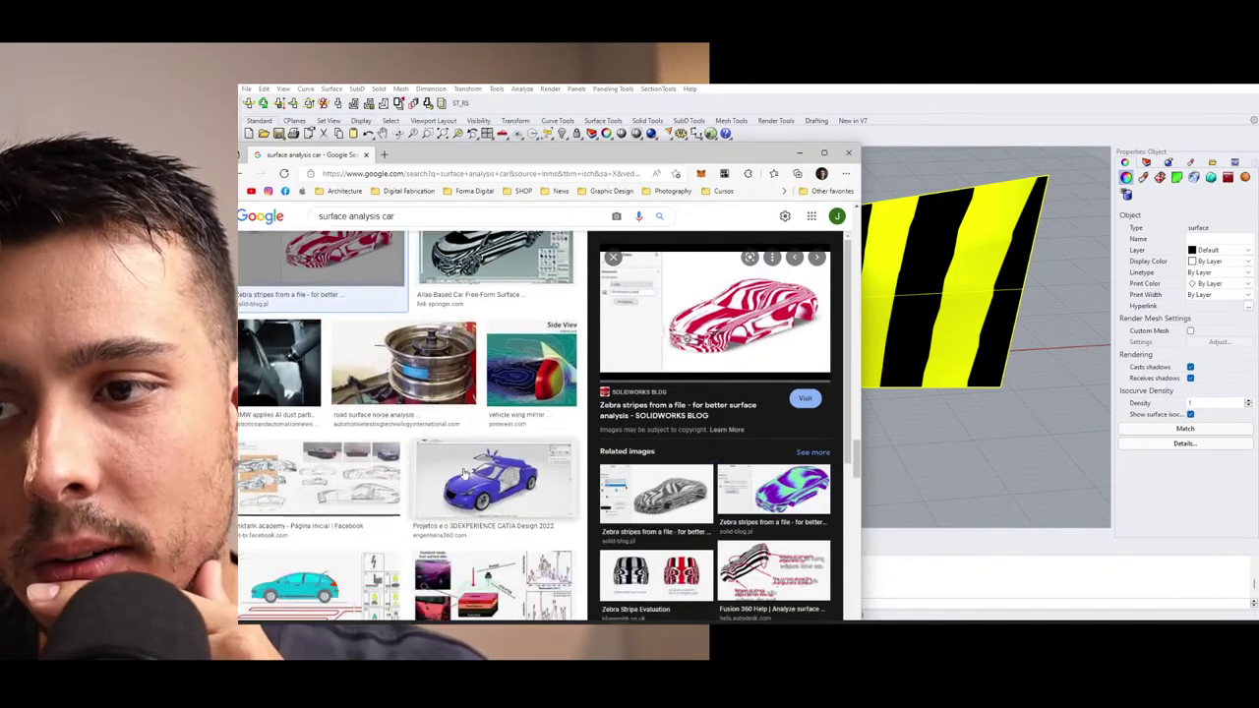
{"action": "scroll", "coordinate": [466, 474], "scroll_direction": "down", "scroll_amount": 2}
{"action": "left_click", "coordinate": [397, 401]}
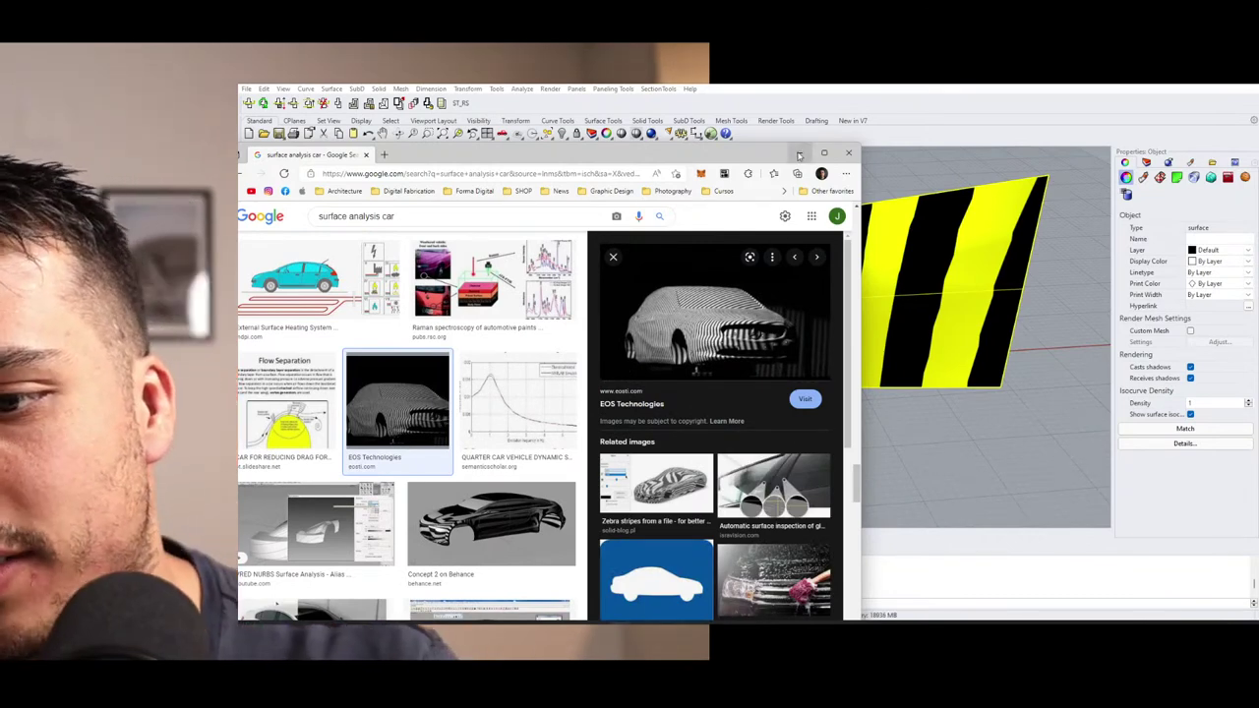
{"action": "left_click", "coordinate": [799, 155]}
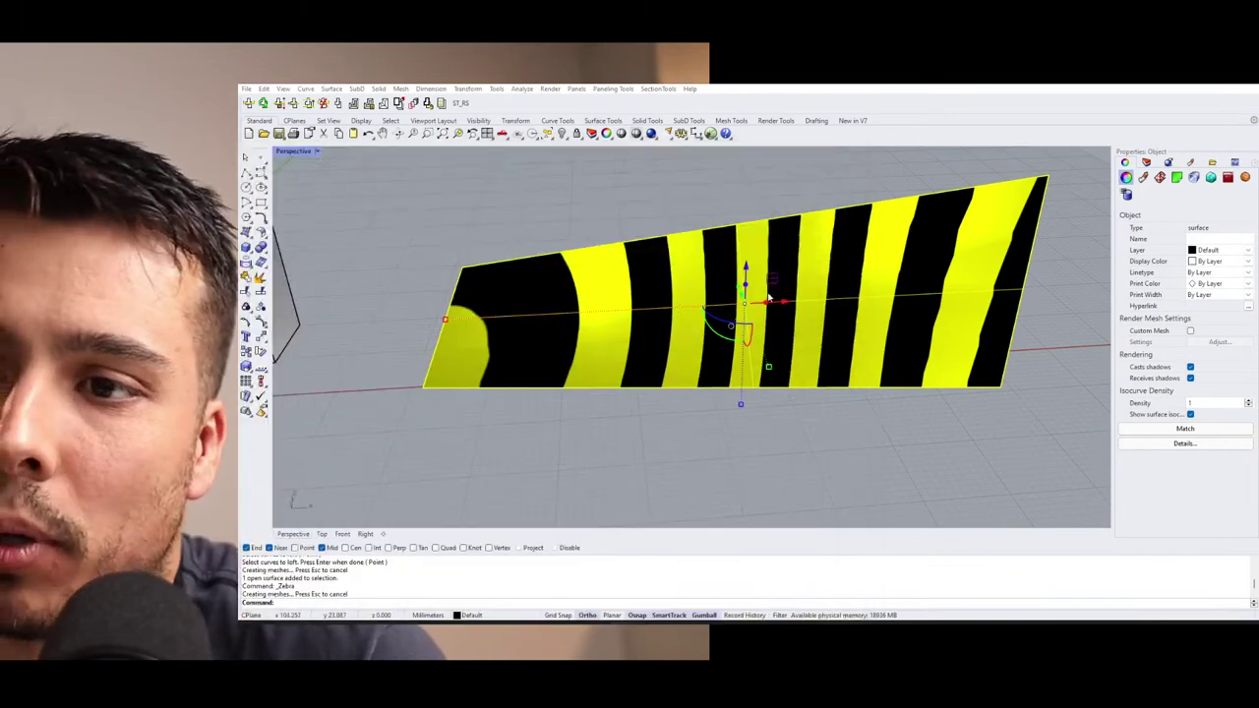
Shift the Surface Analysis palette slightly lower and float the Edge Tools palette beside it.
{"action": "right_click_drag", "start_coordinate": [717, 328], "coordinate": [411, 436]}
{"action": "left_click_drag", "start_coordinate": [426, 437], "coordinate": [427, 452]}
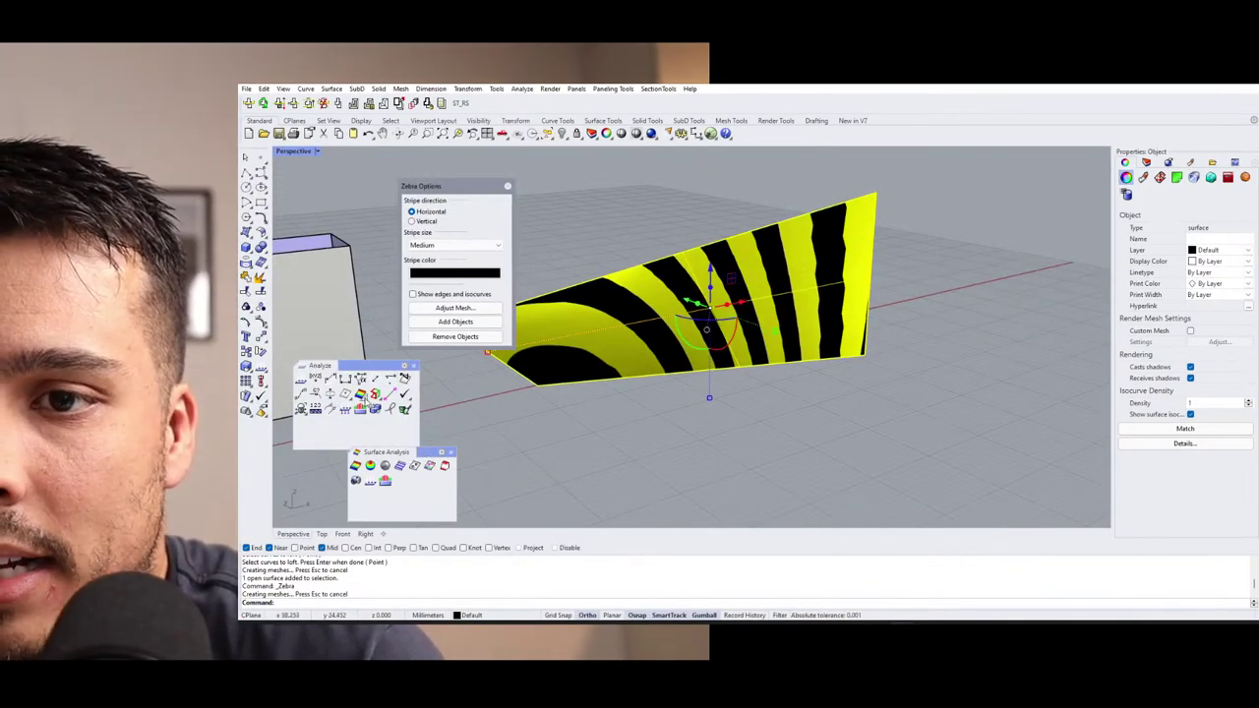
{"action": "left_click", "coordinate": [375, 407]}
{"action": "left_click_drag", "start_coordinate": [394, 409], "coordinate": [499, 460]}
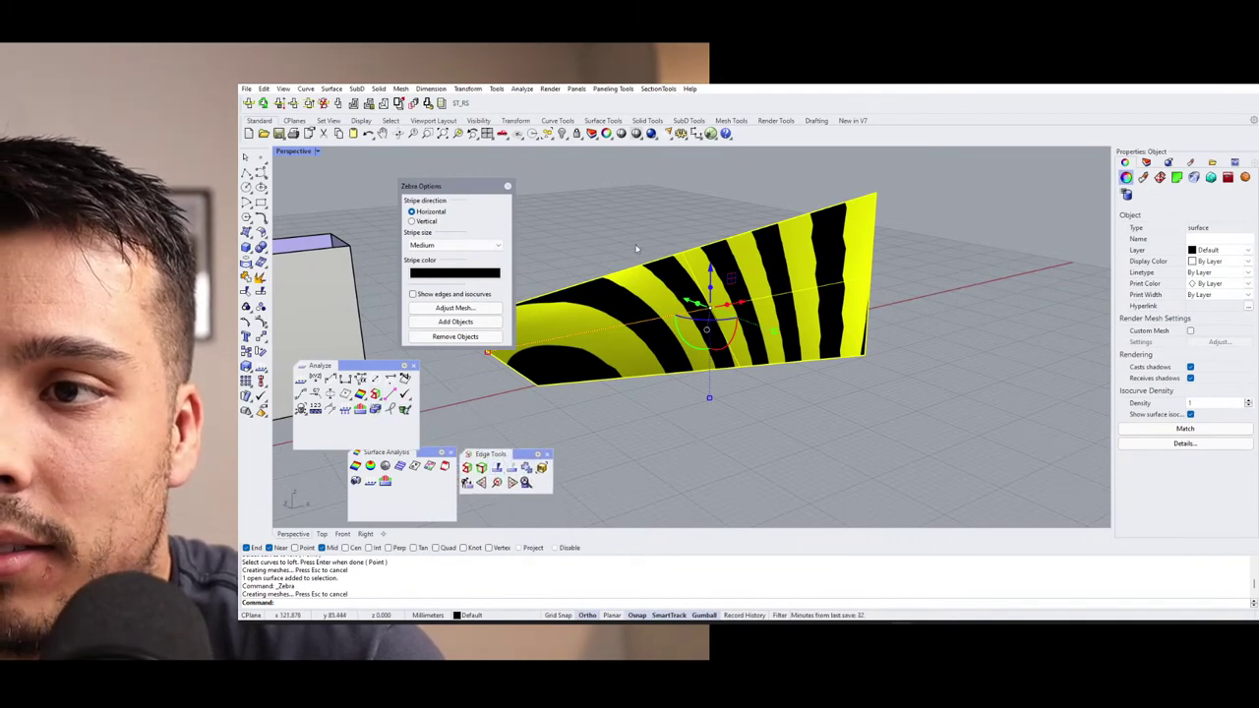
Show the lofted surface's naked edges, close the Zebra options, and move the Edge Analysis dialog into the Perspective viewport.
{"action": "left_click", "coordinate": [467, 468]}
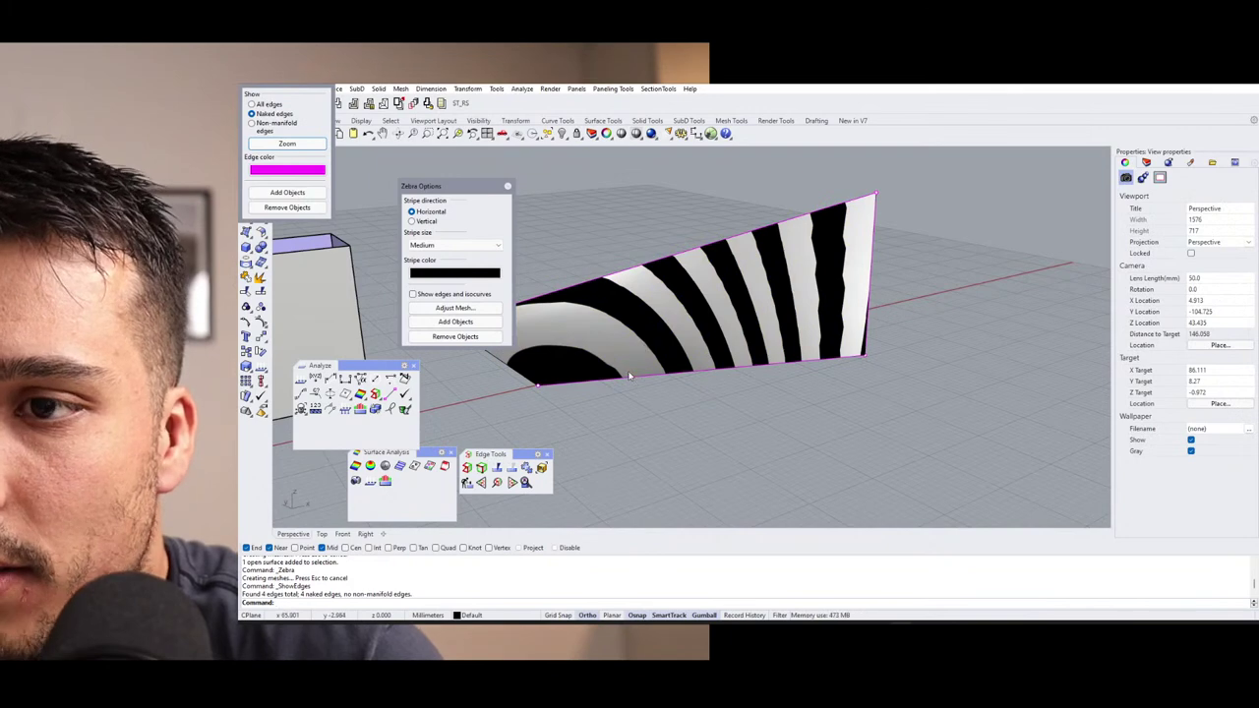
{"action": "left_click", "coordinate": [508, 187]}
{"action": "right_click_drag", "start_coordinate": [604, 295], "coordinate": [638, 328]}
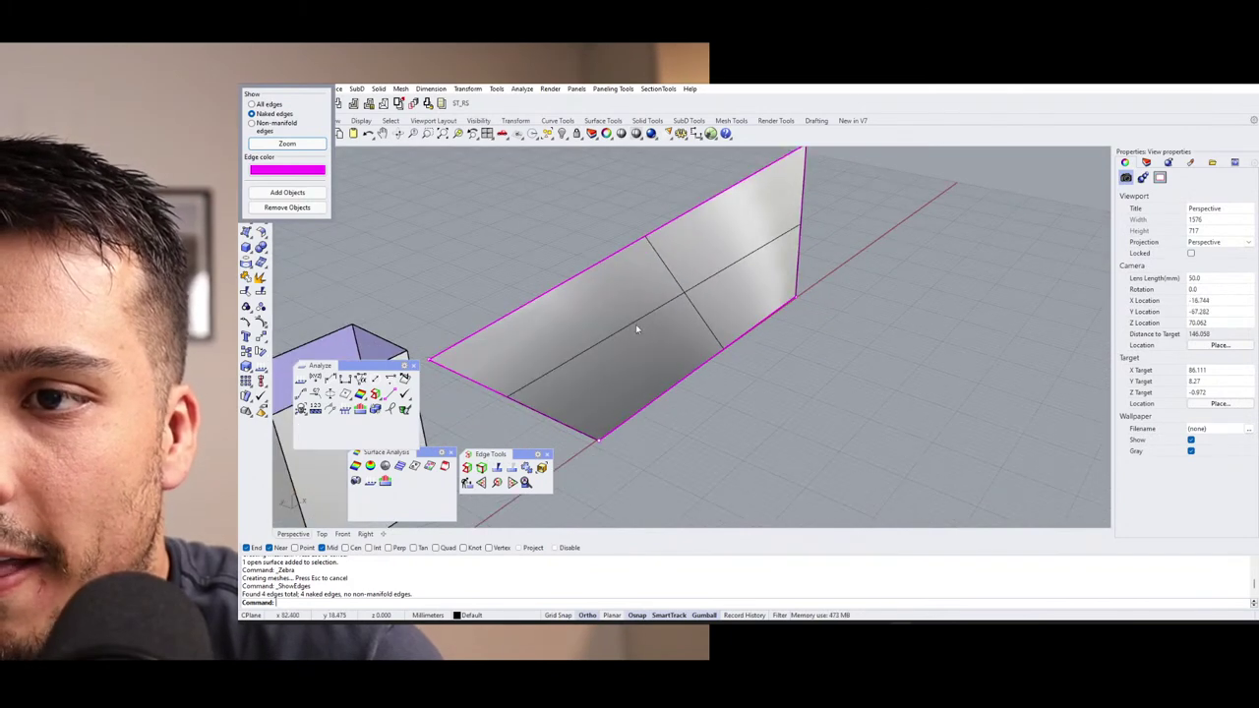
{"action": "left_click_drag", "start_coordinate": [270, 87], "coordinate": [398, 189]}
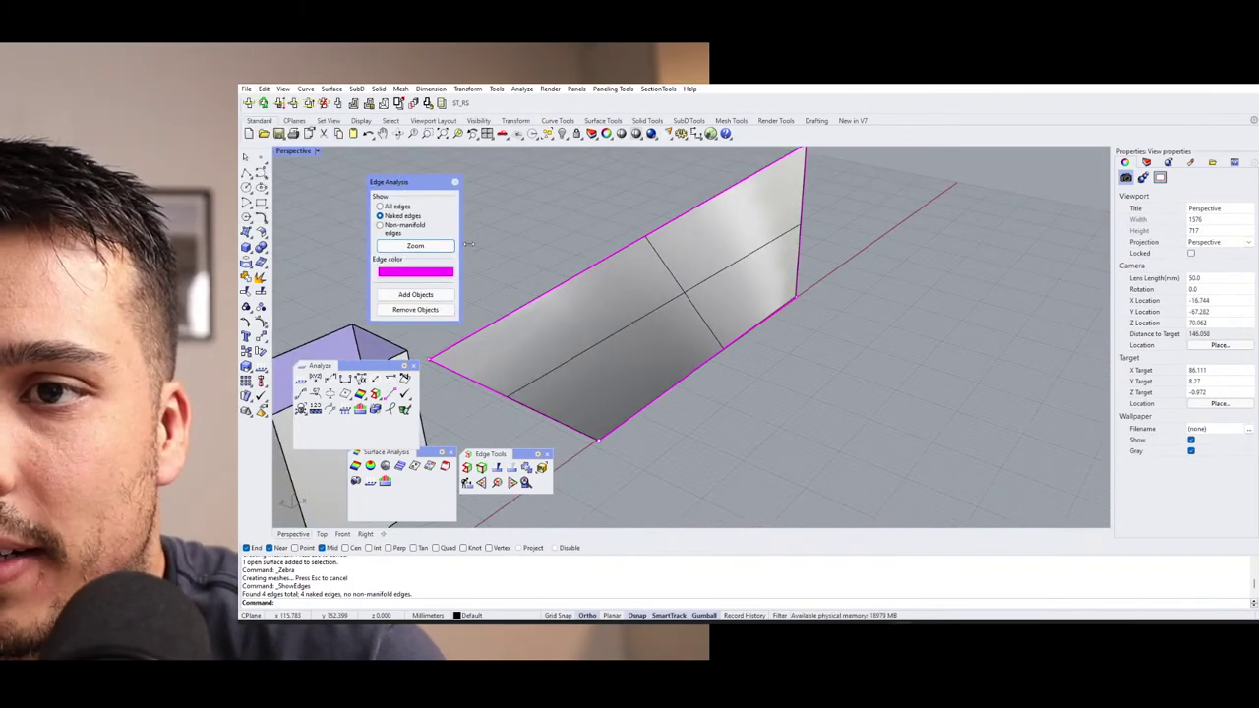
{"action": "right_click_drag", "start_coordinate": [617, 340], "coordinate": [486, 248]}
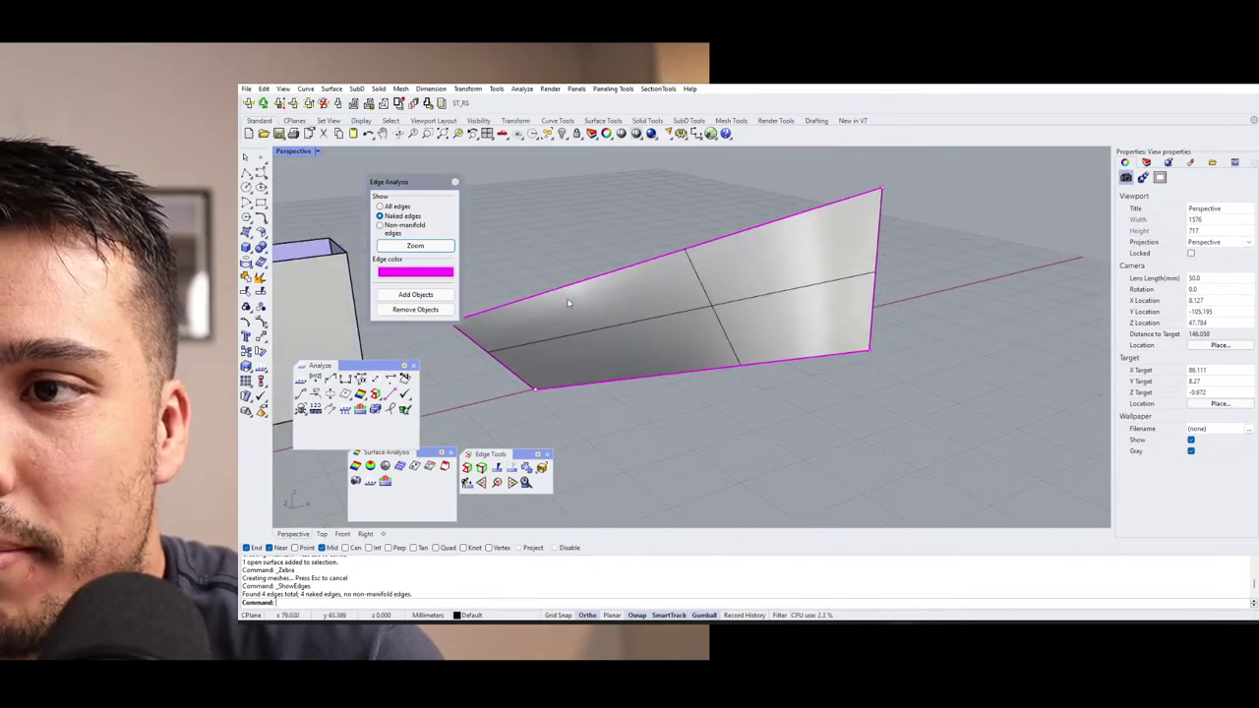
{"action": "right_click_drag", "start_coordinate": [571, 295], "coordinate": [644, 323]}
Mirror a copy of the lofted surface about a plane through its upright end edge.
{"action": "left_click", "coordinate": [648, 319]}
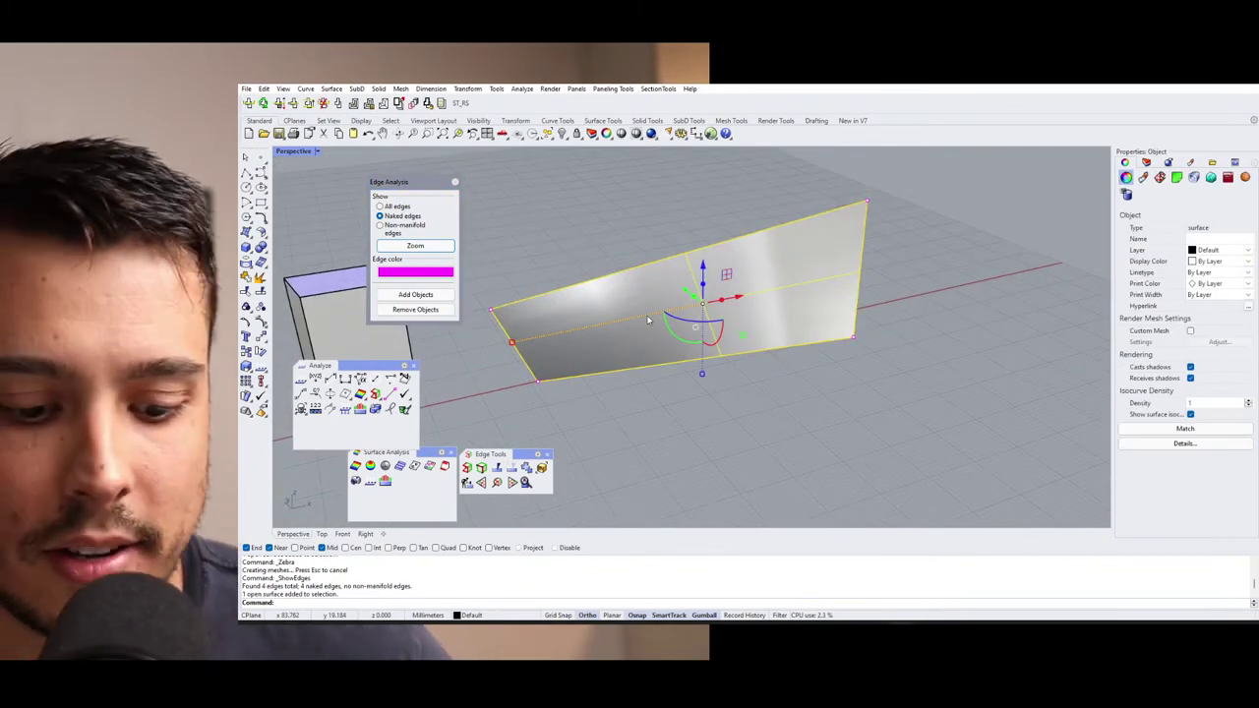
{"action": "key", "text": "Return"}
{"action": "left_click", "coordinate": [855, 340]}
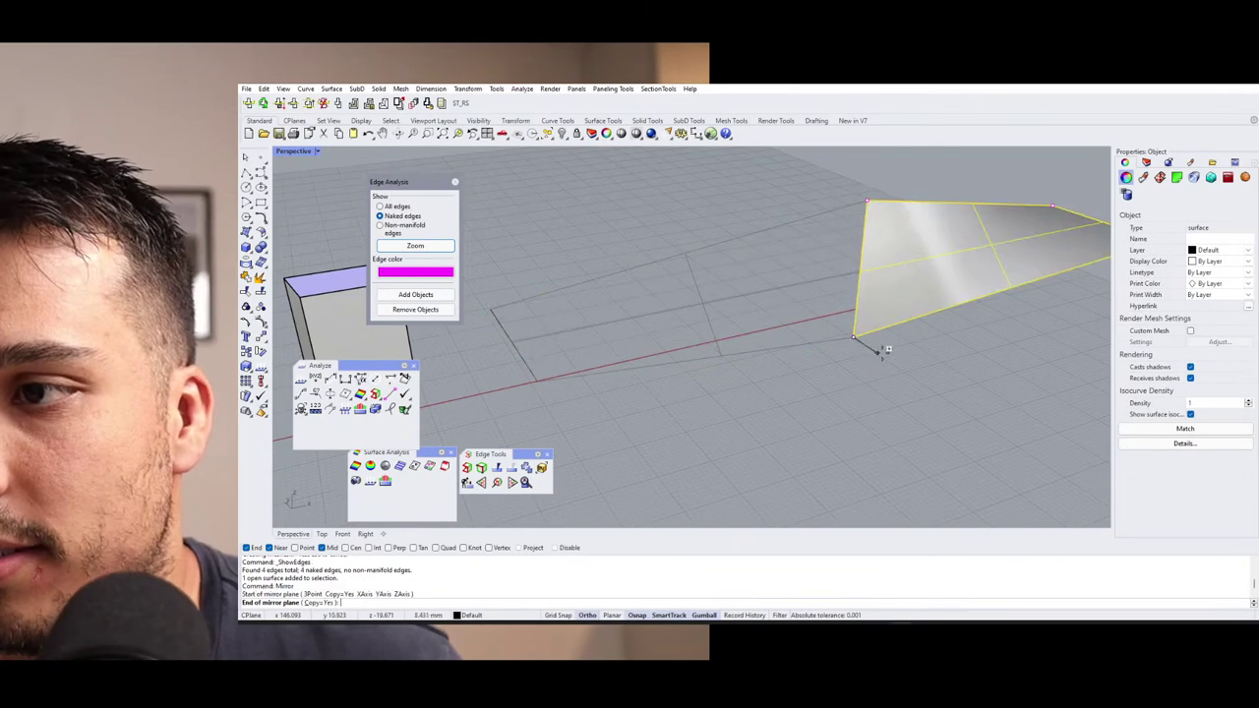
{"action": "left_click", "coordinate": [886, 369]}
Join the original and mirrored lofted surfaces along their shared upright edge.
{"action": "right_click_drag", "start_coordinate": [886, 369], "coordinate": [661, 331]}
{"action": "scroll", "coordinate": [662, 330], "scroll_direction": "up", "scroll_amount": 5}
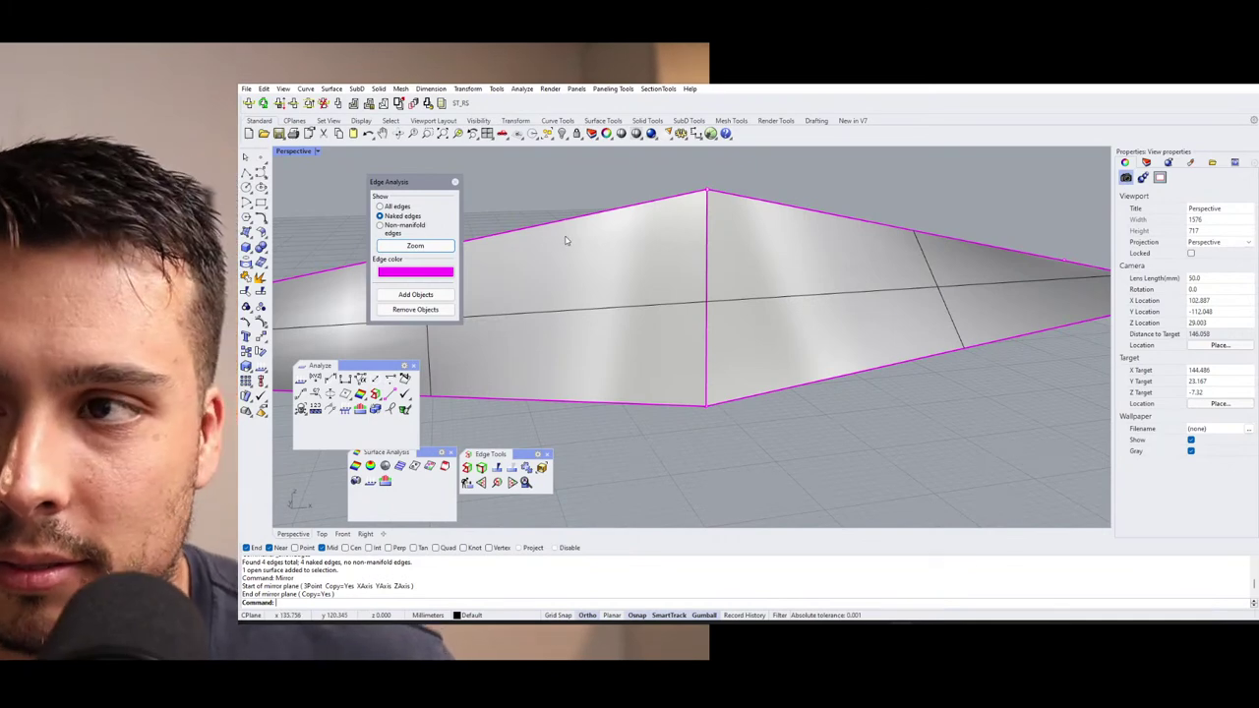
{"action": "left_click", "coordinate": [613, 284]}
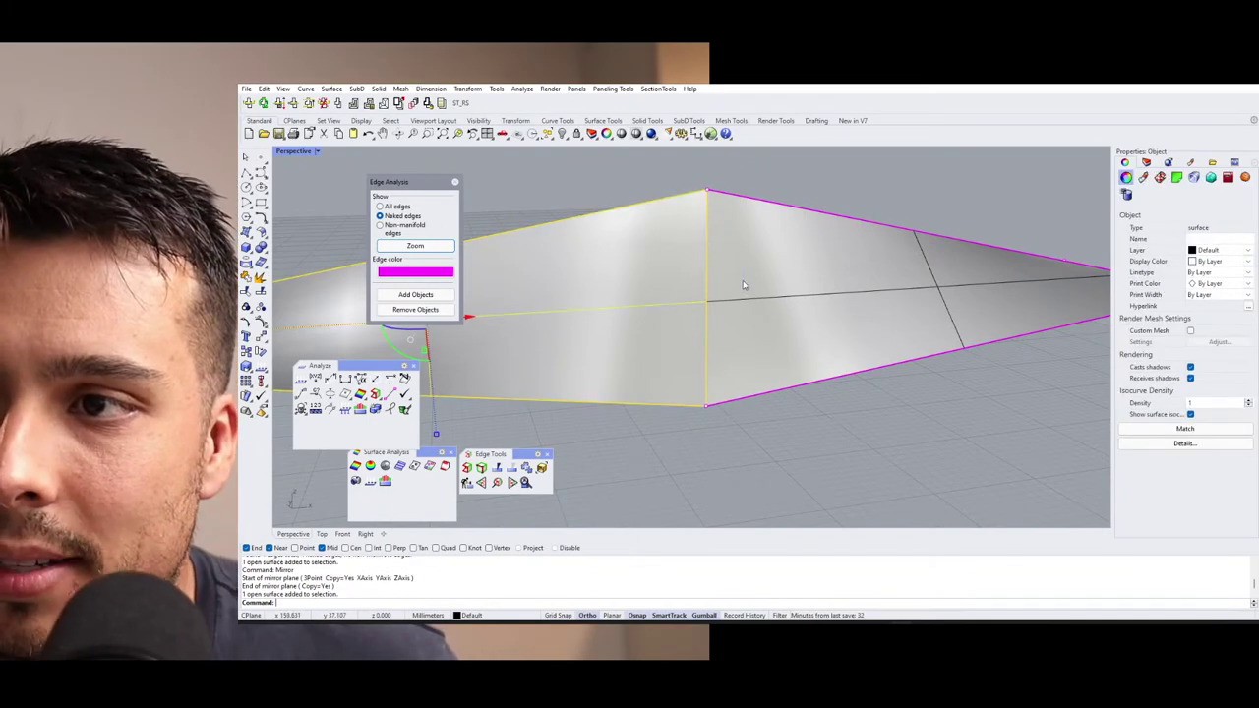
{"action": "left_click", "coordinate": [746, 285], "text": "shift"}
{"action": "left_click", "coordinate": [247, 280]}
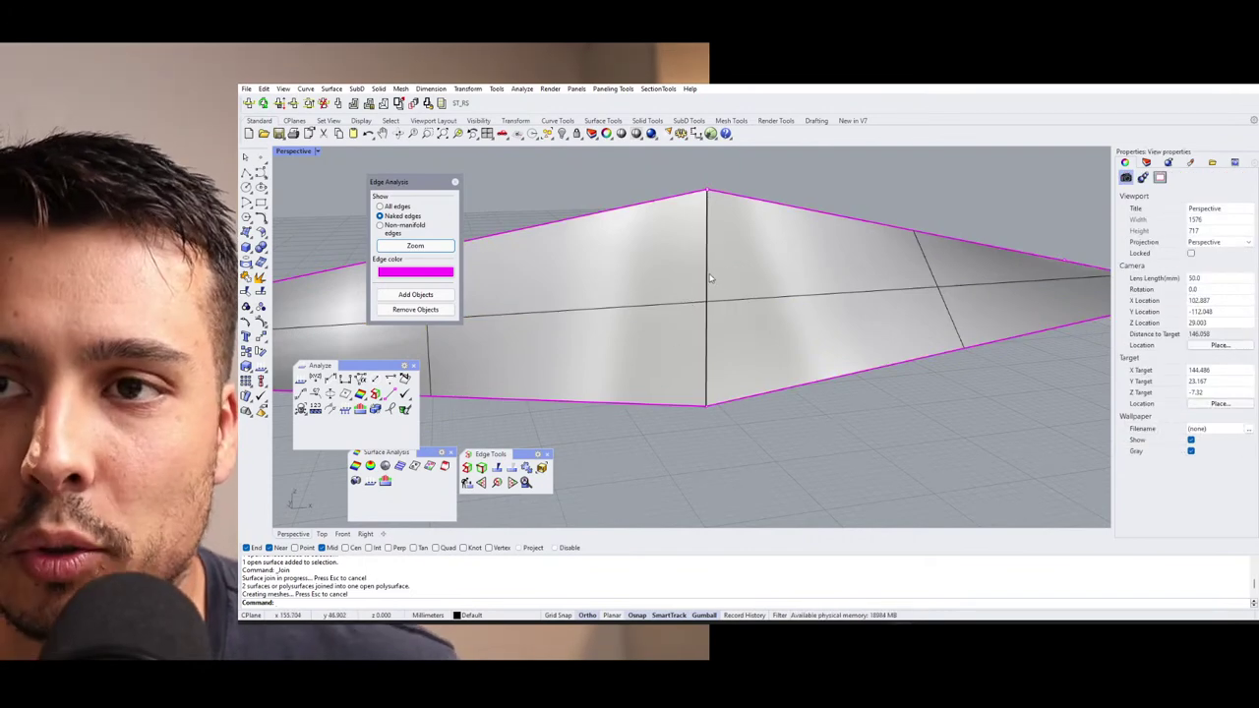
Create a solid box on the ground behind the open extrusion, setting its base corners and height freehand.
{"action": "scroll", "coordinate": [712, 263], "scroll_direction": "down", "scroll_amount": 5}
{"action": "right_click_drag", "start_coordinate": [712, 262], "coordinate": [240, 119]}
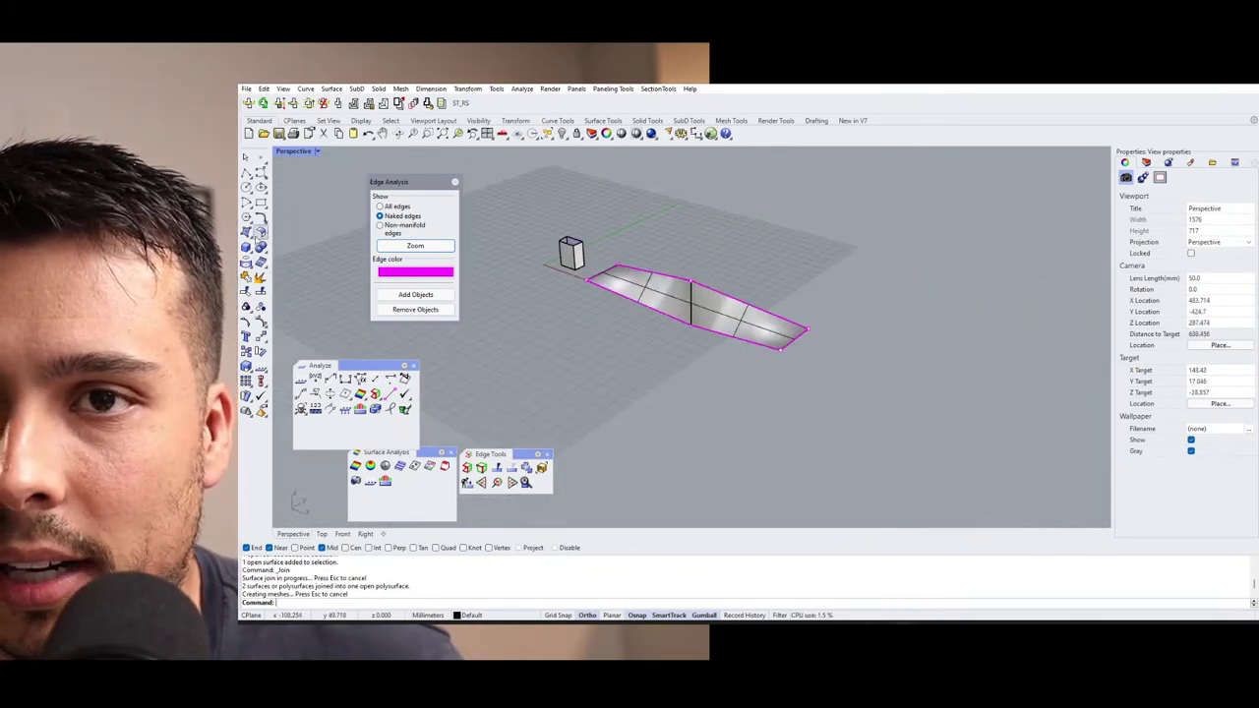
{"action": "left_click", "coordinate": [246, 247]}
{"action": "right_click_drag", "start_coordinate": [325, 256], "coordinate": [634, 260]}
{"action": "left_click", "coordinate": [590, 256]}
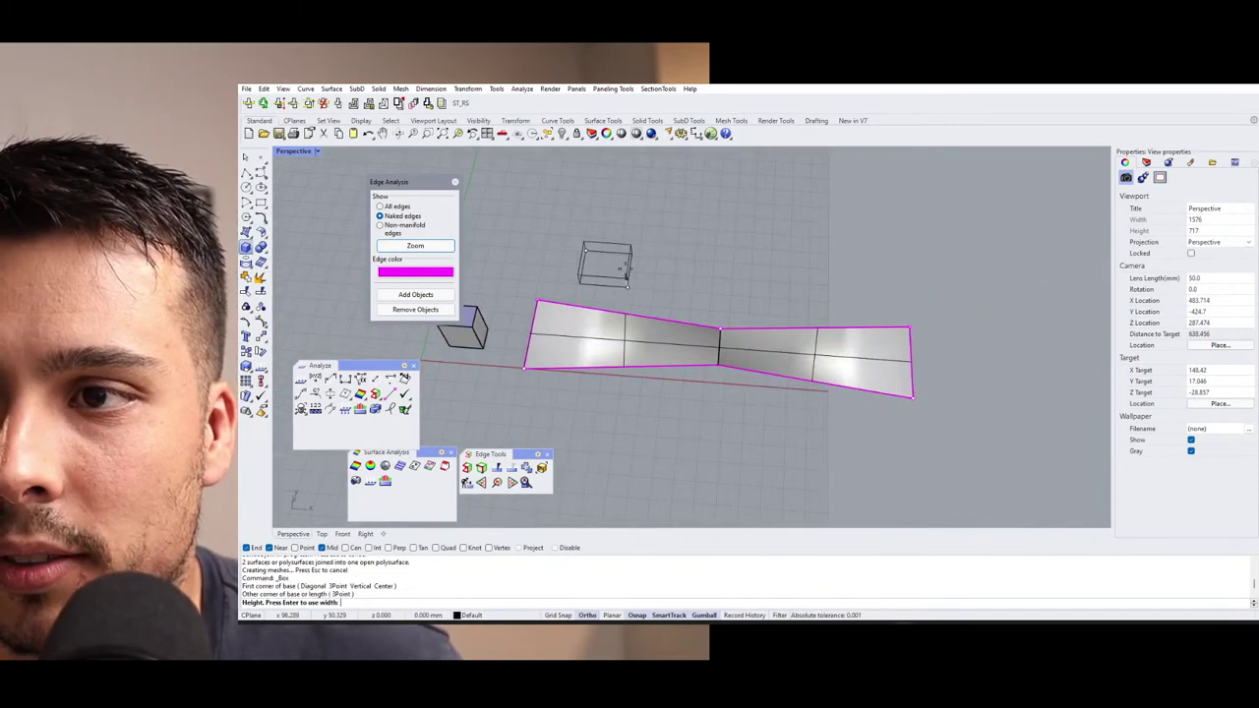
{"action": "left_click", "coordinate": [596, 221]}
Select the new box, check its object type in the properties, and explode it into separate surfaces.
{"action": "right_click_drag", "start_coordinate": [596, 222], "coordinate": [600, 282]}
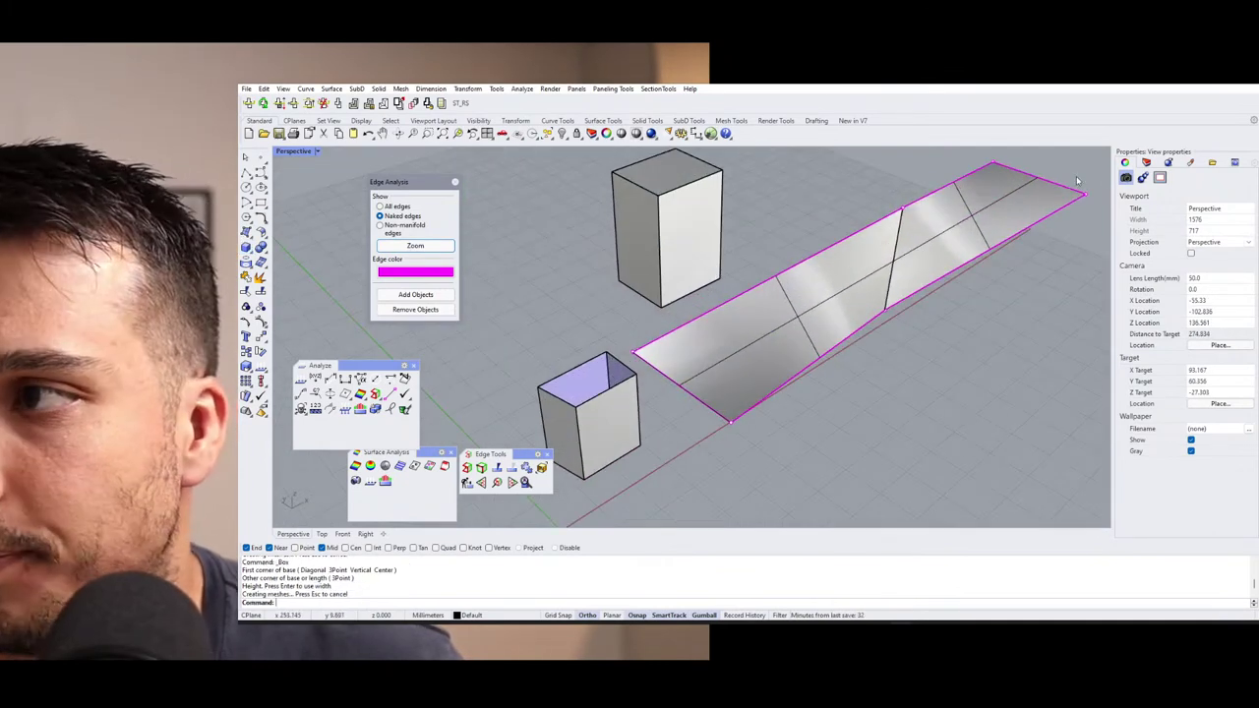
{"action": "left_click", "coordinate": [1126, 161]}
{"action": "left_click", "coordinate": [636, 232]}
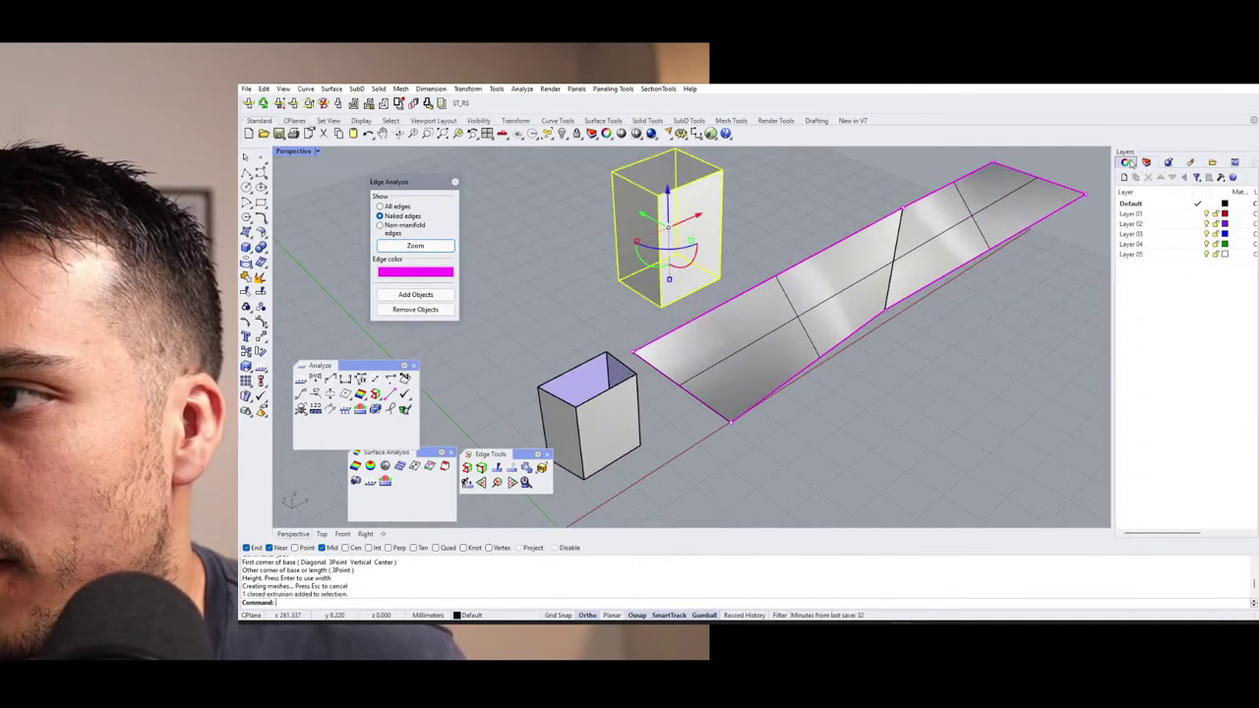
{"action": "left_click", "coordinate": [1127, 163]}
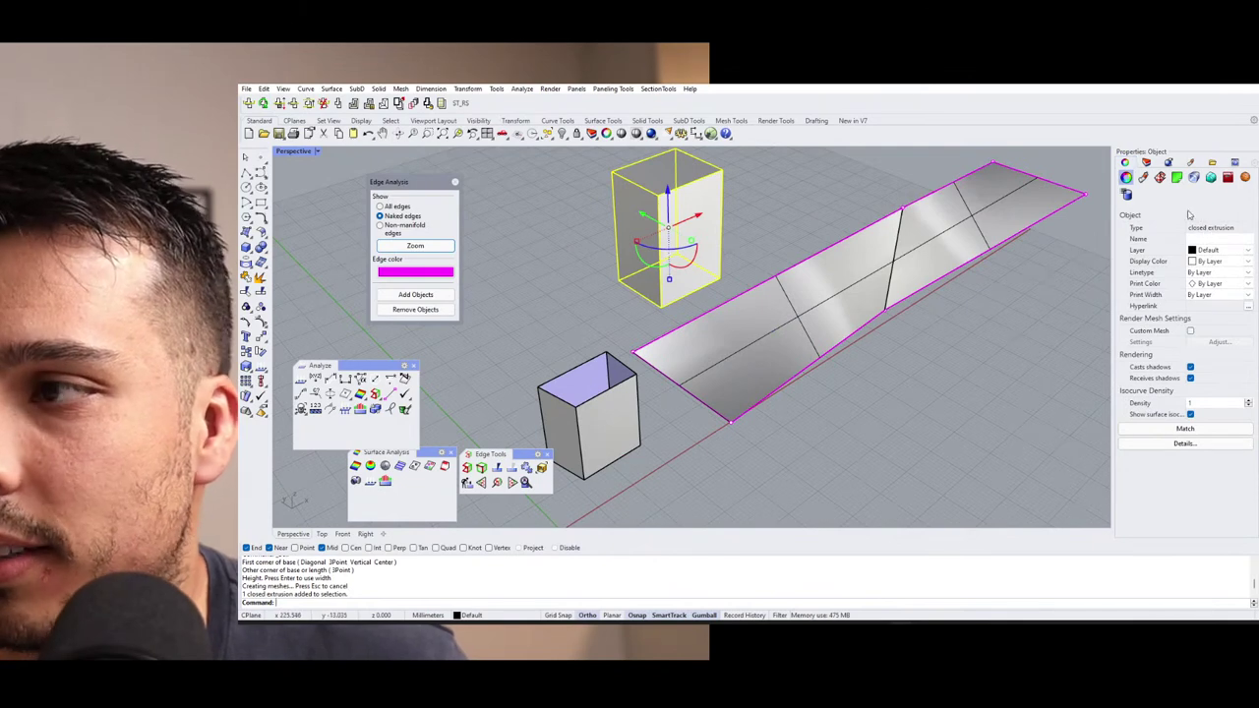
{"action": "middle_click", "coordinate": [602, 279]}
{"action": "left_click", "coordinate": [613, 287]}
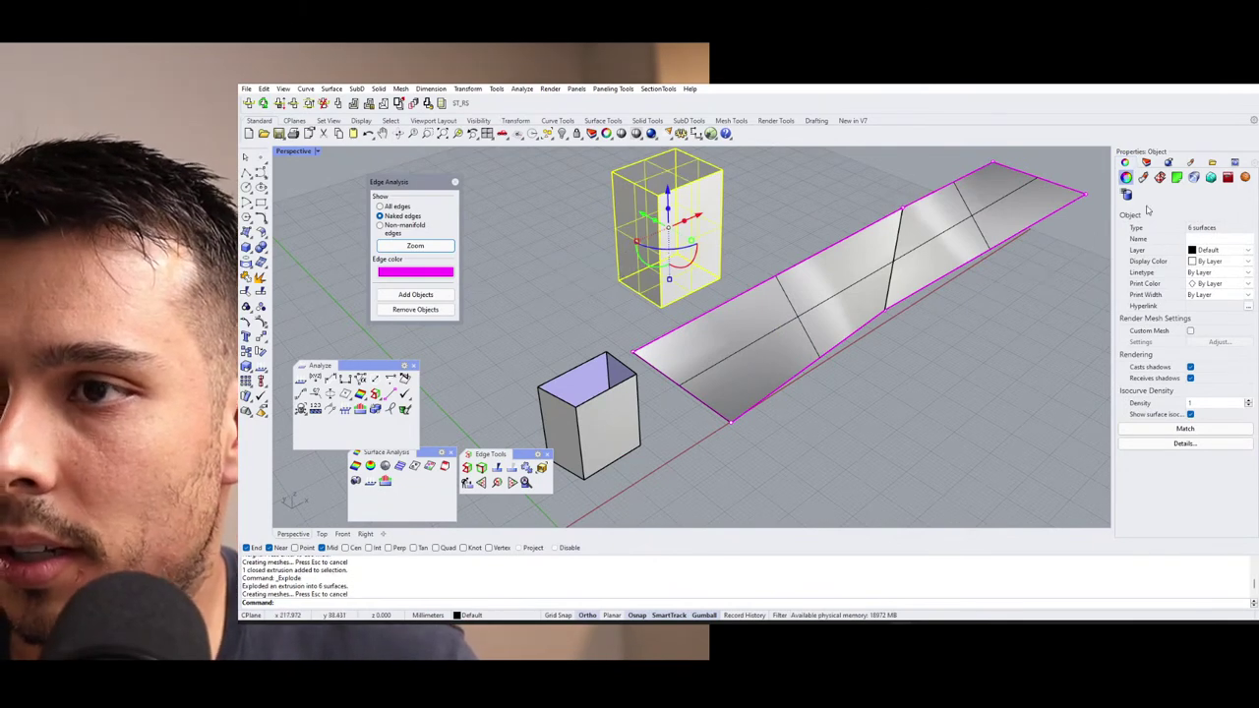
Join the exploded box faces back together and widen the Properties panel to read the full object type.
{"action": "middle_click", "coordinate": [604, 245]}
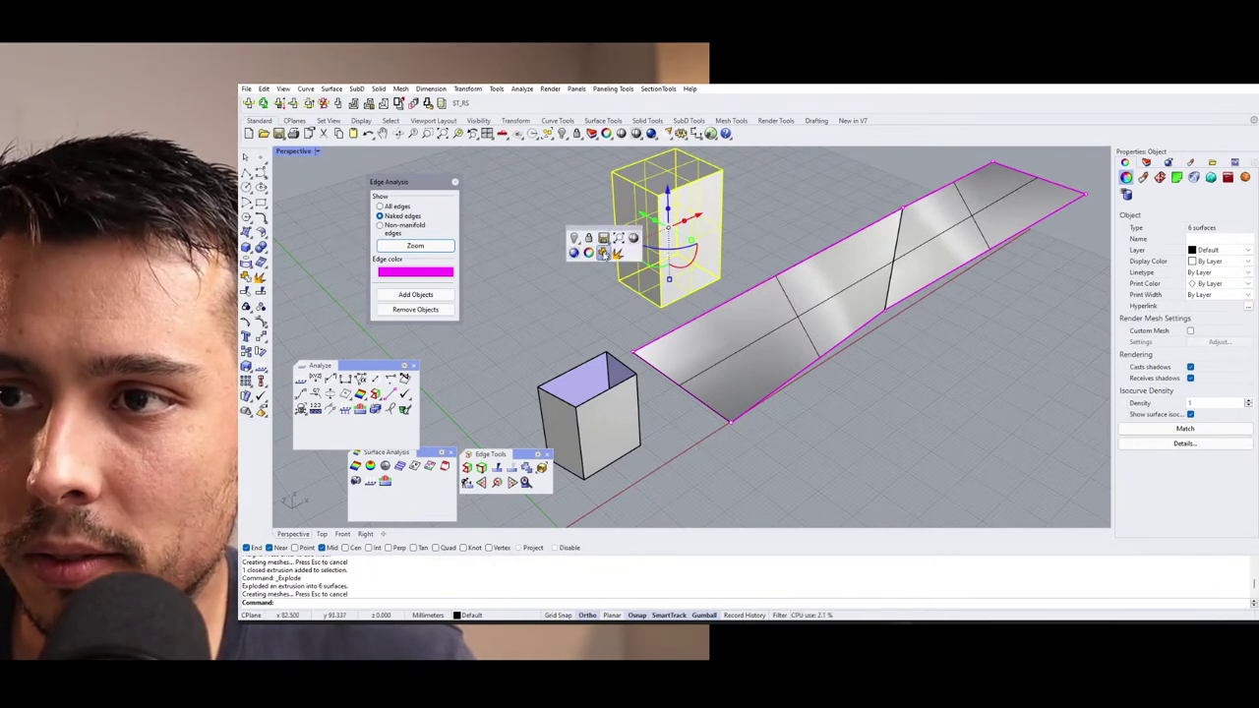
{"action": "left_click", "coordinate": [602, 251]}
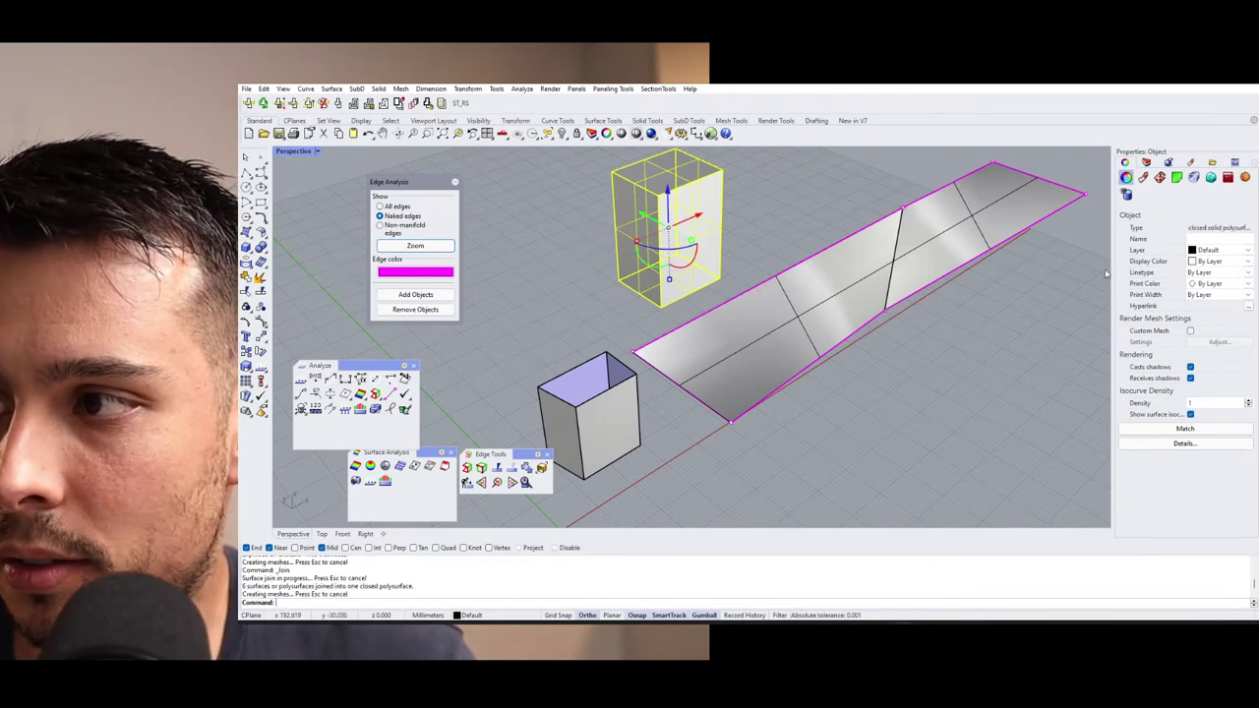
{"action": "left_click_drag", "start_coordinate": [1111, 271], "coordinate": [1081, 272]}
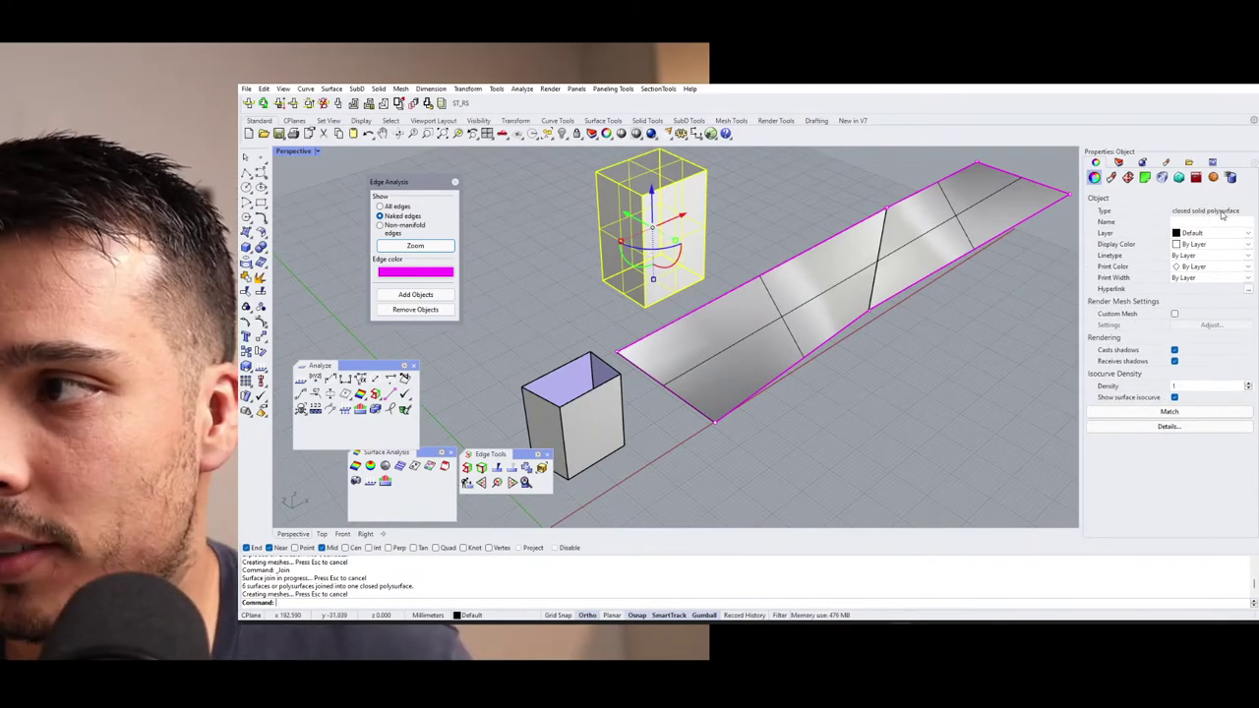
Select the closed box and explode it into separate surfaces.
{"action": "scroll", "coordinate": [695, 192], "scroll_direction": "up", "scroll_amount": 3}
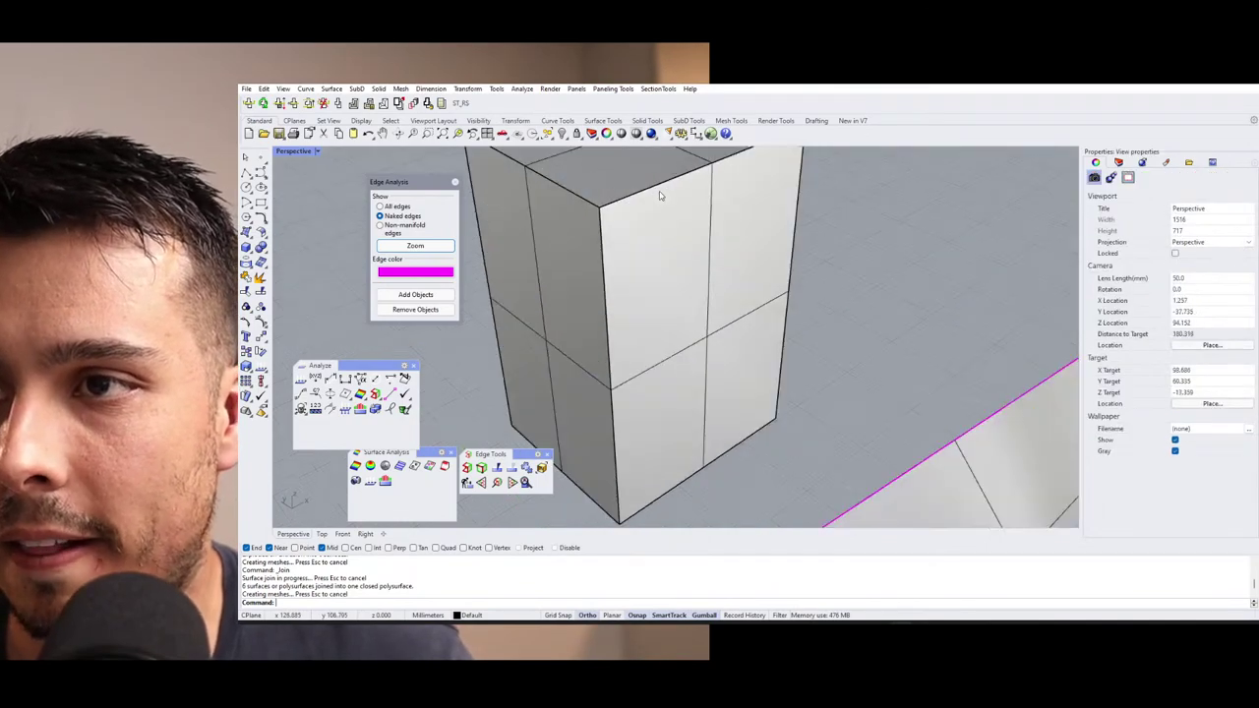
{"action": "scroll", "coordinate": [694, 192], "scroll_direction": "down", "scroll_amount": 3}
{"action": "left_click", "coordinate": [677, 318]}
{"action": "key", "text": "ctrl+e"}
{"action": "key", "text": "Escape"}
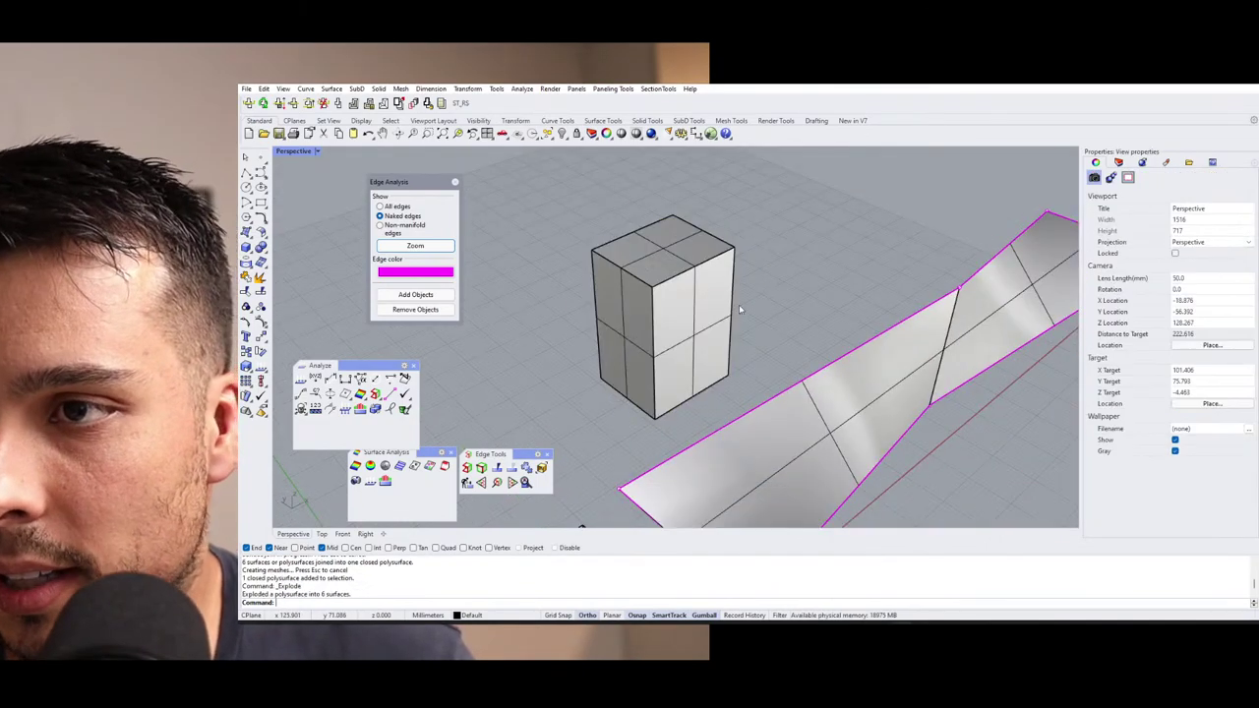
Move the box's front face slightly along its green gumball axis, off the adjoining faces.
{"action": "left_click", "coordinate": [707, 328]}
{"action": "scroll", "coordinate": [618, 350], "scroll_direction": "up", "scroll_amount": 5}
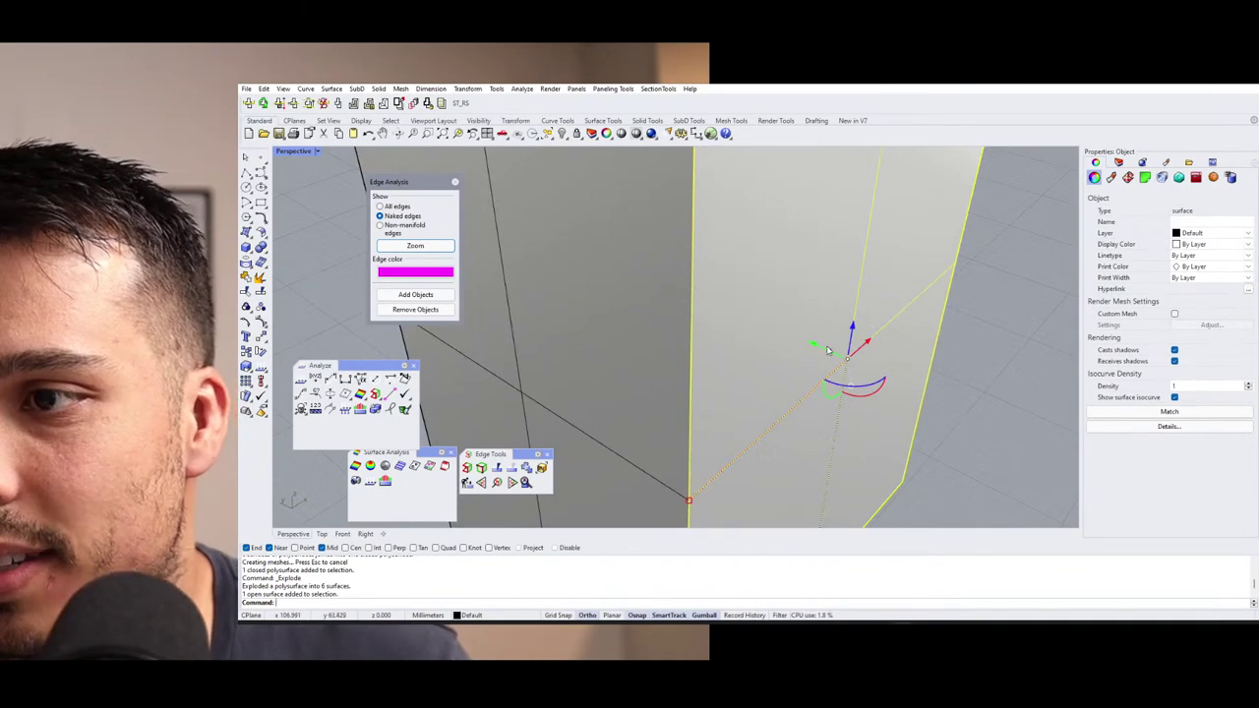
{"action": "left_click_drag", "start_coordinate": [816, 345], "coordinate": [812, 351]}
{"action": "key", "text": "Escape"}
{"action": "scroll", "coordinate": [812, 351], "scroll_direction": "down", "scroll_amount": 5}
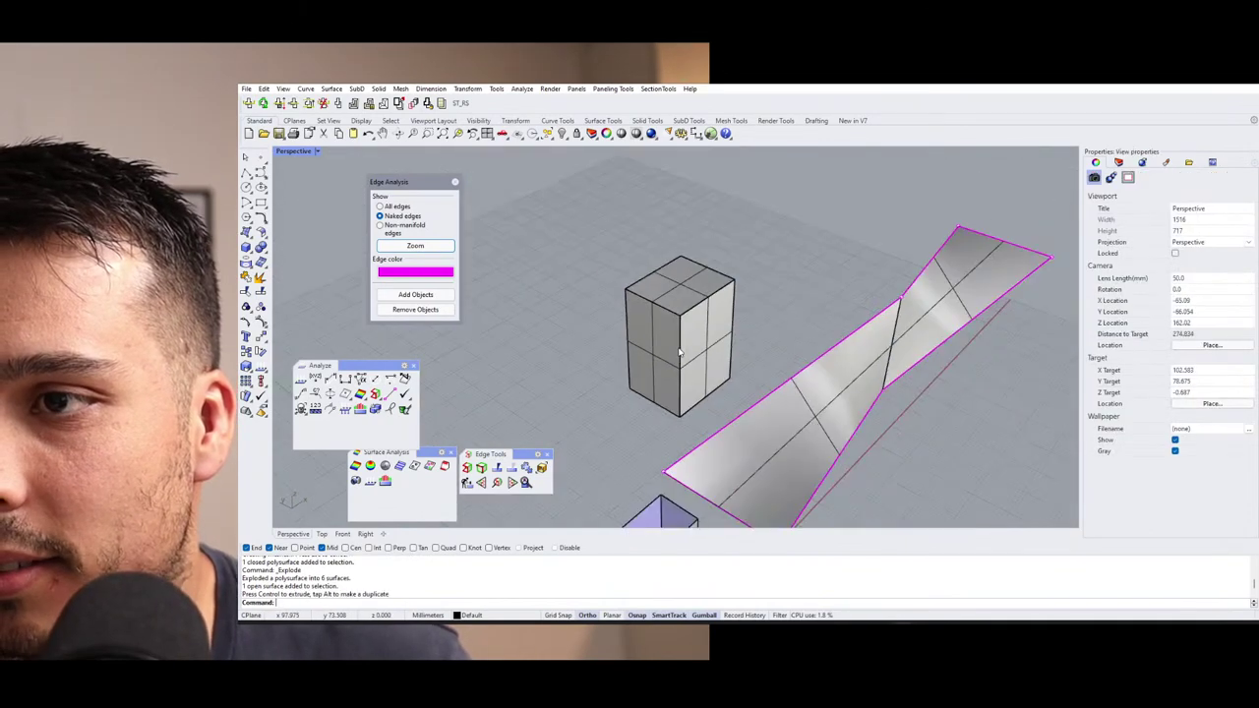
Select all six faces of the box and join them.
{"action": "scroll", "coordinate": [689, 325], "scroll_direction": "up", "scroll_amount": 3}
{"action": "left_click_drag", "start_coordinate": [813, 158], "coordinate": [533, 404]}
{"action": "scroll", "coordinate": [533, 403], "scroll_direction": "down", "scroll_amount": 3}
{"action": "key", "text": "ctrl+j"}
{"action": "key", "text": "Escape"}
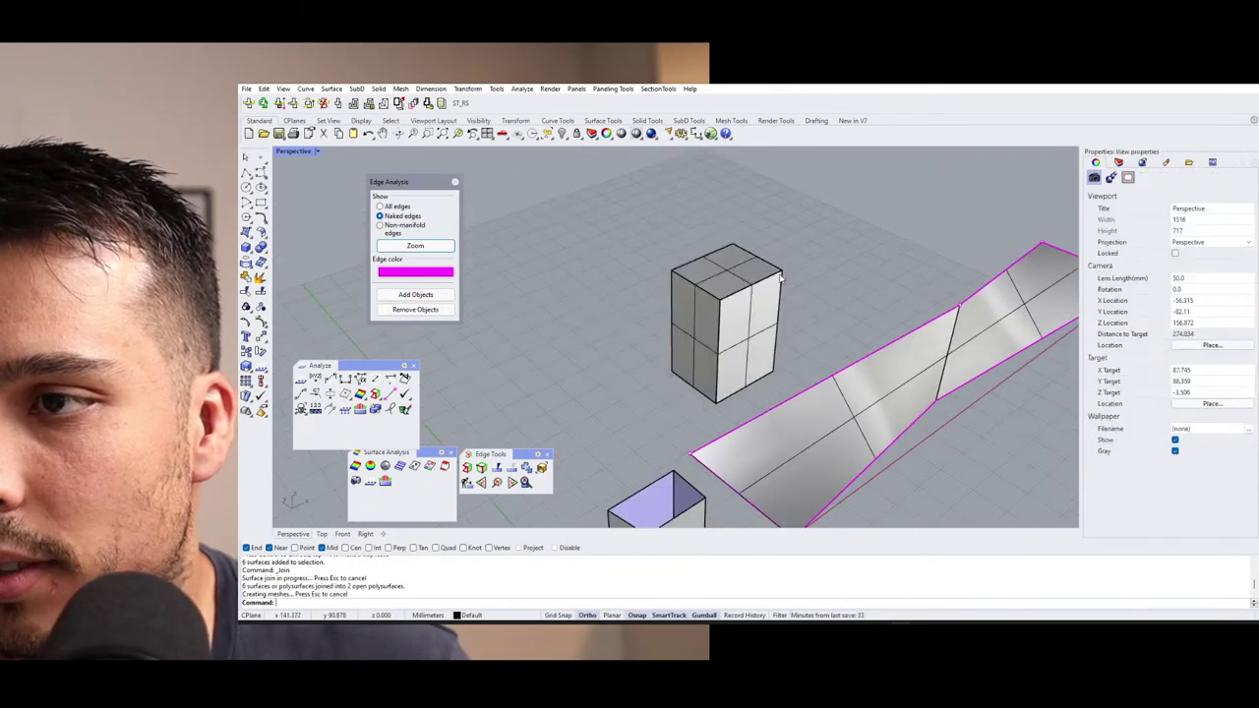
Select the joined box and examine its object type in the properties, and inspect its upper edges up close.
{"action": "scroll", "coordinate": [697, 260], "scroll_direction": "up", "scroll_amount": 3}
{"action": "left_click", "coordinate": [696, 260]}
{"action": "key", "text": "Escape"}
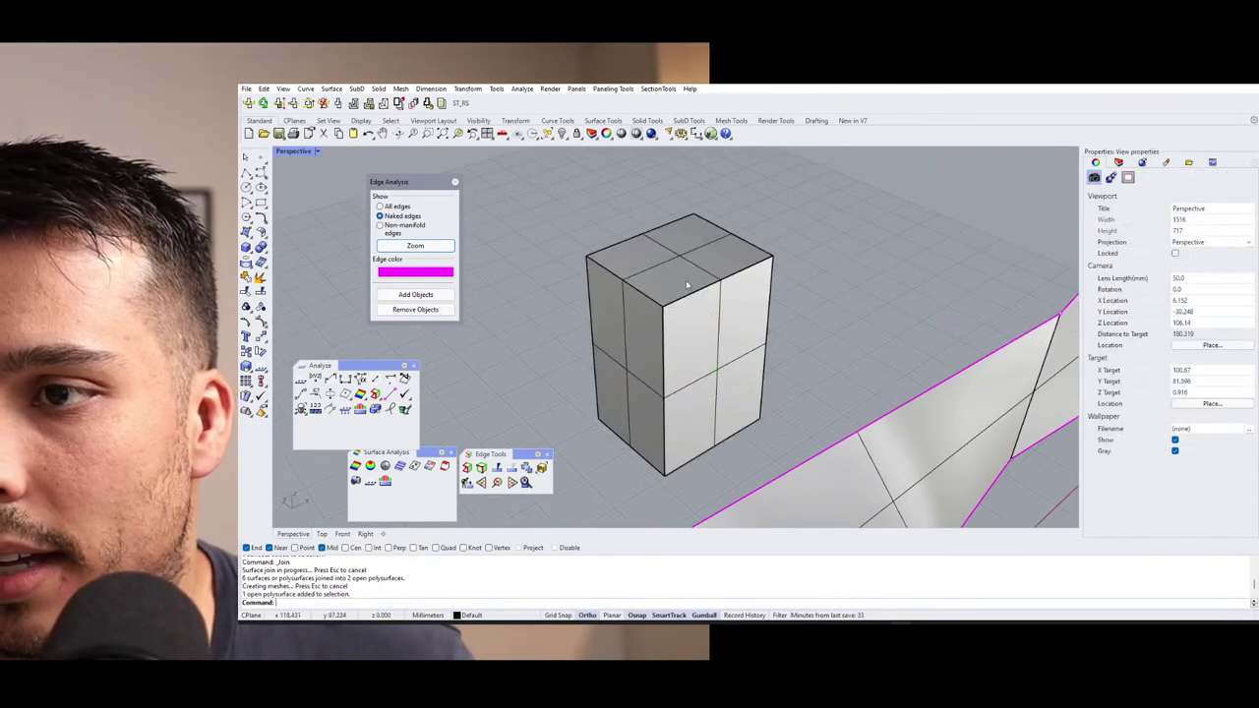
{"action": "left_click", "coordinate": [718, 299]}
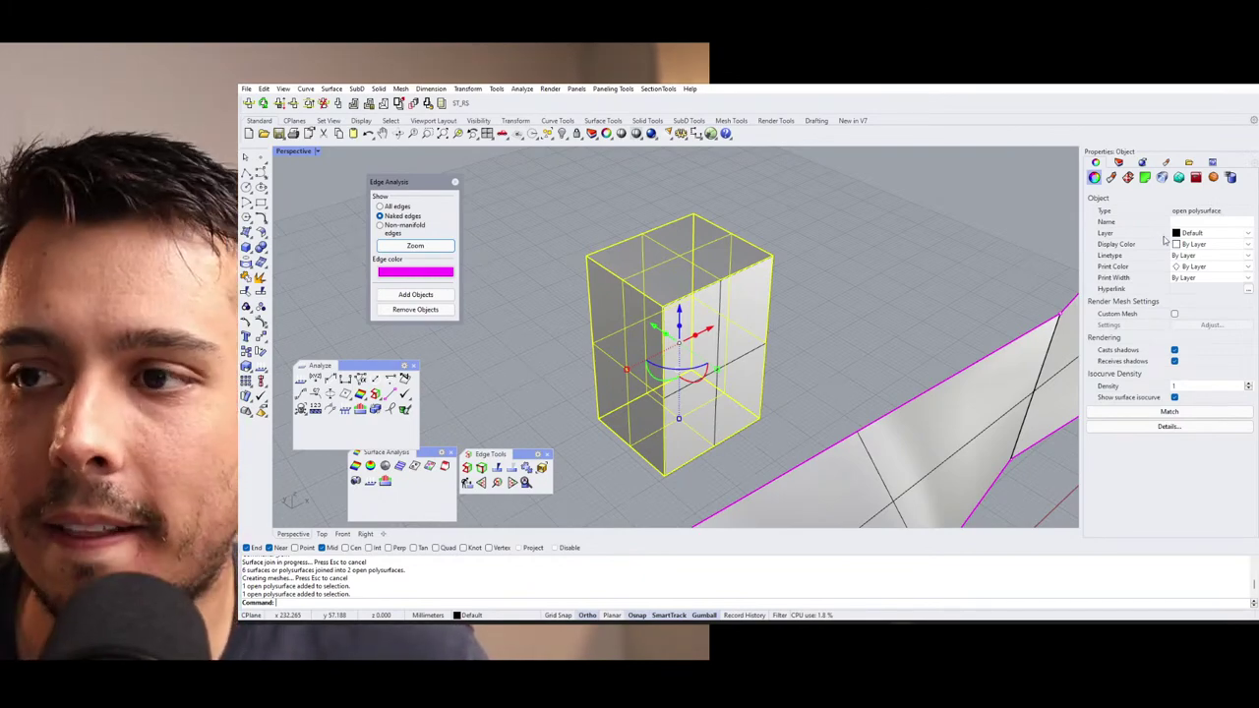
{"action": "key", "text": "Escape"}
{"action": "left_click", "coordinate": [733, 285]}
{"action": "key", "text": "Escape"}
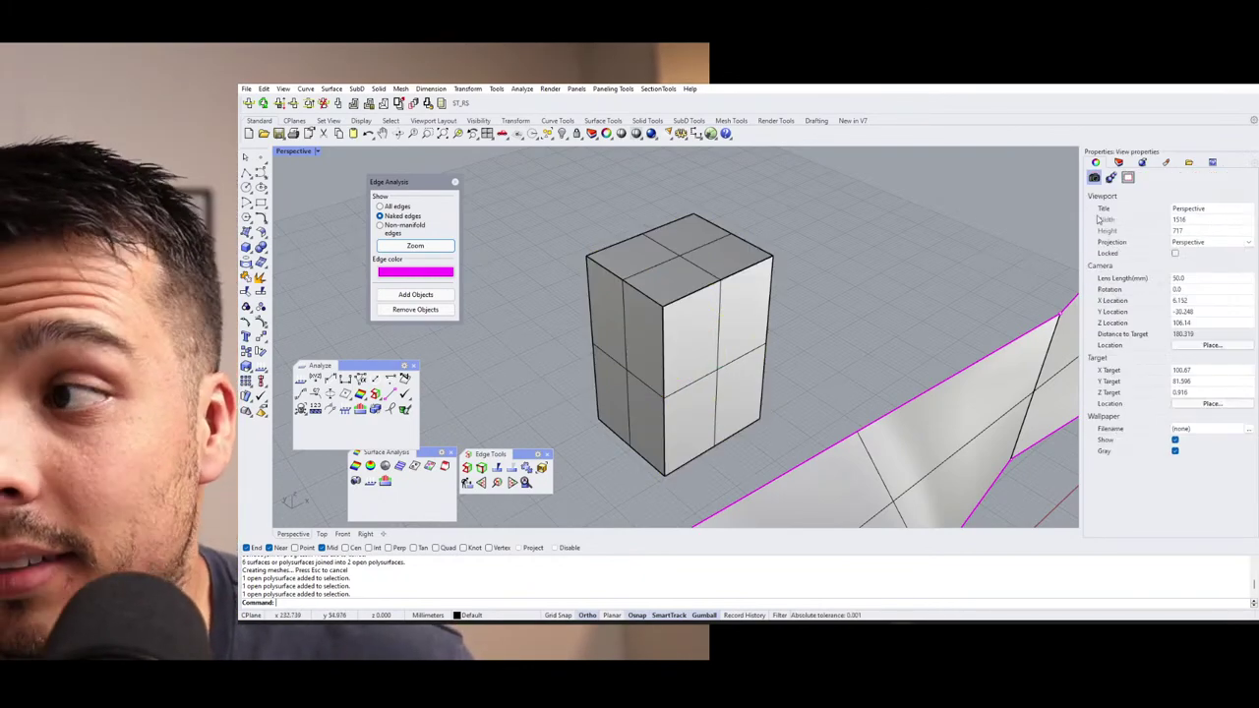
{"action": "left_click", "coordinate": [747, 285]}
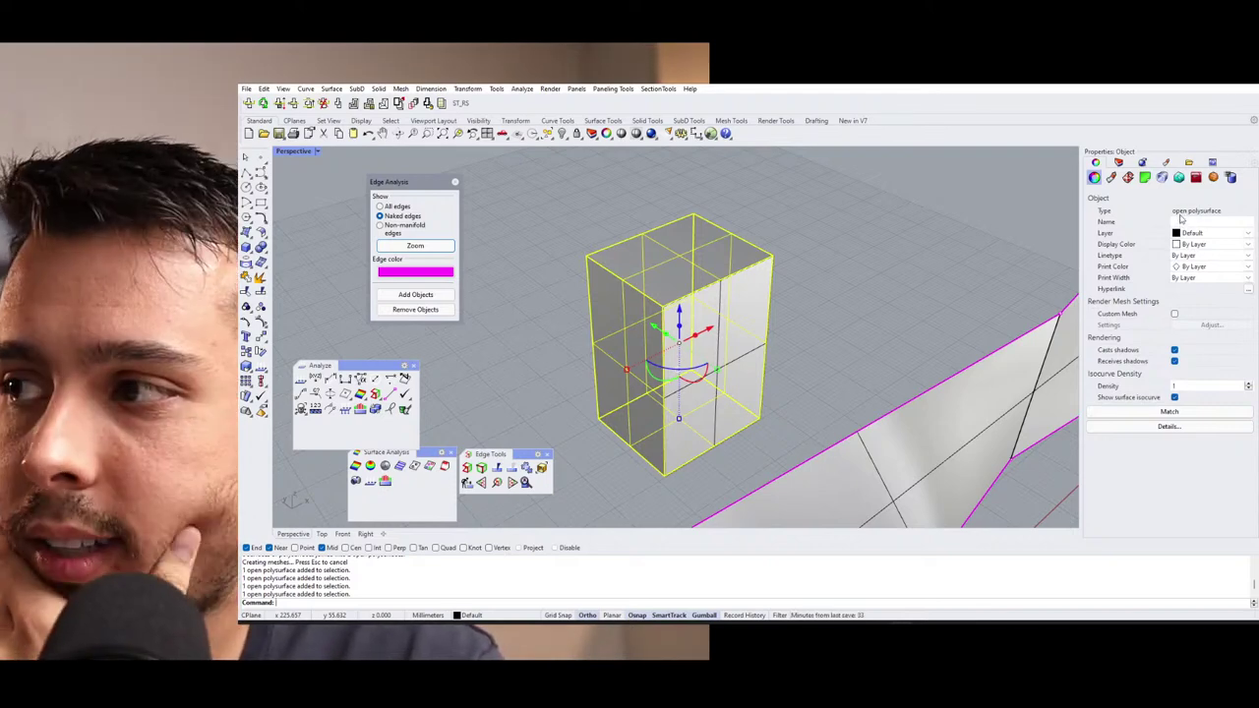
{"action": "left_click", "coordinate": [806, 283]}
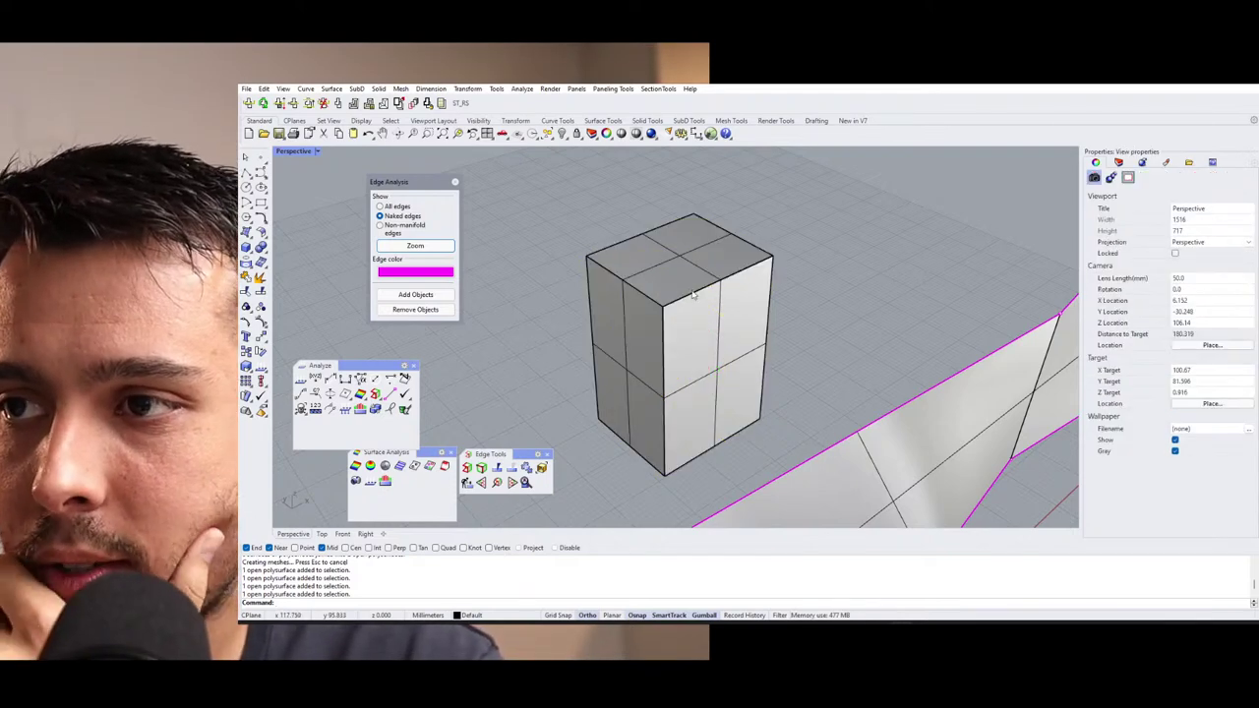
{"action": "scroll", "coordinate": [680, 323], "scroll_direction": "up", "scroll_amount": 5}
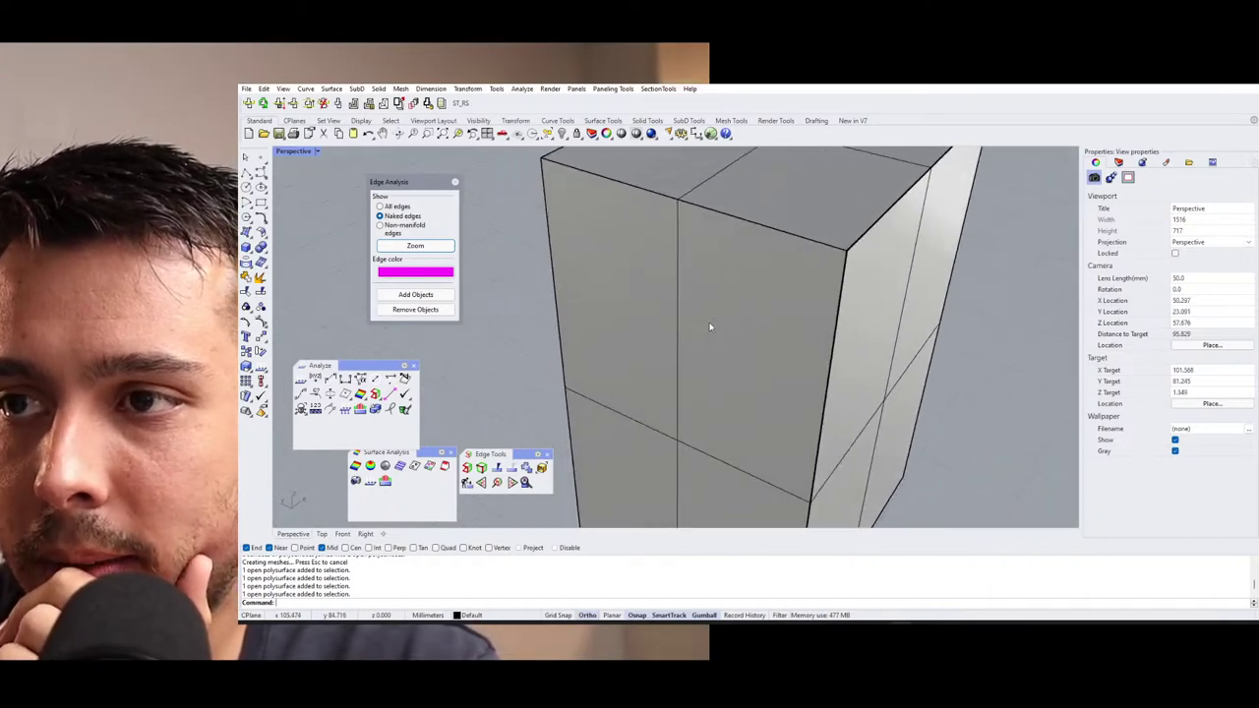
{"action": "scroll", "coordinate": [708, 328], "scroll_direction": "down", "scroll_amount": 5}
{"action": "right_click_drag", "start_coordinate": [751, 320], "coordinate": [754, 267]}
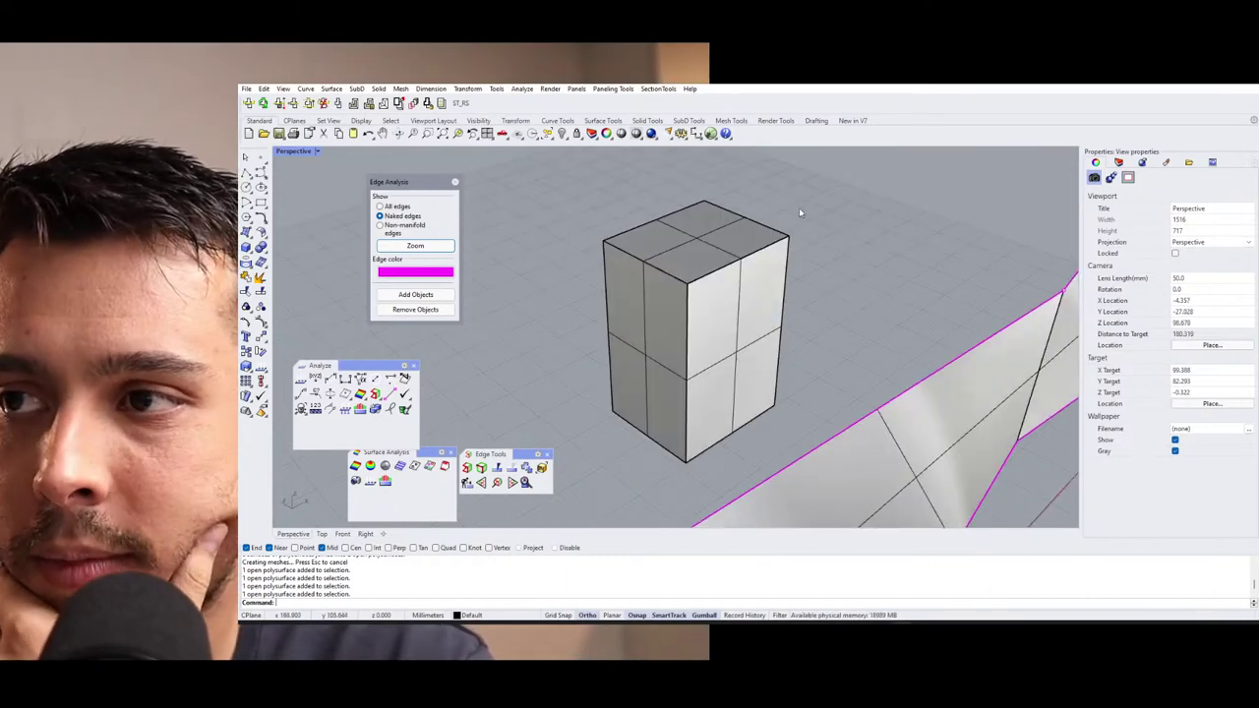
Try to join the separate front face to the rest of the box.
{"action": "left_click_drag", "start_coordinate": [798, 207], "coordinate": [596, 300]}
{"action": "middle_click", "coordinate": [678, 287]}
{"action": "left_click", "coordinate": [696, 295]}
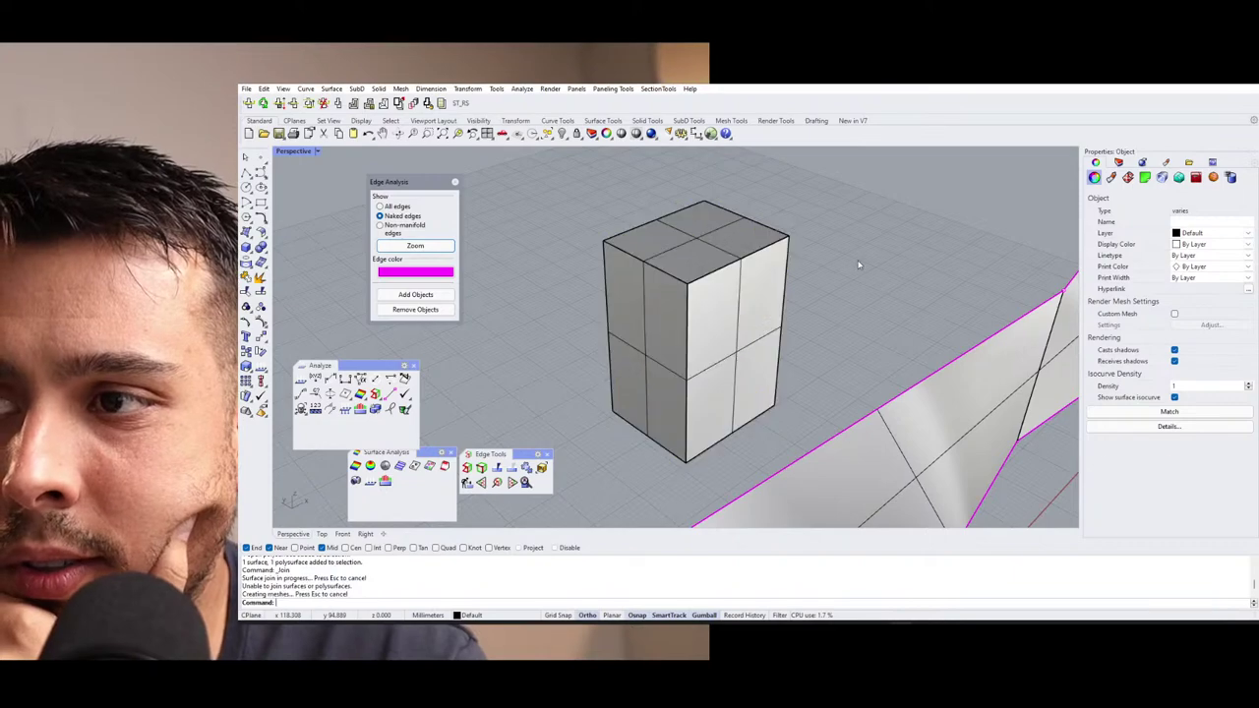
Rotate the box's front face slightly outward about its upper corner nearest the lofted surface, opening a narrow wedge-shaped gap.
{"action": "left_click", "coordinate": [707, 300], "text": "ctrl+shift"}
{"action": "left_click", "coordinate": [708, 300]}
{"action": "left_click", "coordinate": [708, 300], "text": "ctrl+shift"}
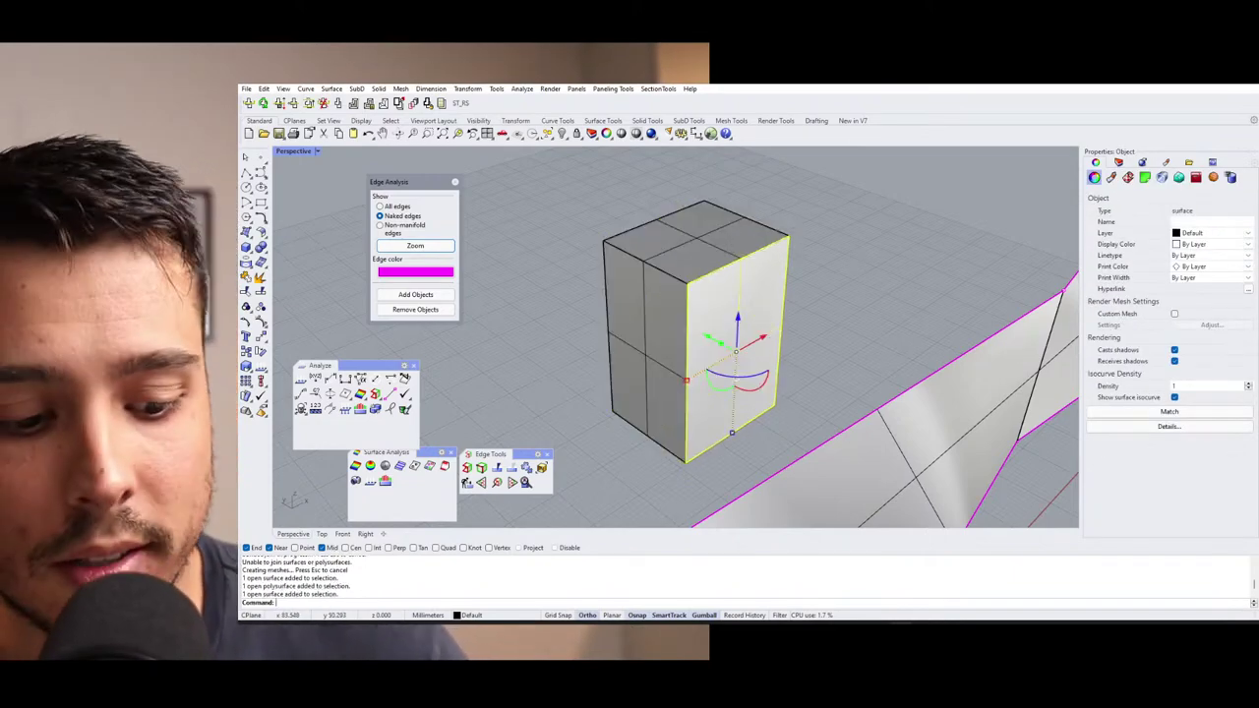
{"action": "scroll", "coordinate": [745, 320], "scroll_direction": "up", "scroll_amount": 3}
{"action": "right_click_drag", "start_coordinate": [745, 319], "coordinate": [757, 305]}
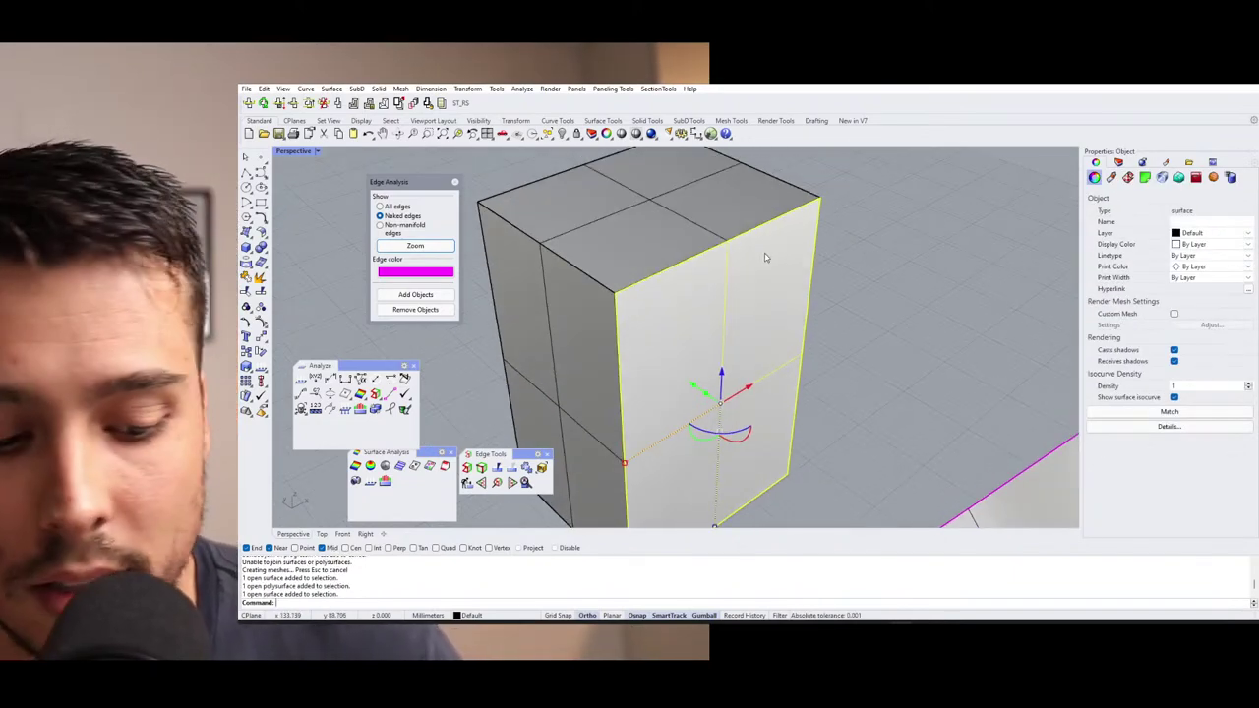
{"action": "type", "text": "r"}
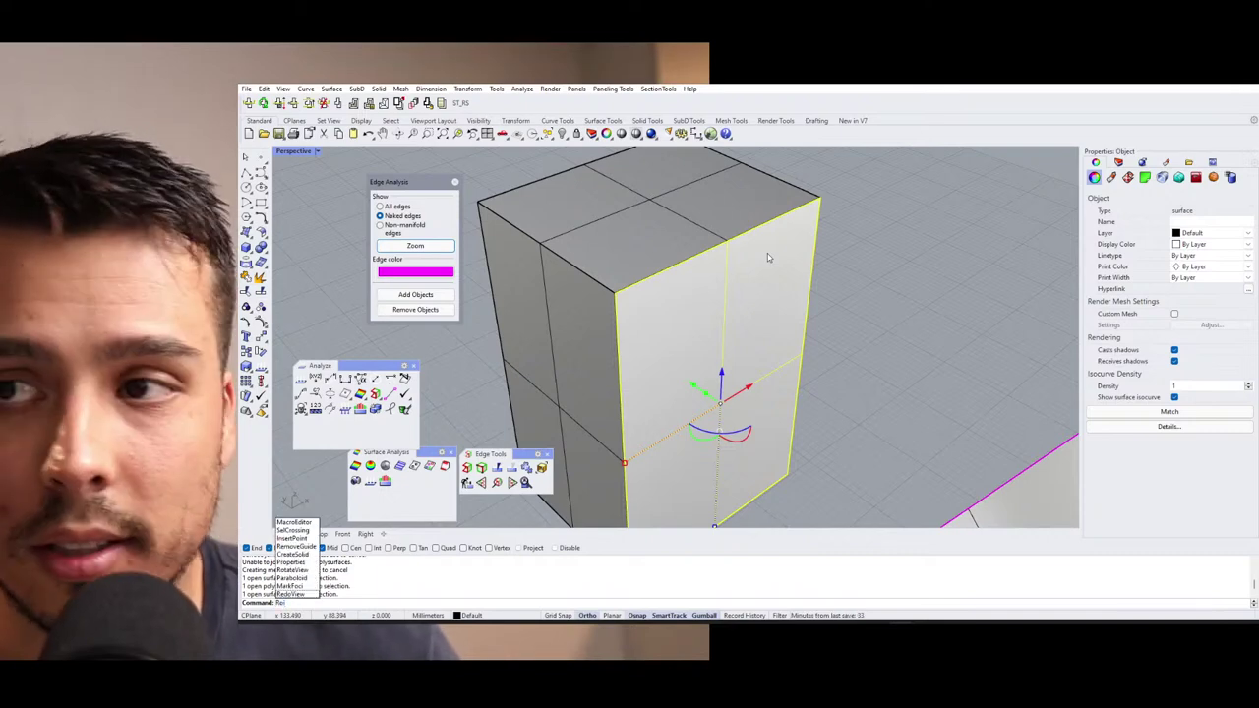
{"action": "key", "text": "Escape"}
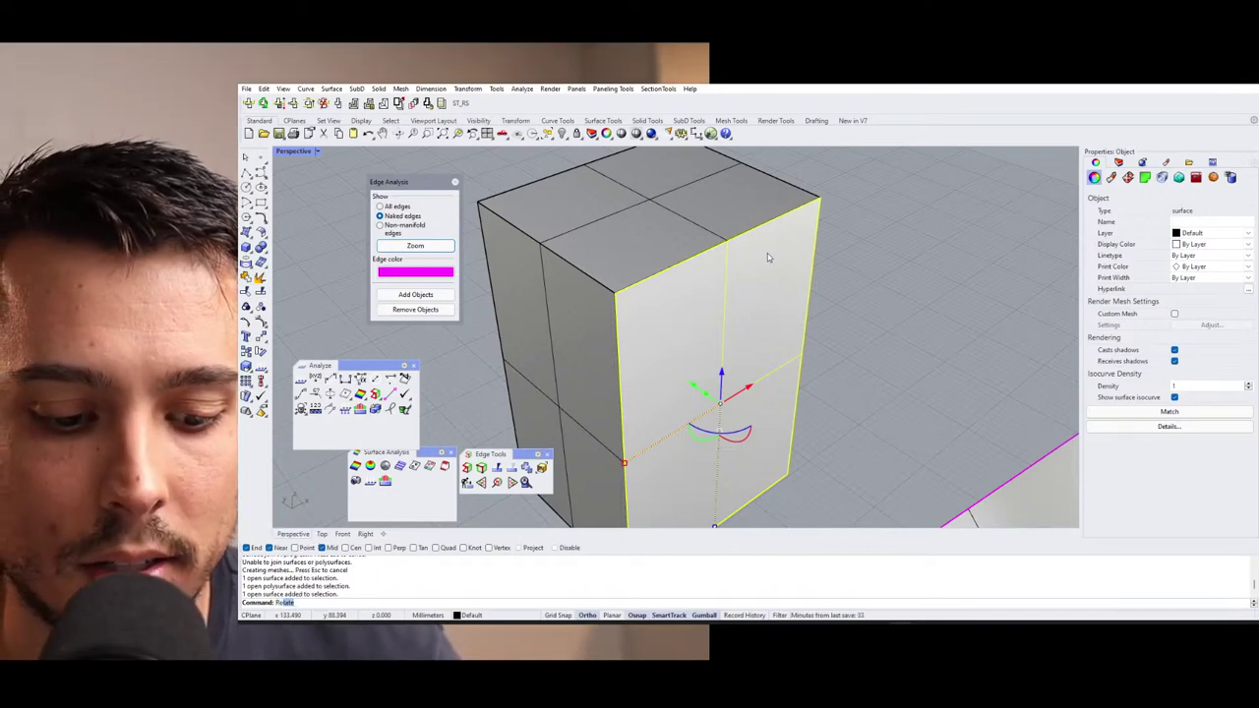
{"action": "type", "text": "rotate"}
{"action": "key", "text": "Return"}
{"action": "left_click", "coordinate": [819, 201]}
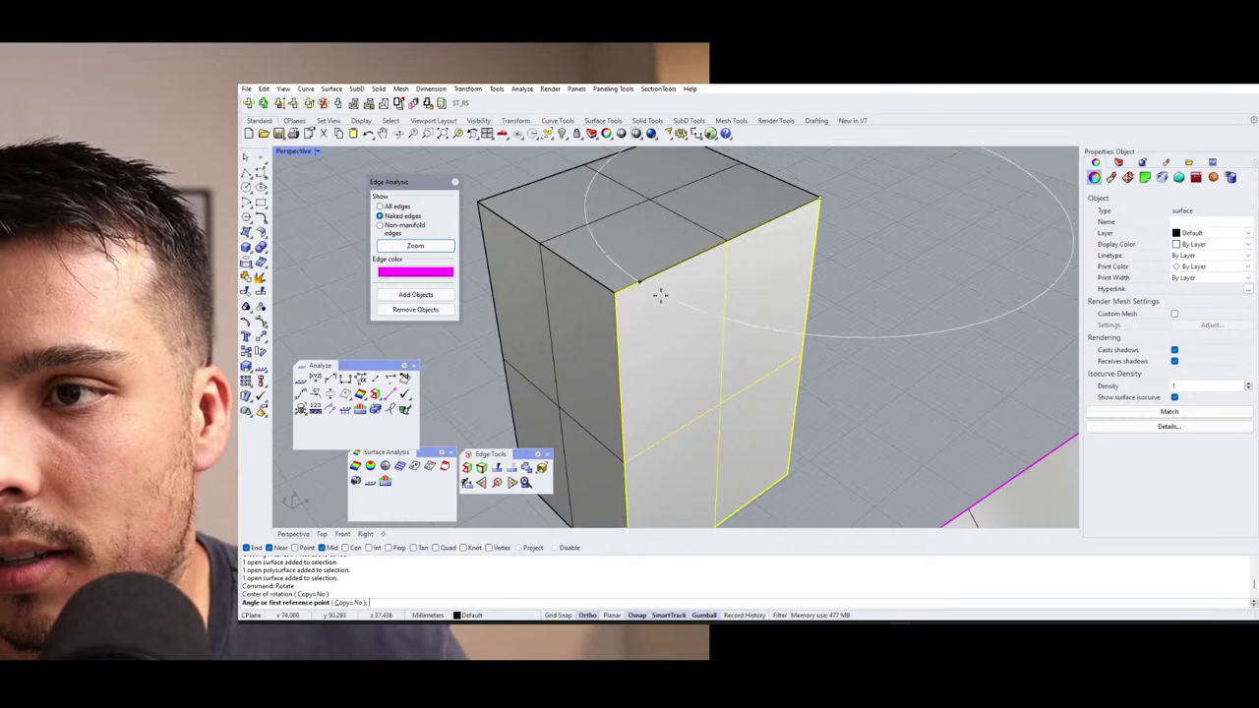
{"action": "left_click", "coordinate": [634, 299]}
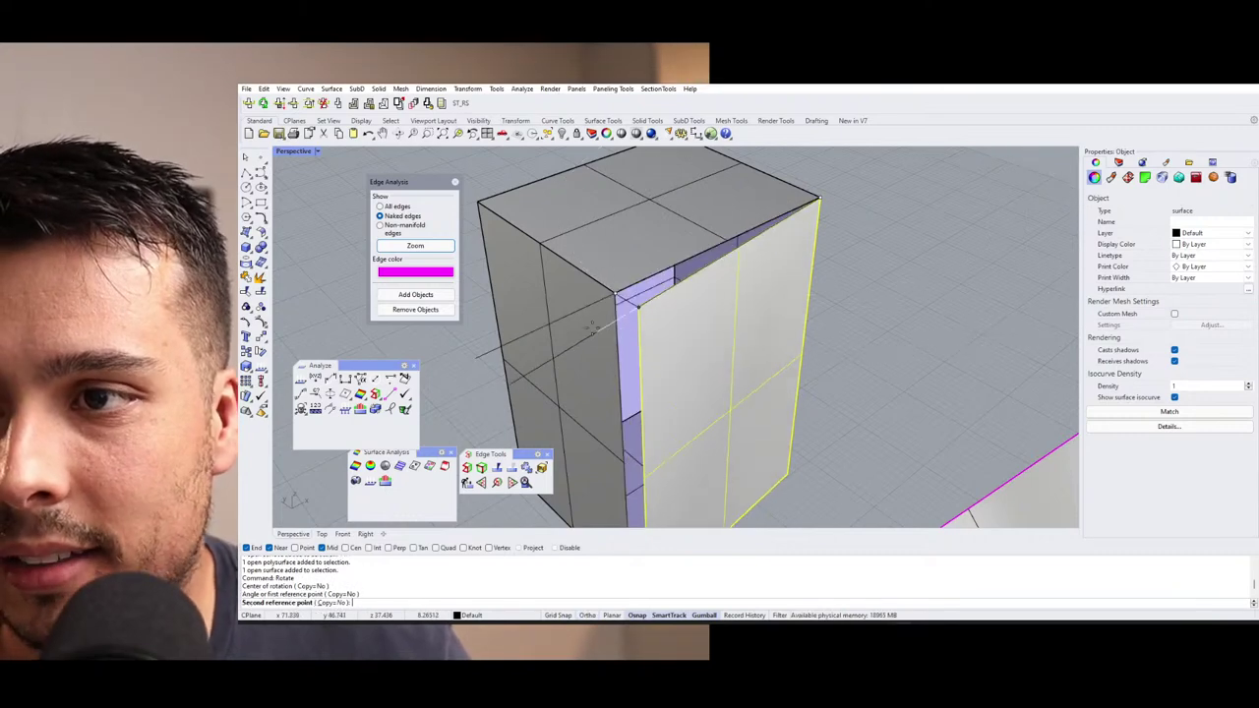
{"action": "left_click", "coordinate": [580, 324]}
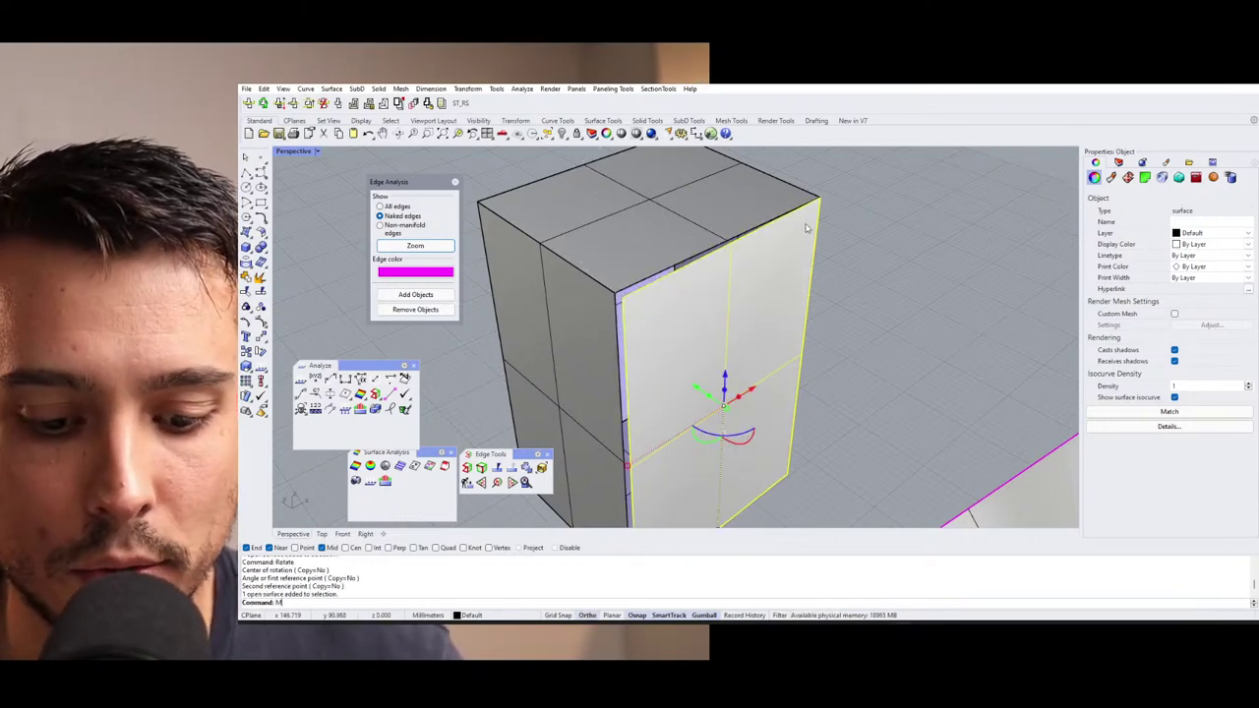
Move the rotated front face by its upper hinge corner onto the matching corner of the box.
{"action": "type", "text": "Move"}
{"action": "key", "text": "Return"}
{"action": "scroll", "coordinate": [800, 208], "scroll_direction": "up", "scroll_amount": 5}
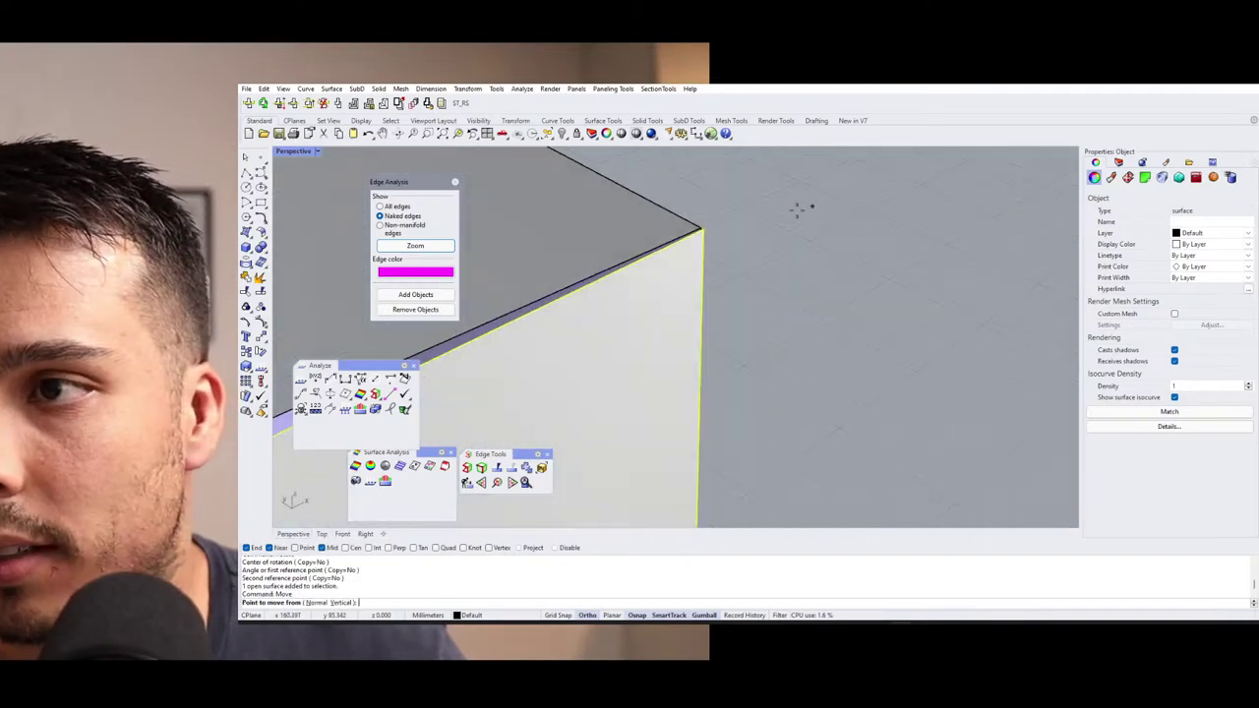
{"action": "left_click", "coordinate": [697, 232]}
{"action": "scroll", "coordinate": [769, 210], "scroll_direction": "down", "scroll_amount": 5}
{"action": "left_click", "coordinate": [770, 208]}
{"action": "scroll", "coordinate": [694, 233], "scroll_direction": "up", "scroll_amount": 3}
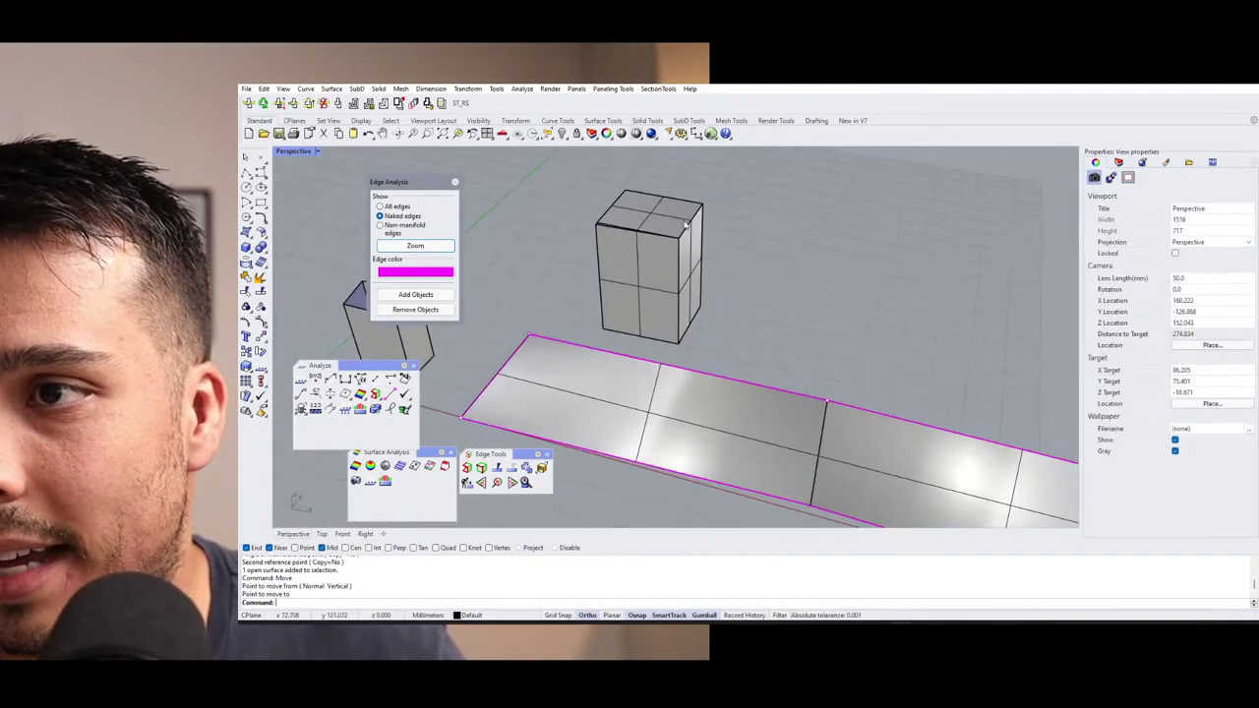
Join the rotated front face to the rest of the box along their shared vertical edge.
{"action": "right_click_drag", "start_coordinate": [694, 233], "coordinate": [706, 221]}
{"action": "scroll", "coordinate": [712, 215], "scroll_direction": "up", "scroll_amount": 4}
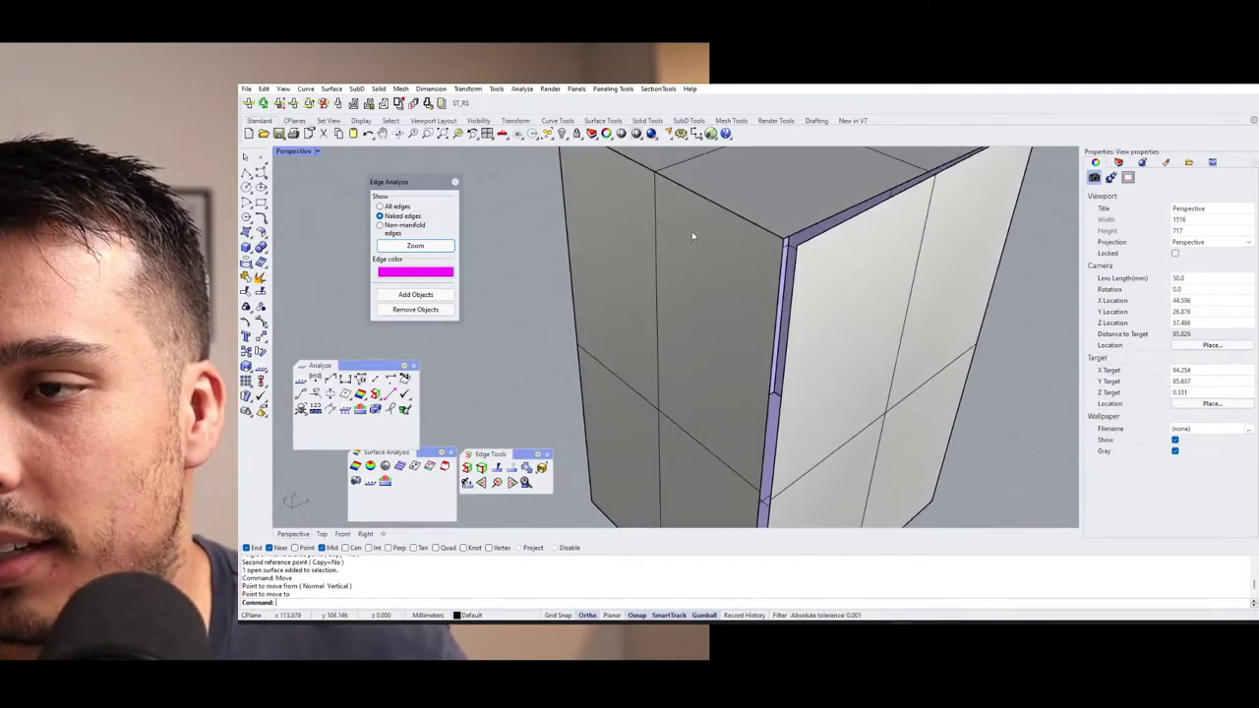
{"action": "scroll", "coordinate": [756, 244], "scroll_direction": "down", "scroll_amount": 4}
{"action": "scroll", "coordinate": [706, 237], "scroll_direction": "up", "scroll_amount": 4}
{"action": "scroll", "coordinate": [706, 248], "scroll_direction": "down", "scroll_amount": 3}
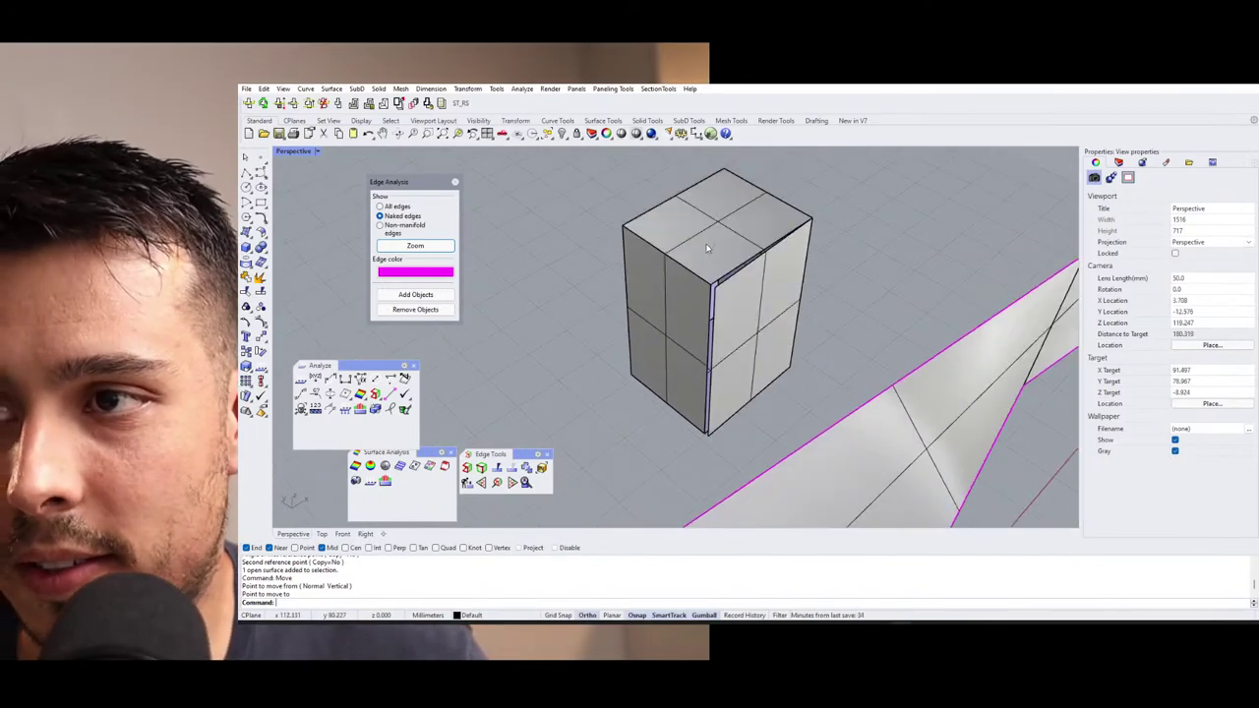
{"action": "left_click_drag", "start_coordinate": [852, 314], "coordinate": [582, 225]}
{"action": "key", "text": "ctrl+j"}
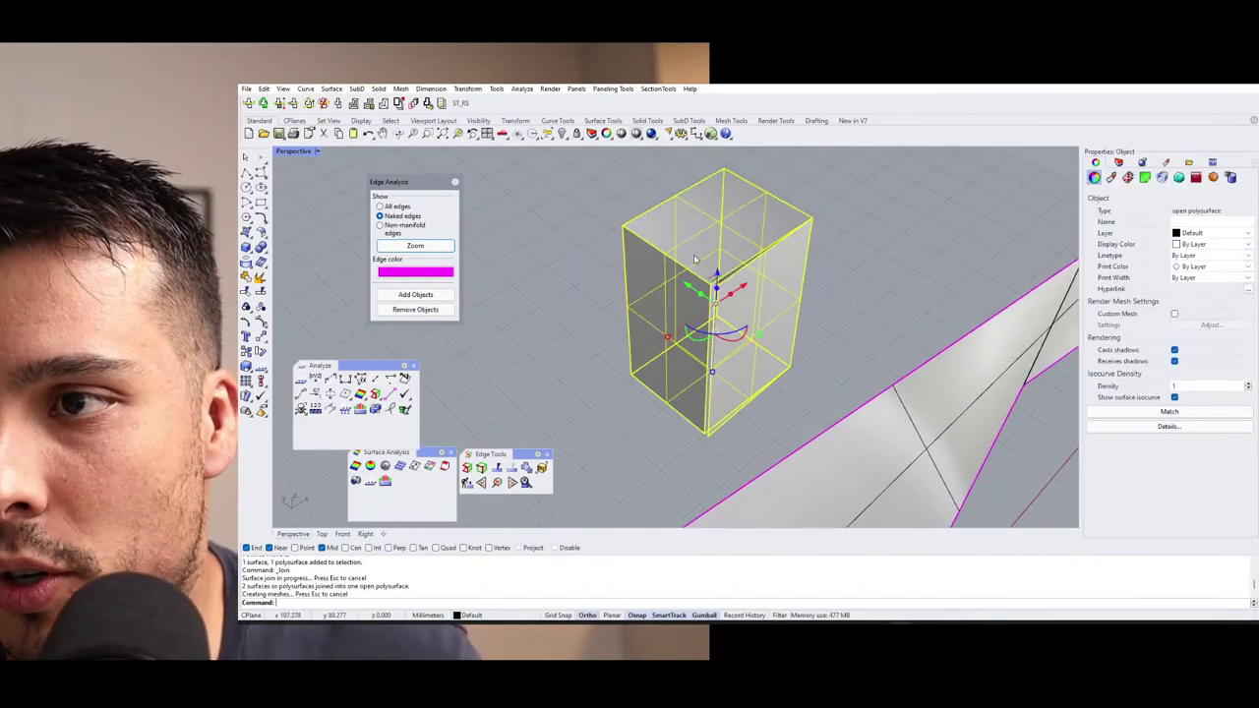
{"action": "scroll", "coordinate": [716, 274], "scroll_direction": "up", "scroll_amount": 4}
{"action": "scroll", "coordinate": [716, 274], "scroll_direction": "down", "scroll_amount": 4}
{"action": "right_click_drag", "start_coordinate": [716, 273], "coordinate": [630, 238]}
{"action": "key", "text": "Escape"}
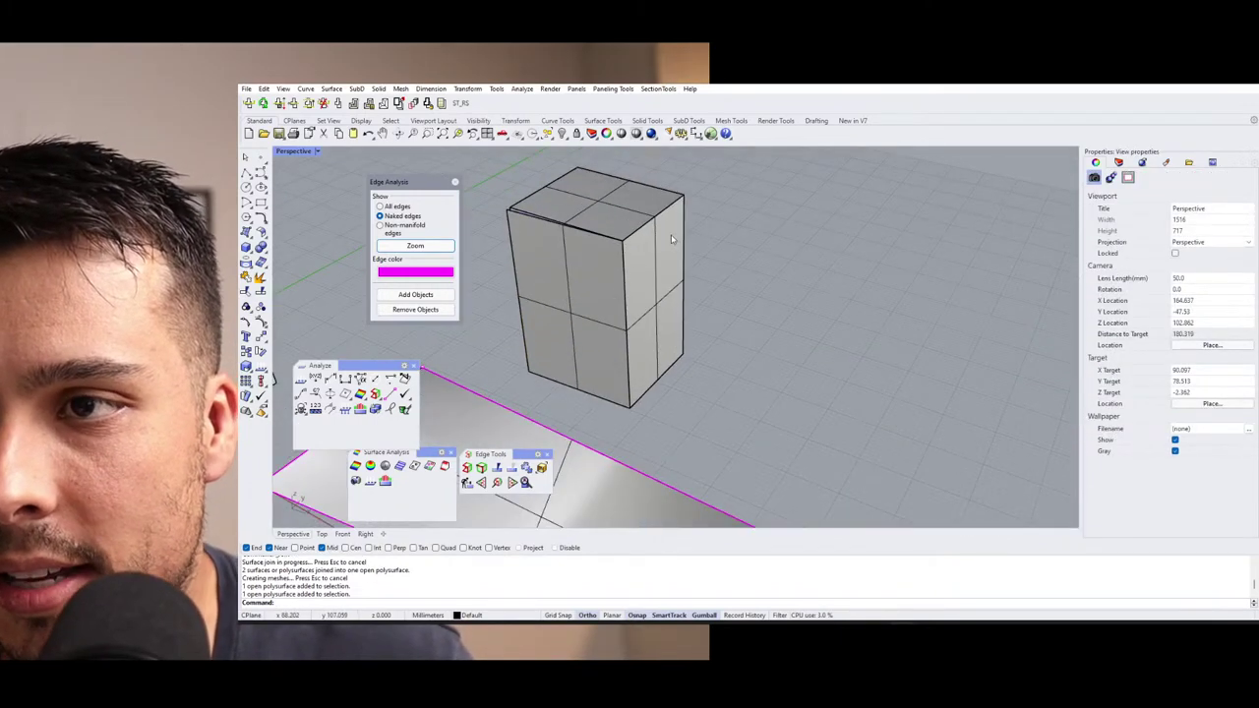
Add the joined box to the naked-edge analysis and clear the selection.
{"action": "right_click_drag", "start_coordinate": [596, 273], "coordinate": [688, 273]}
{"action": "scroll", "coordinate": [645, 272], "scroll_direction": "up", "scroll_amount": 2}
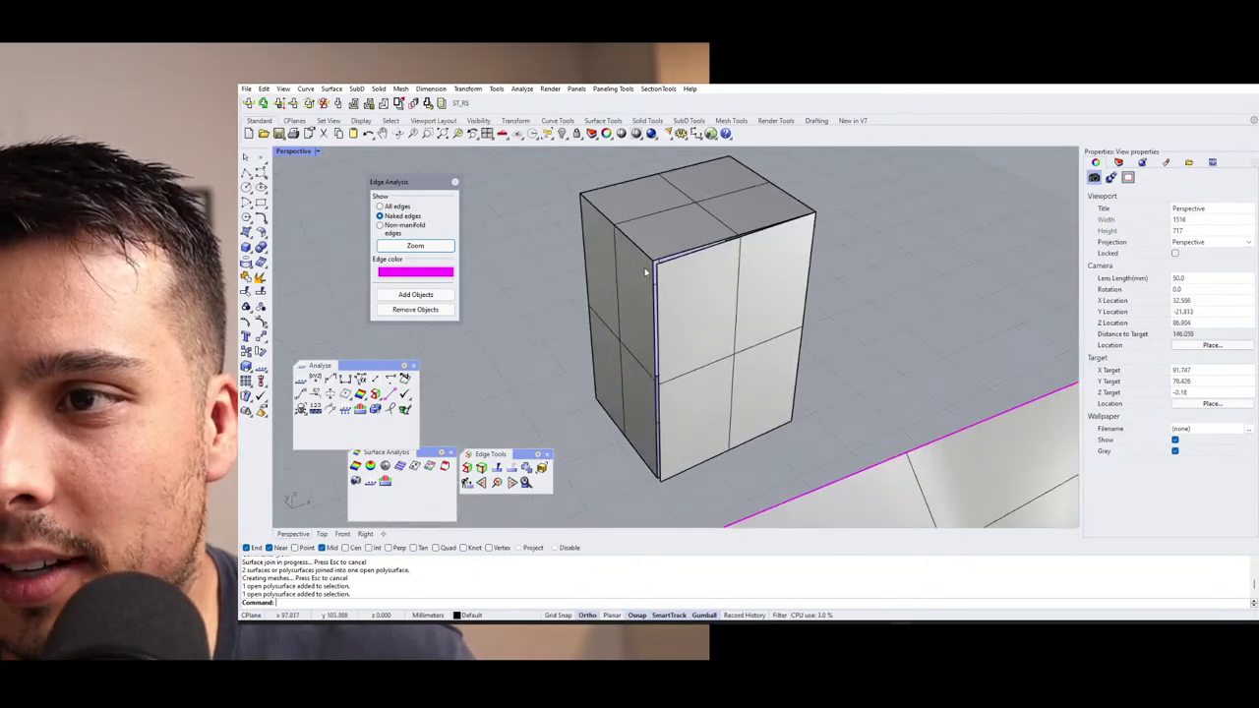
{"action": "left_click", "coordinate": [674, 292]}
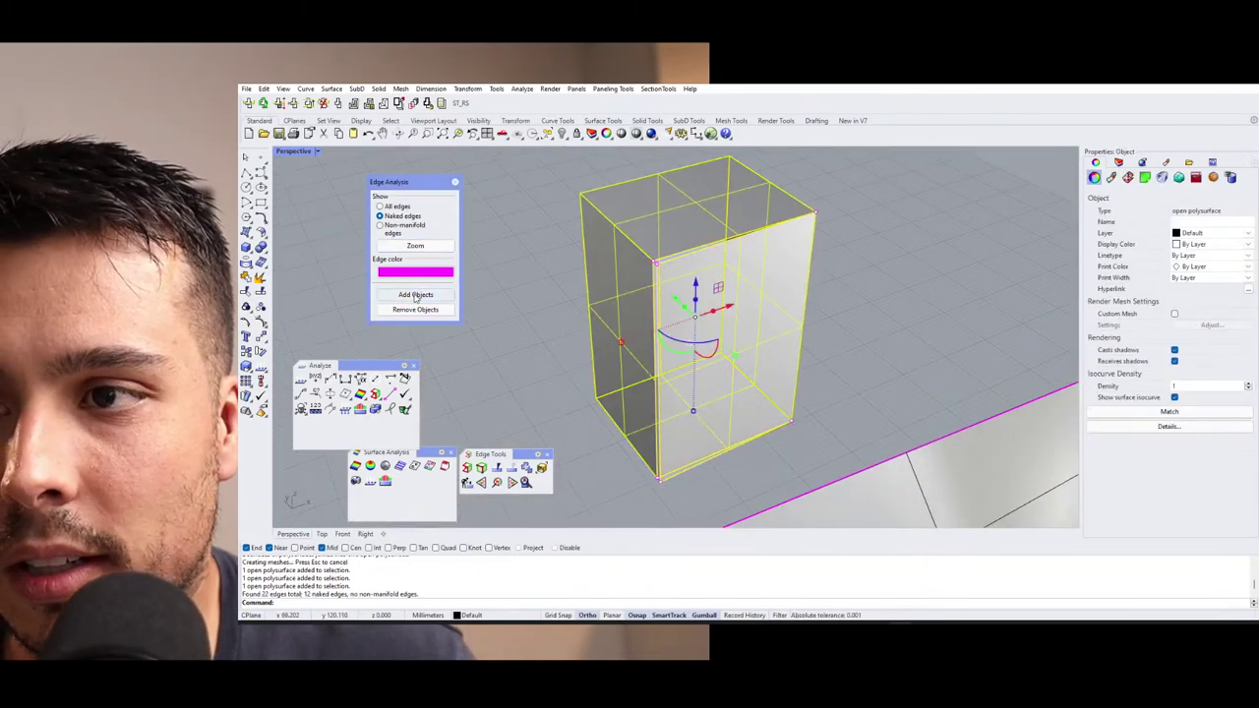
{"action": "key", "text": "Escape"}
{"action": "right_click_drag", "start_coordinate": [620, 243], "coordinate": [679, 339]}
{"action": "left_click", "coordinate": [652, 316]}
{"action": "key", "text": "Escape"}
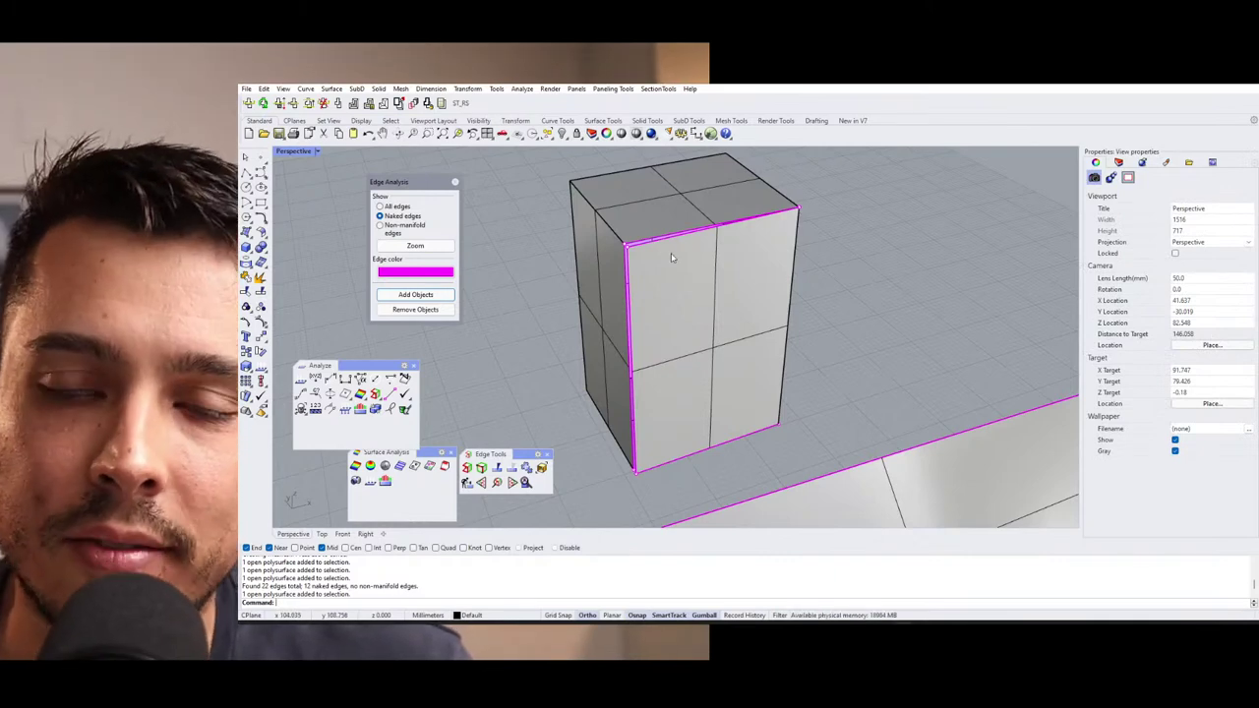
Inspect the highlighted naked edges around the box's gap and check its object type in the properties.
{"action": "scroll", "coordinate": [599, 284], "scroll_direction": "down", "scroll_amount": 3}
{"action": "scroll", "coordinate": [678, 290], "scroll_direction": "up", "scroll_amount": 1}
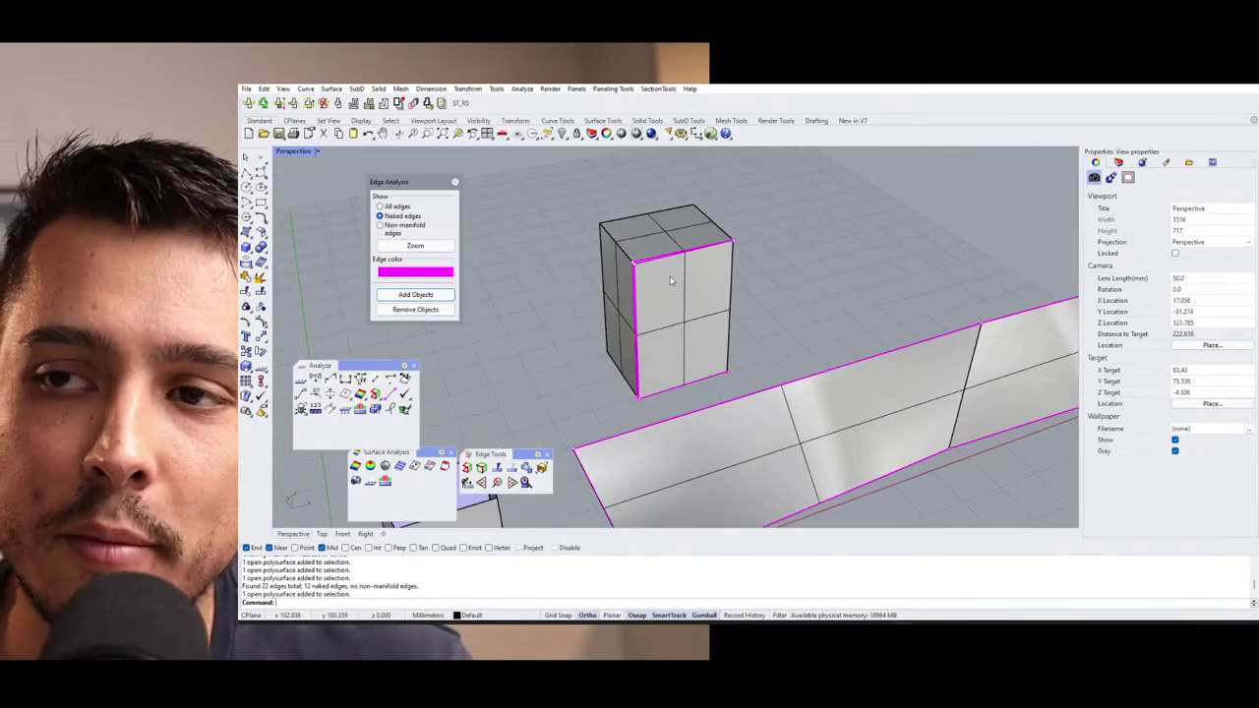
{"action": "scroll", "coordinate": [695, 292], "scroll_direction": "up", "scroll_amount": 5}
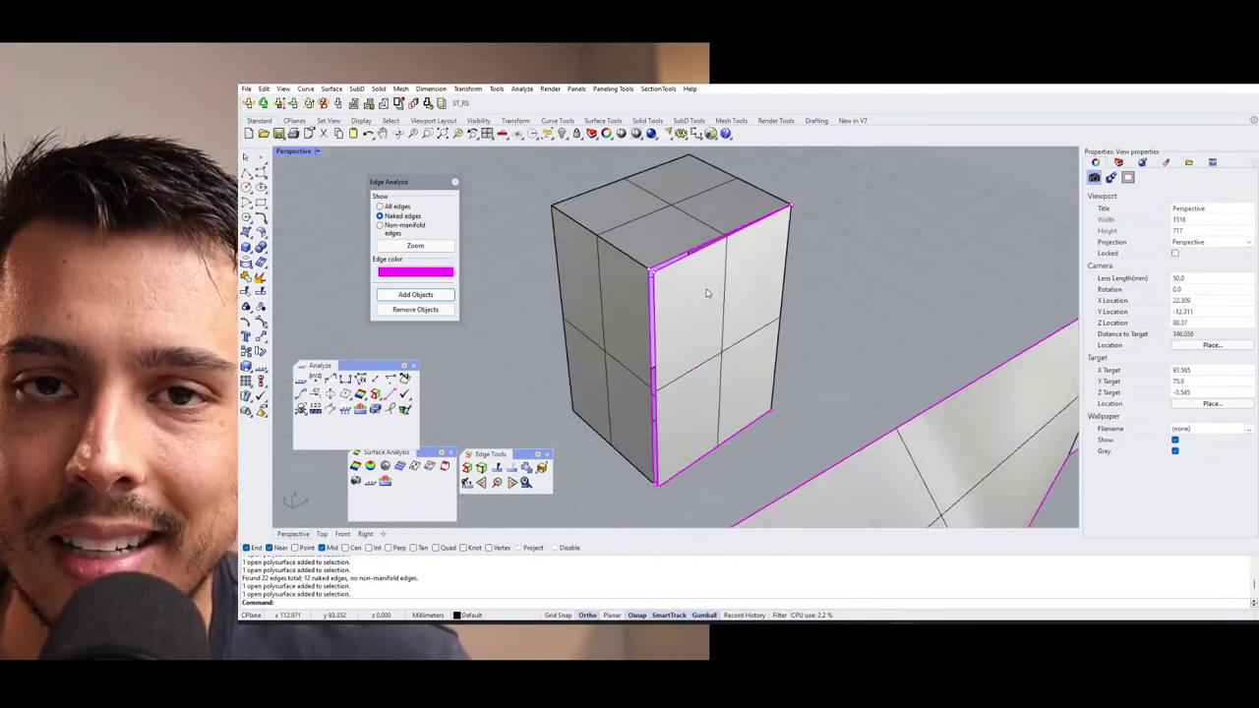
{"action": "left_click", "coordinate": [679, 288]}
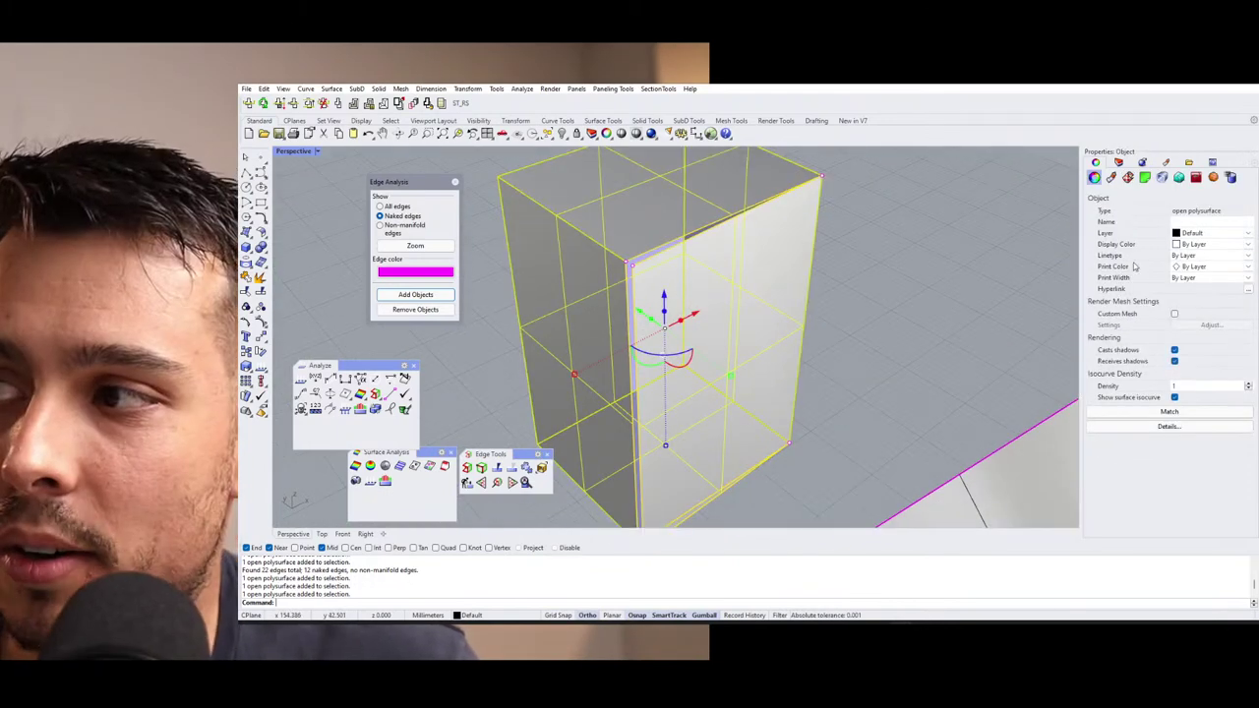
{"action": "left_click", "coordinate": [829, 276]}
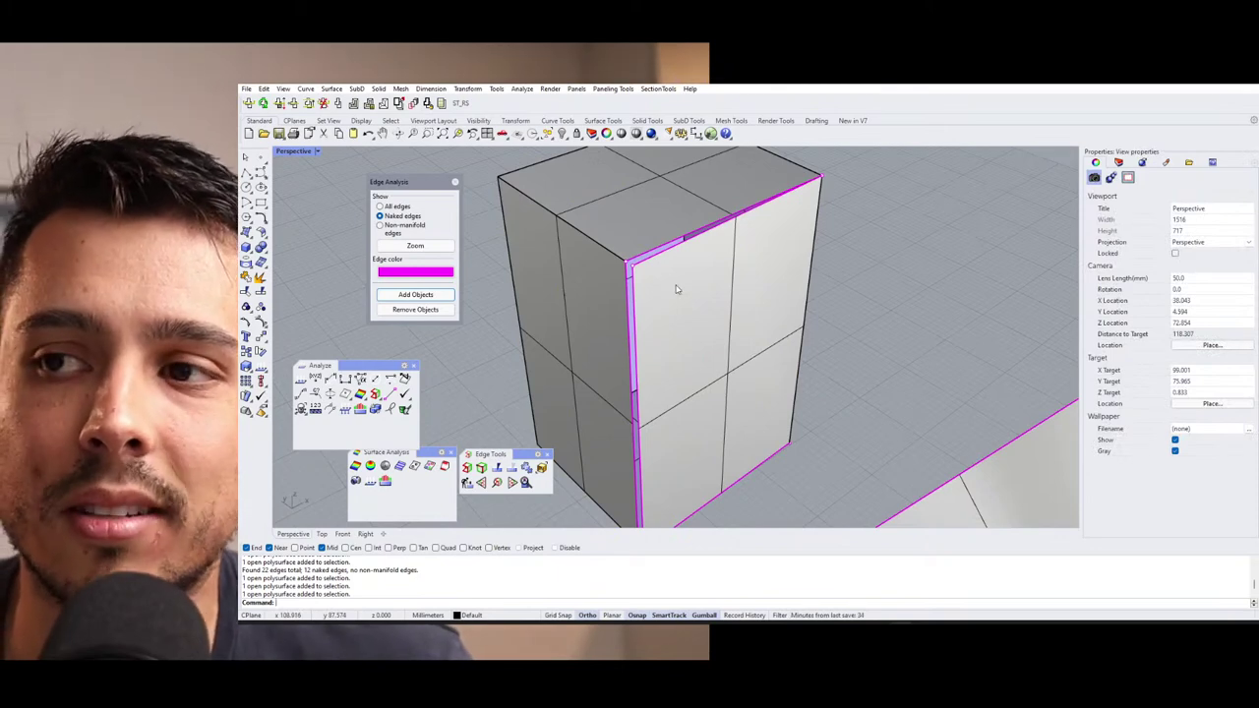
{"action": "left_click", "coordinate": [690, 279]}
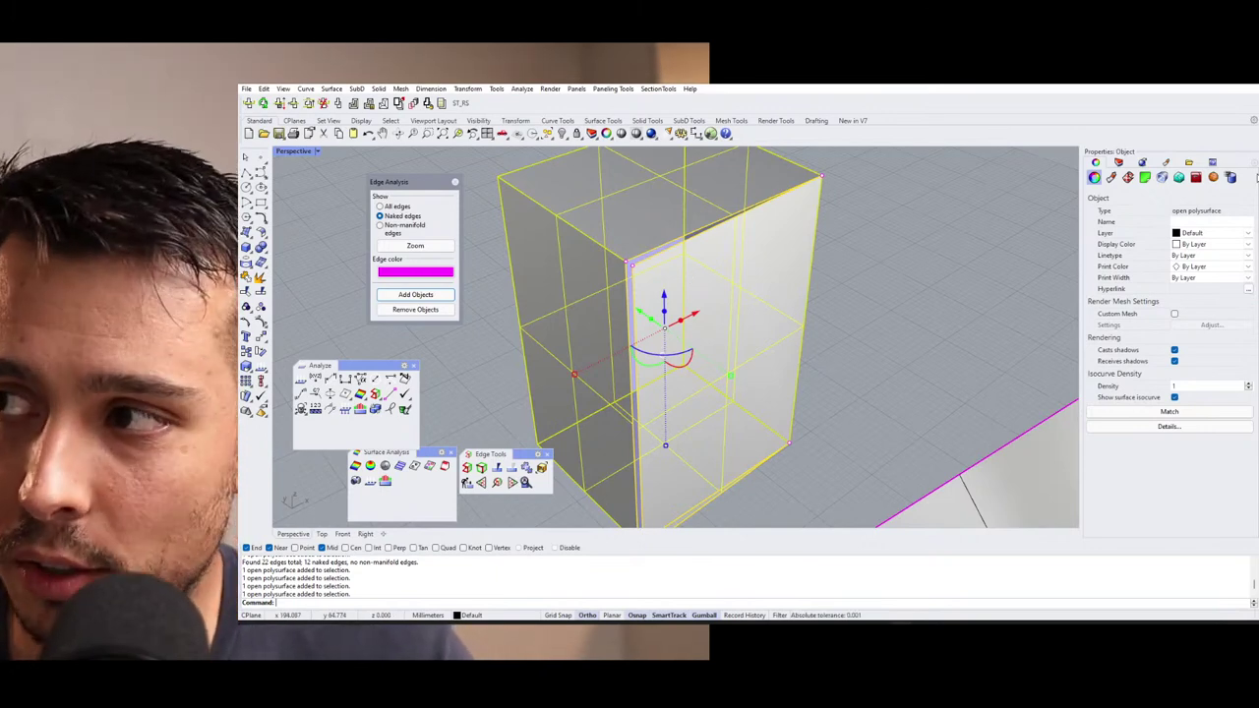
{"action": "key", "text": "Escape"}
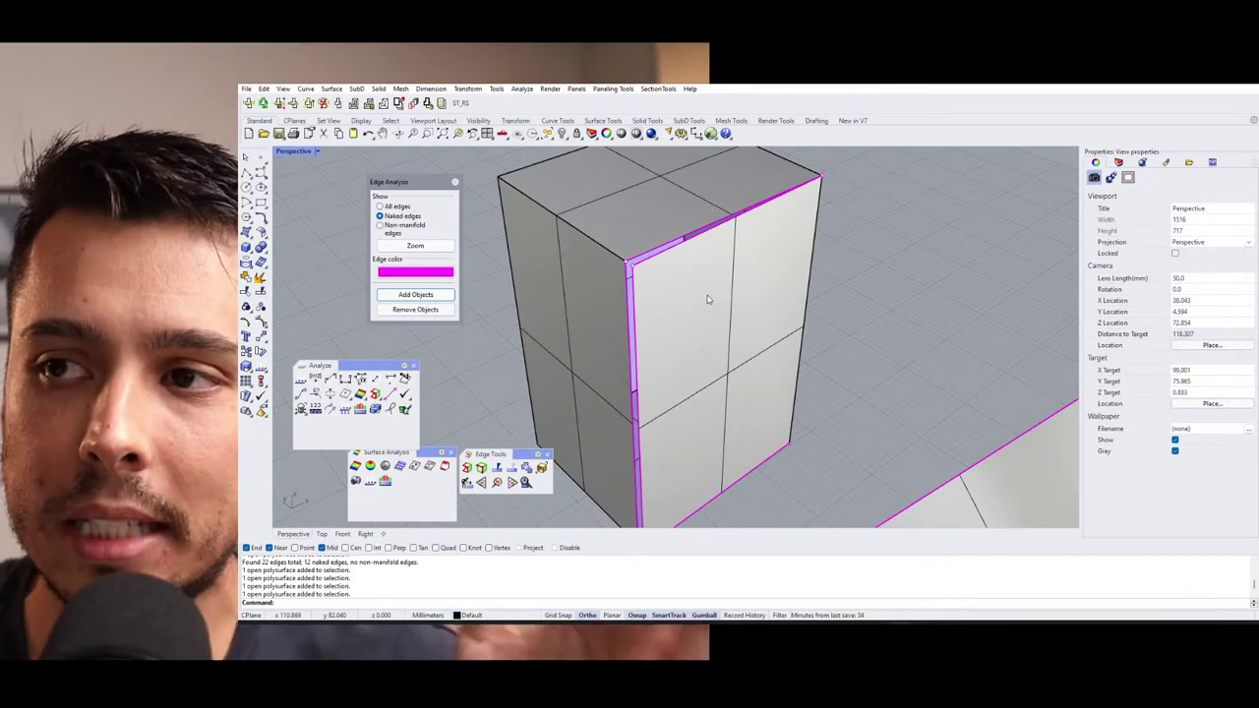
Check the object type of the box with the gap in the properties and clear the selection.
{"action": "left_click", "coordinate": [708, 300]}
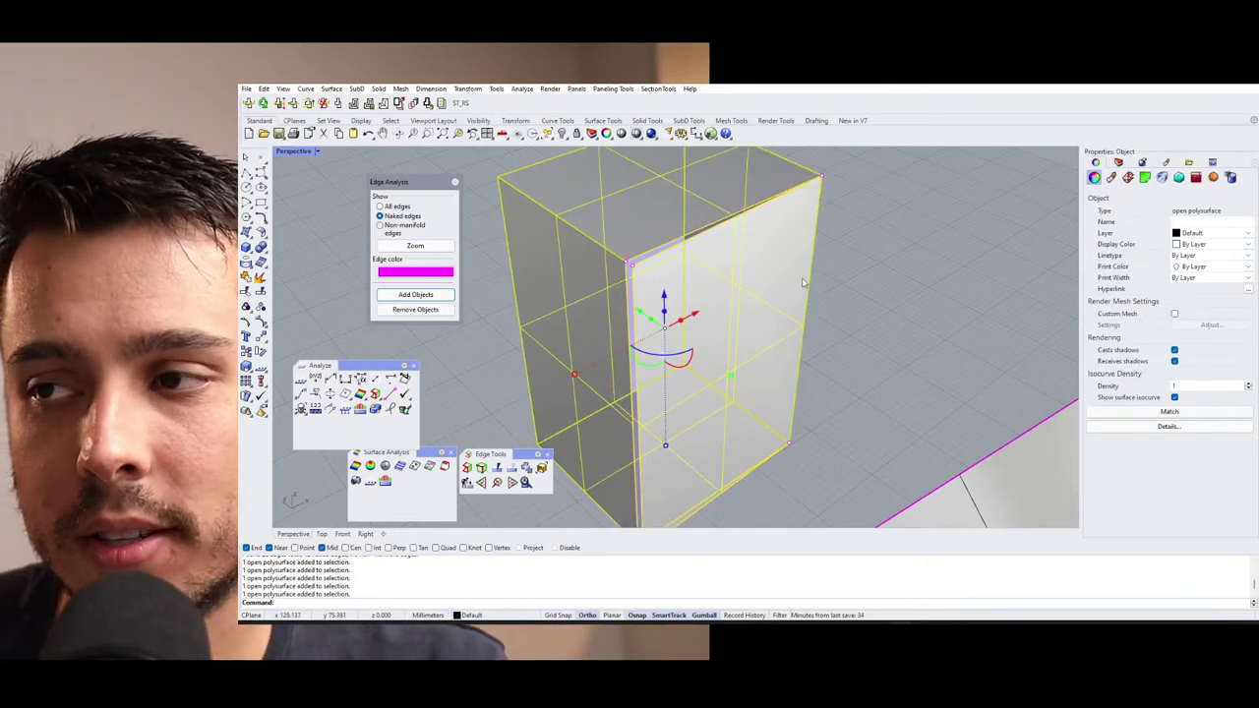
{"action": "left_click", "coordinate": [850, 289]}
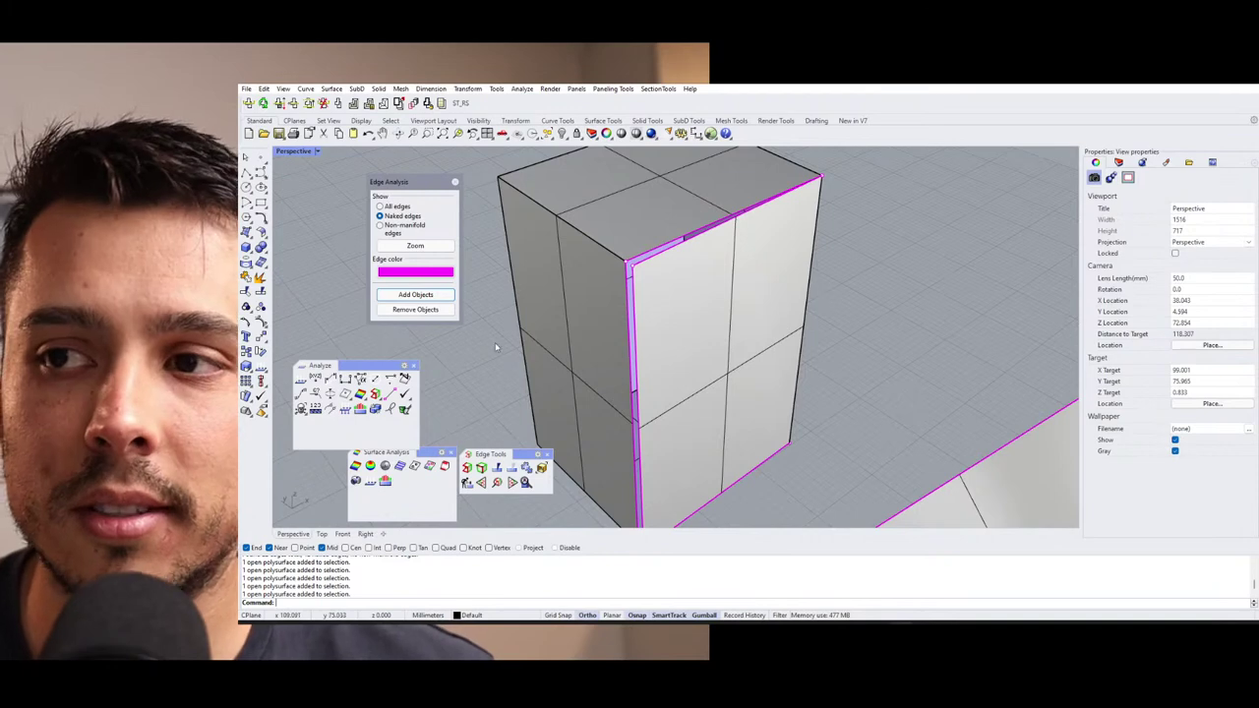
{"action": "left_click", "coordinate": [263, 258]}
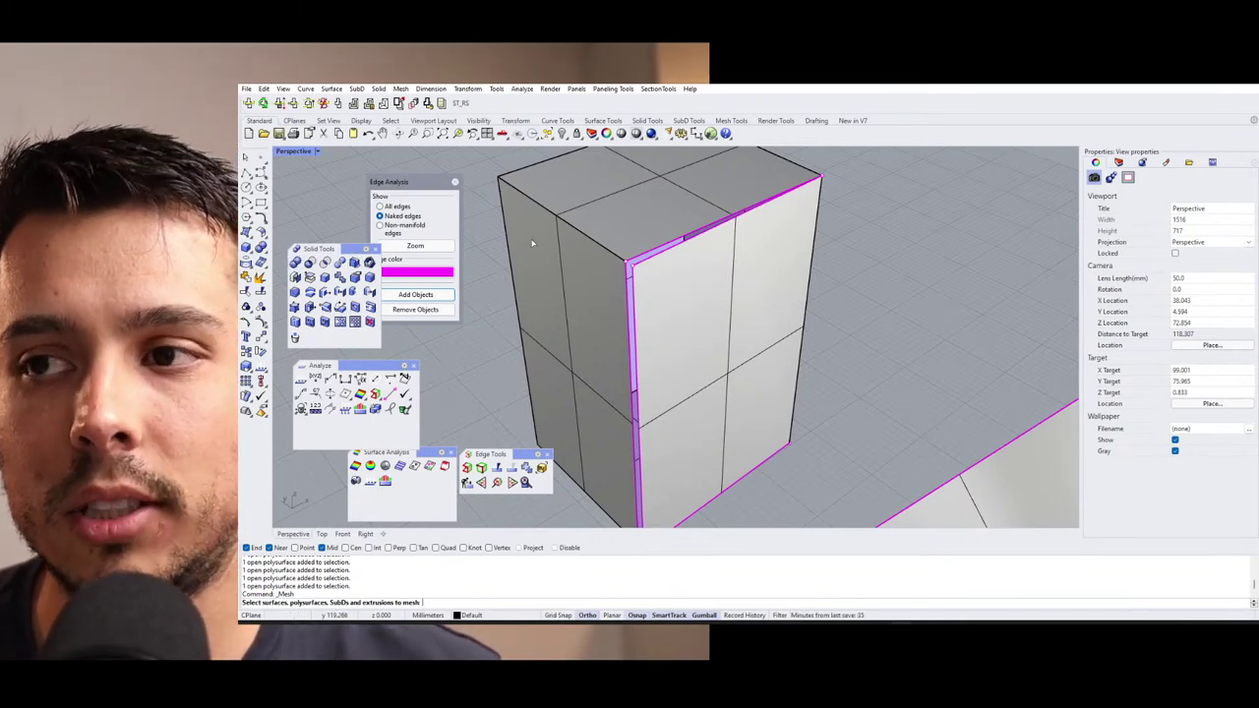
{"action": "left_click", "coordinate": [705, 202]}
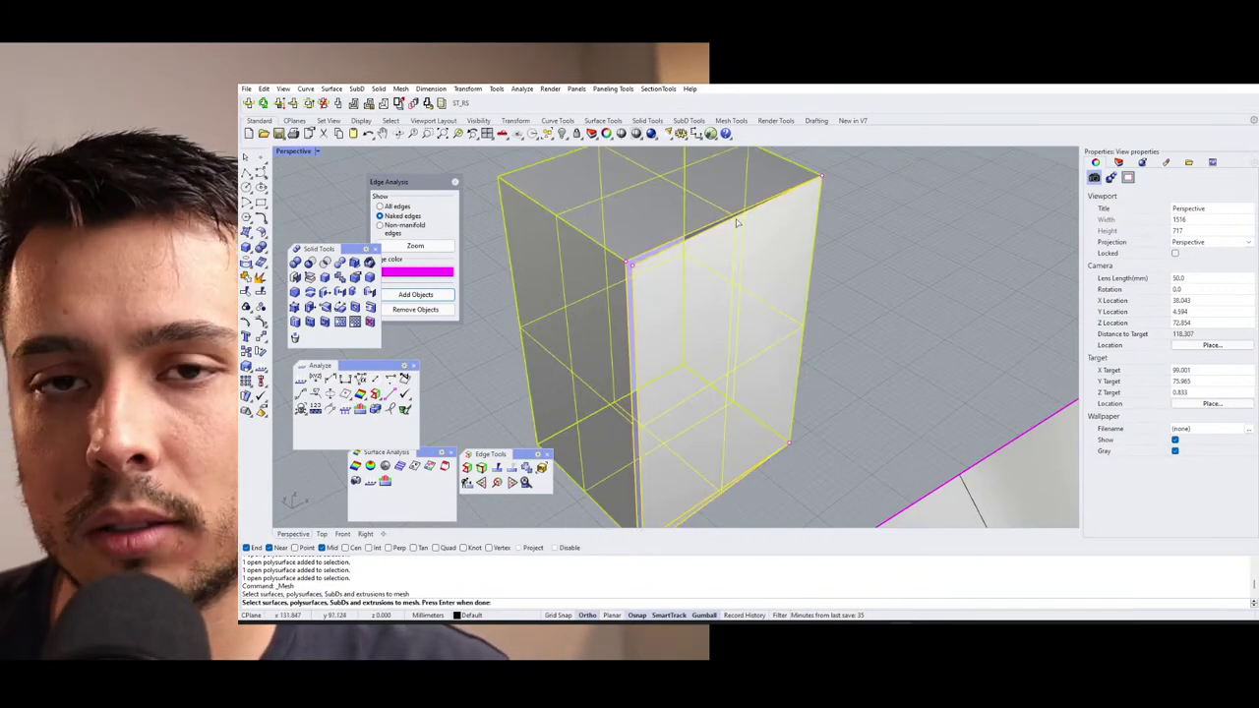
{"action": "key", "text": "Return"}
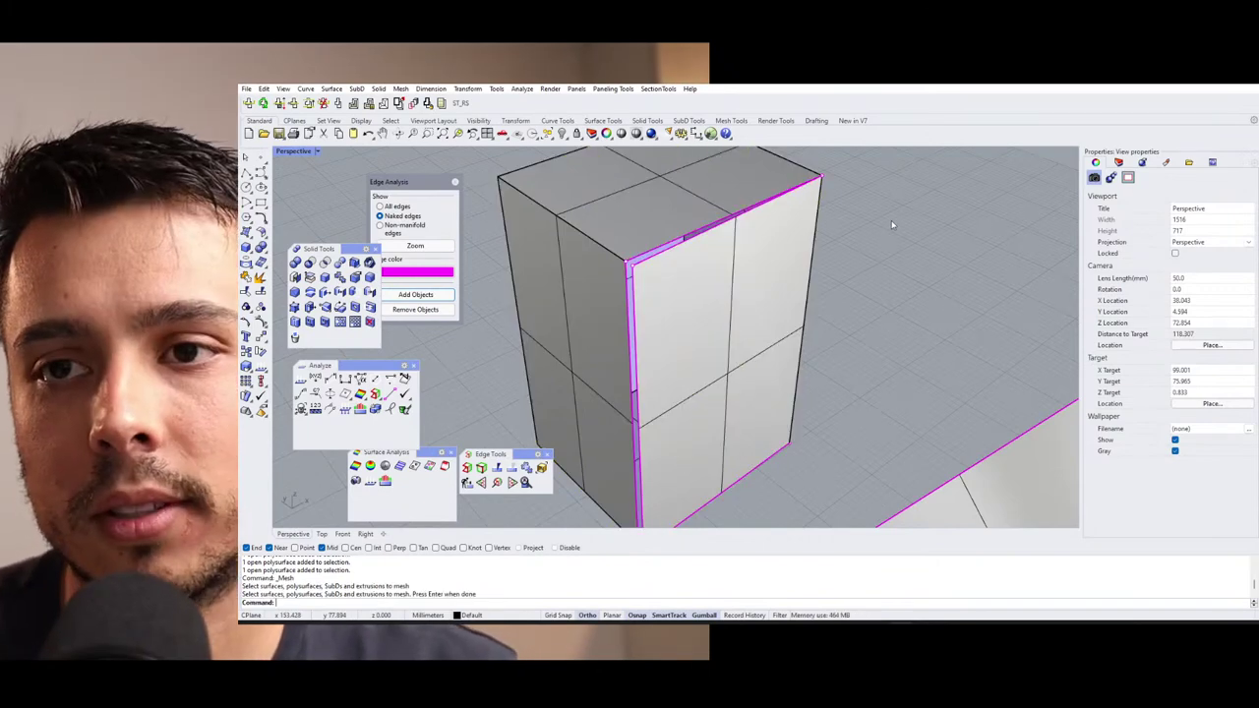
Close the floating Solid Tools, Analyze and Surface Analysis toolbars.
{"action": "left_click", "coordinate": [373, 248]}
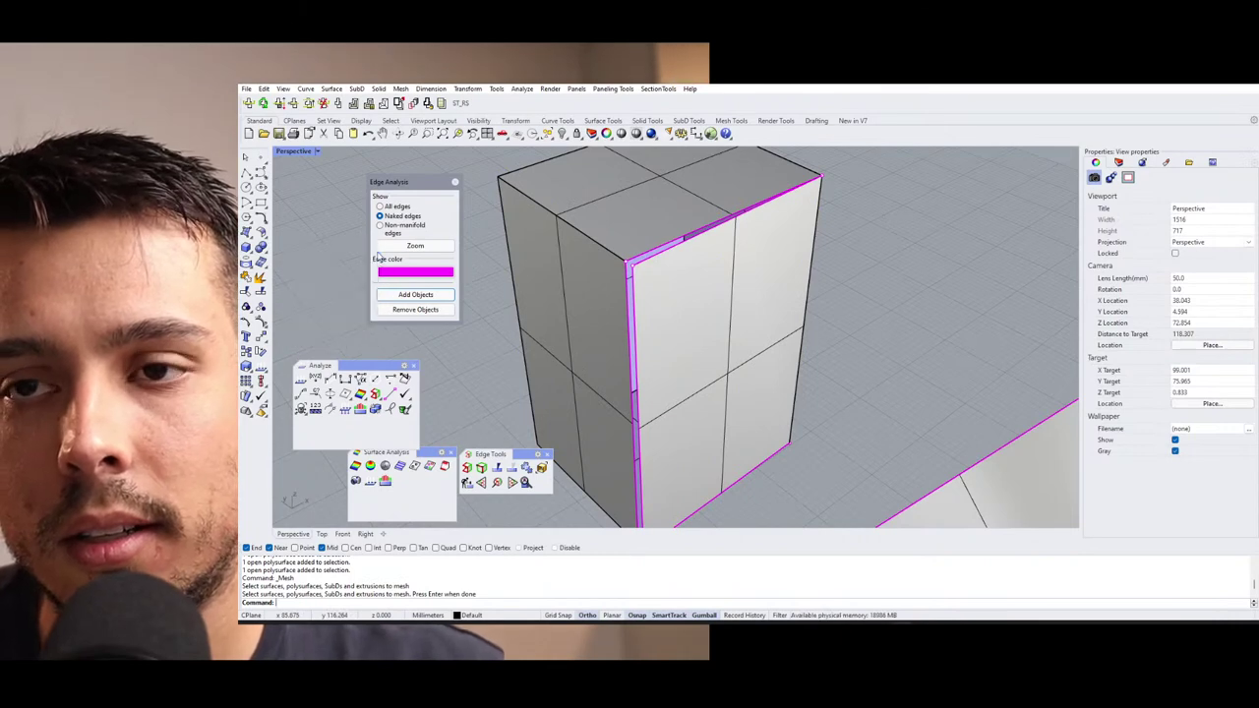
{"action": "left_click", "coordinate": [413, 365]}
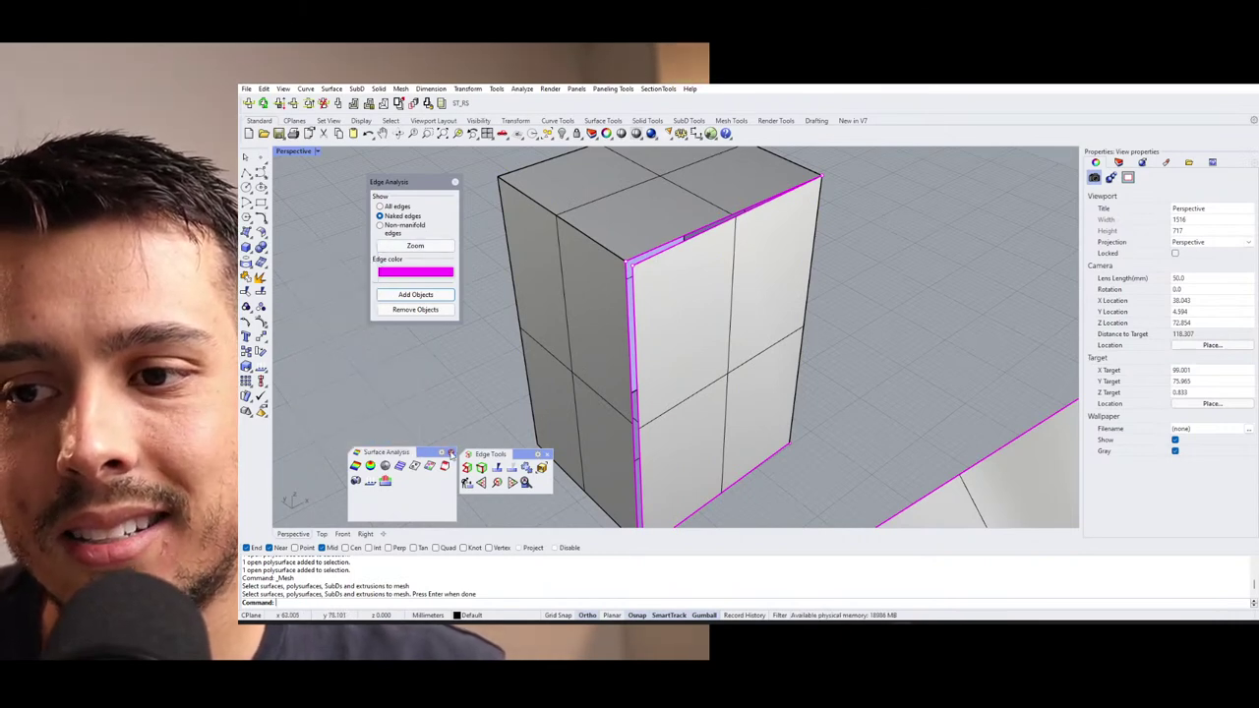
{"action": "left_click", "coordinate": [450, 452]}
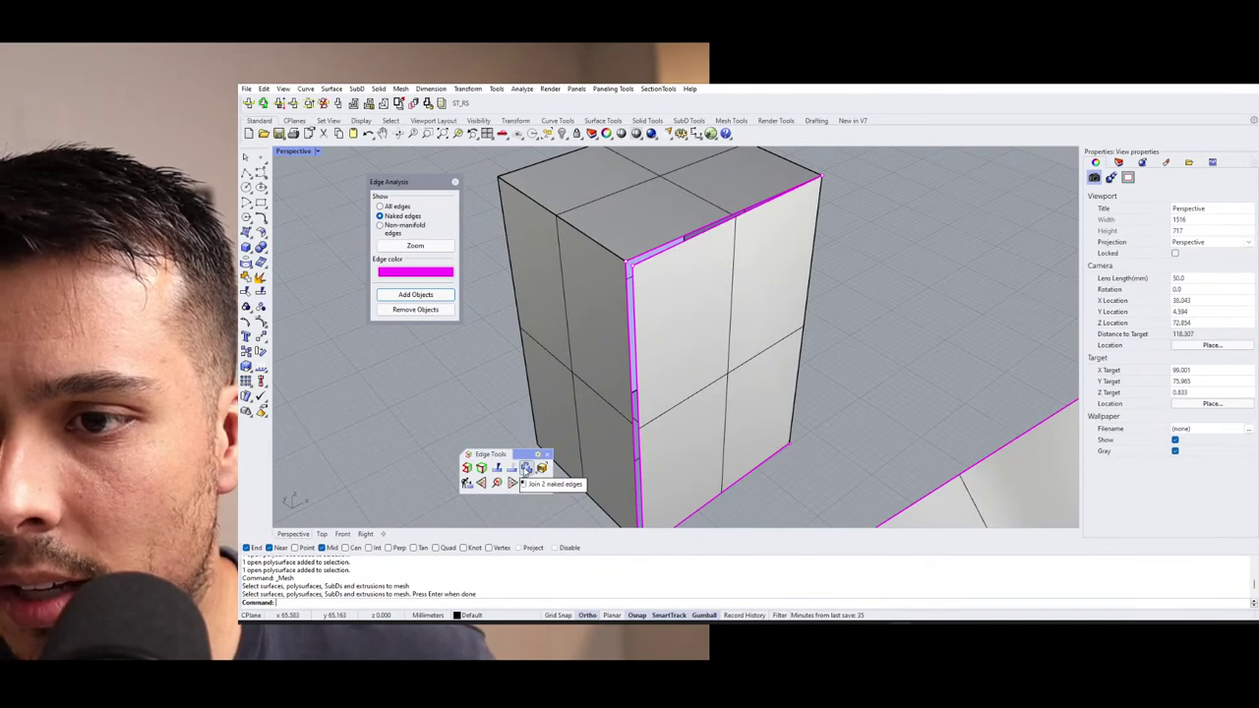
Join the two naked edges along the gap at the top of the box's front face, accepting the larger tolerance.
{"action": "left_click", "coordinate": [525, 468]}
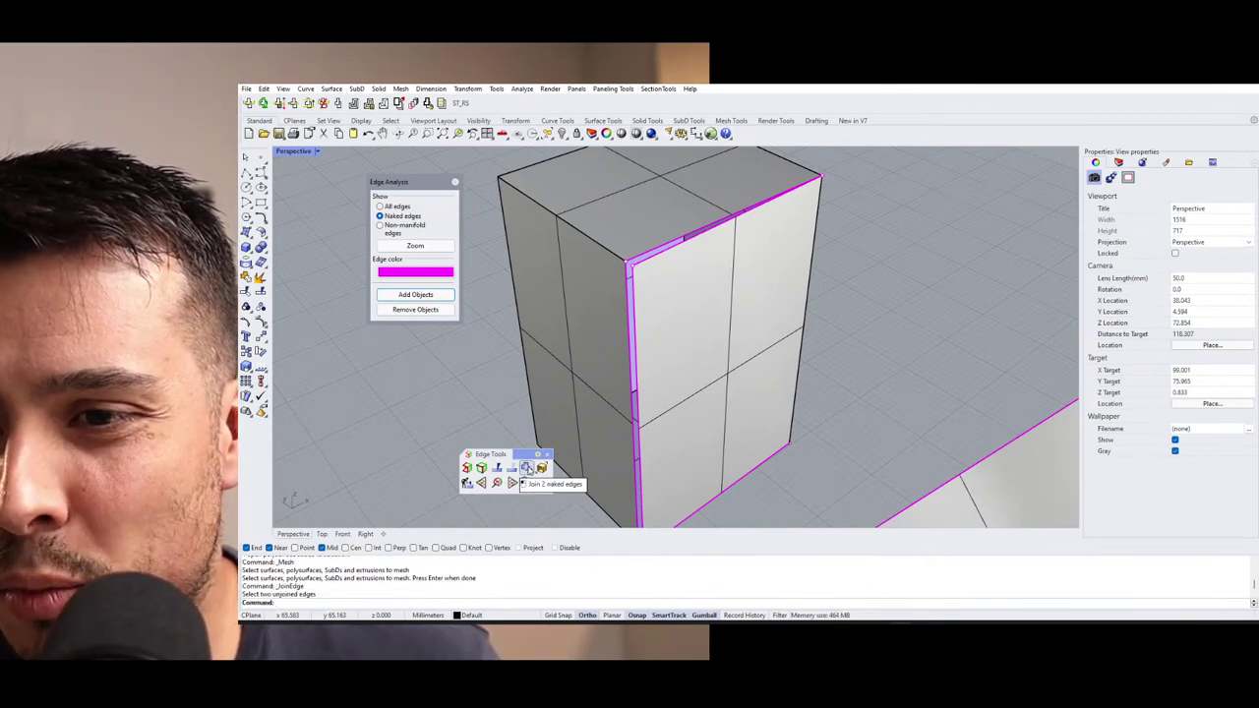
{"action": "left_click", "coordinate": [525, 468]}
{"action": "left_click", "coordinate": [653, 261]}
{"action": "left_click", "coordinate": [651, 260]}
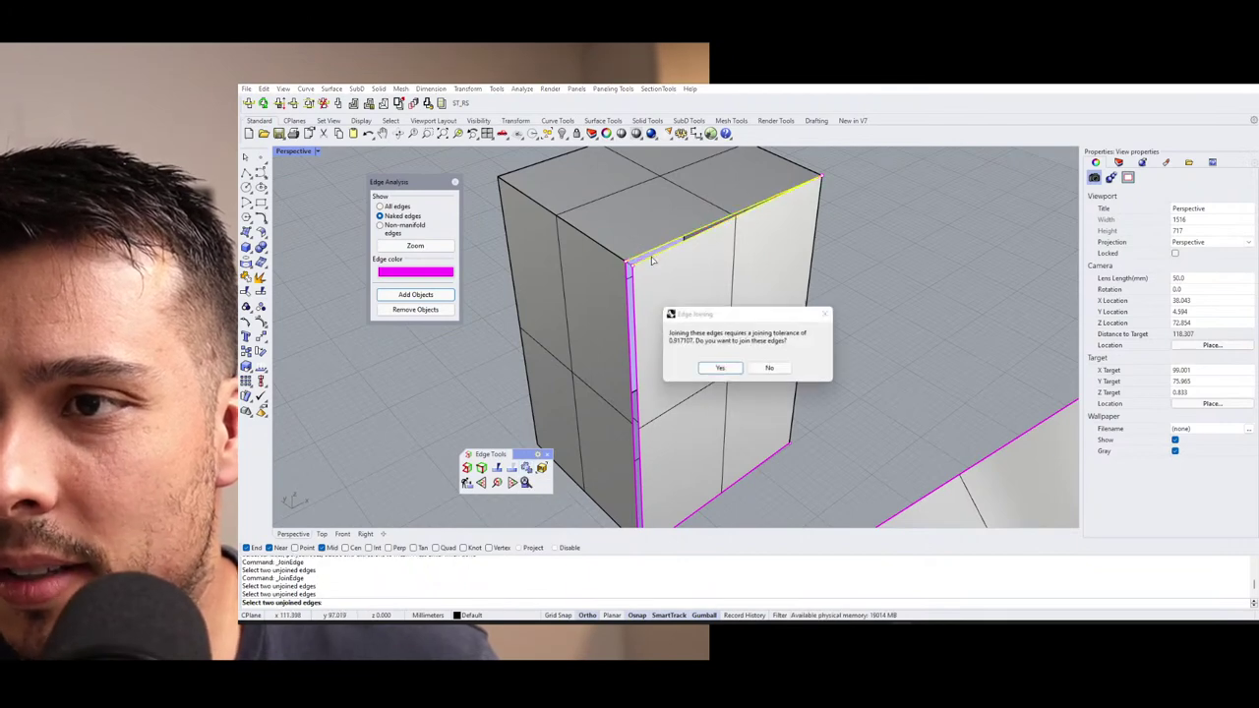
{"action": "key", "text": "Return"}
Join the two vertical naked edges at the box's open front corner with JoinEdge and clear the selection.
{"action": "scroll", "coordinate": [629, 270], "scroll_direction": "up", "scroll_amount": 4}
{"action": "key", "text": "Return"}
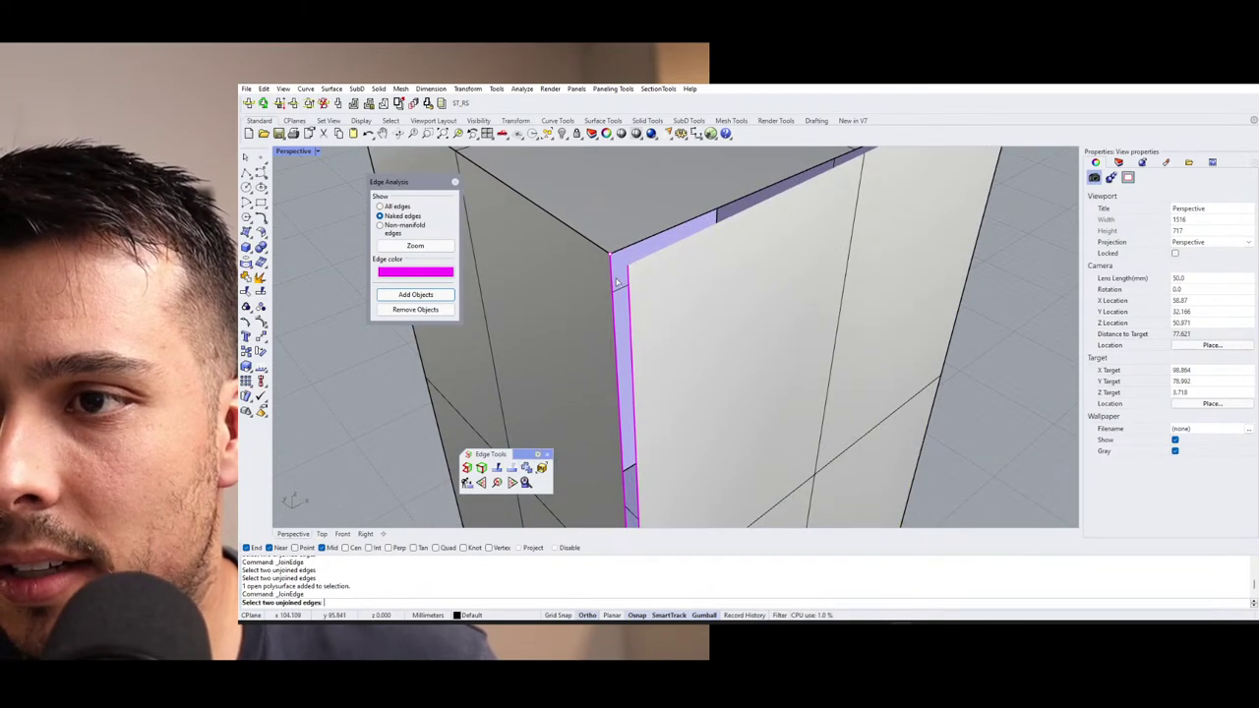
{"action": "key", "text": "Escape"}
{"action": "scroll", "coordinate": [629, 278], "scroll_direction": "down", "scroll_amount": 4}
{"action": "left_click", "coordinate": [650, 287]}
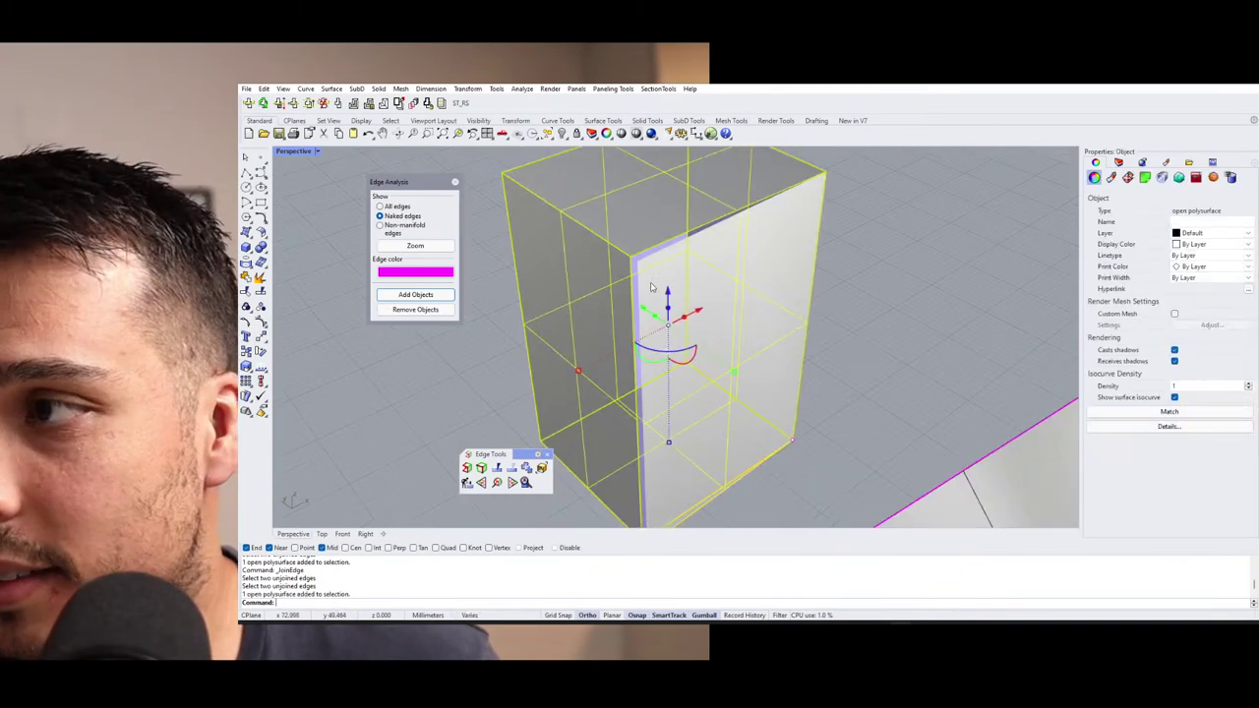
{"action": "key", "text": "Escape"}
Join the remaining two naked edges along the bottom of the box's front face with JoinEdge.
{"action": "right_click_drag", "start_coordinate": [650, 287], "coordinate": [705, 408]}
{"action": "scroll", "coordinate": [706, 407], "scroll_direction": "up", "scroll_amount": 5}
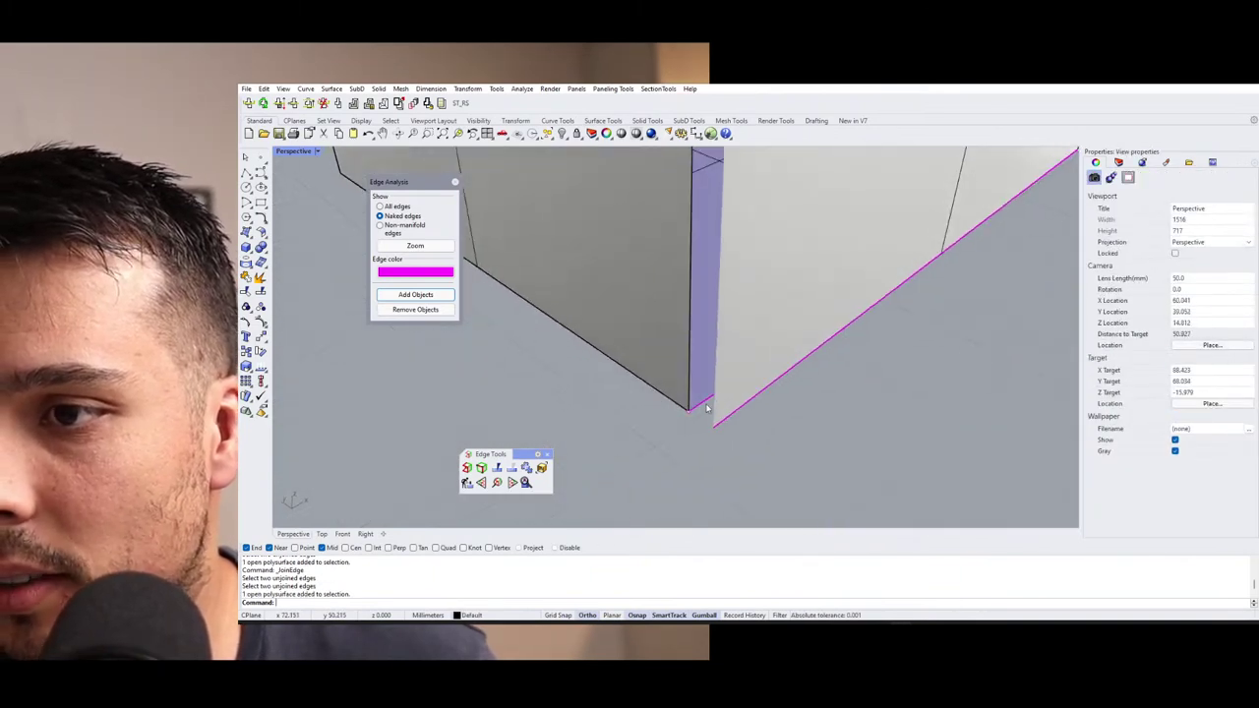
{"action": "key", "text": "Return"}
{"action": "left_click", "coordinate": [705, 405]}
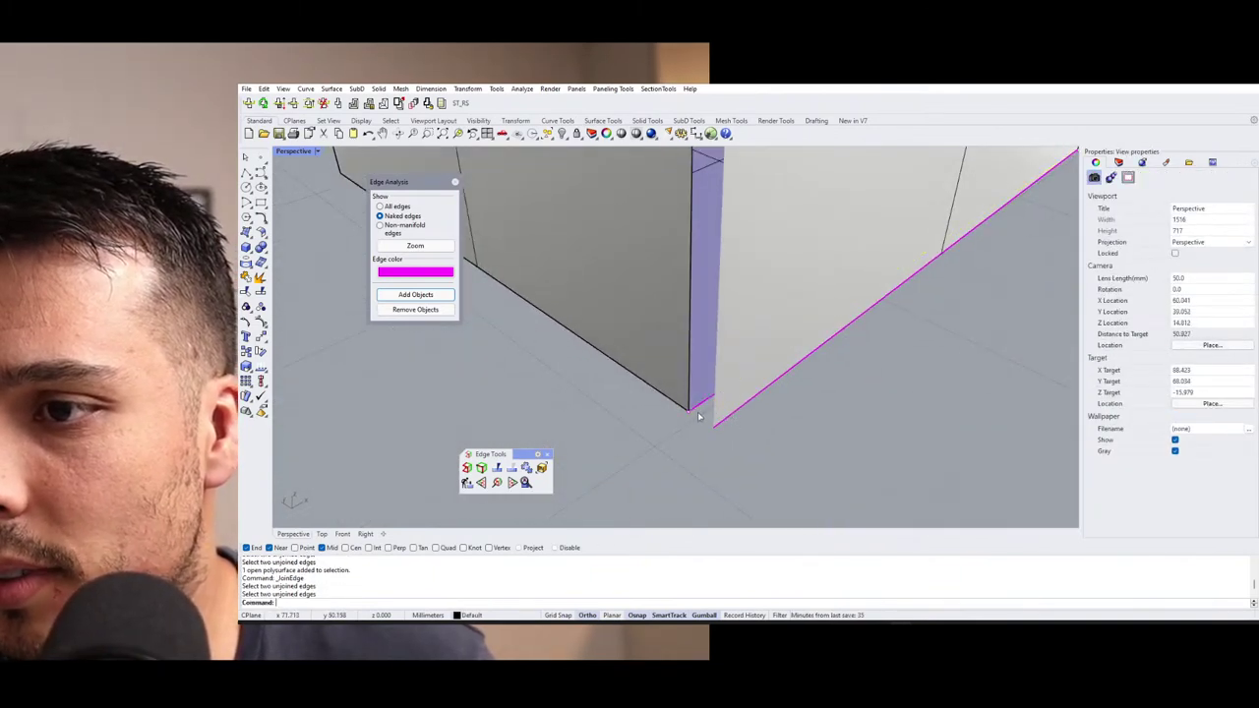
{"action": "left_click", "coordinate": [730, 417]}
{"action": "key", "text": "Return"}
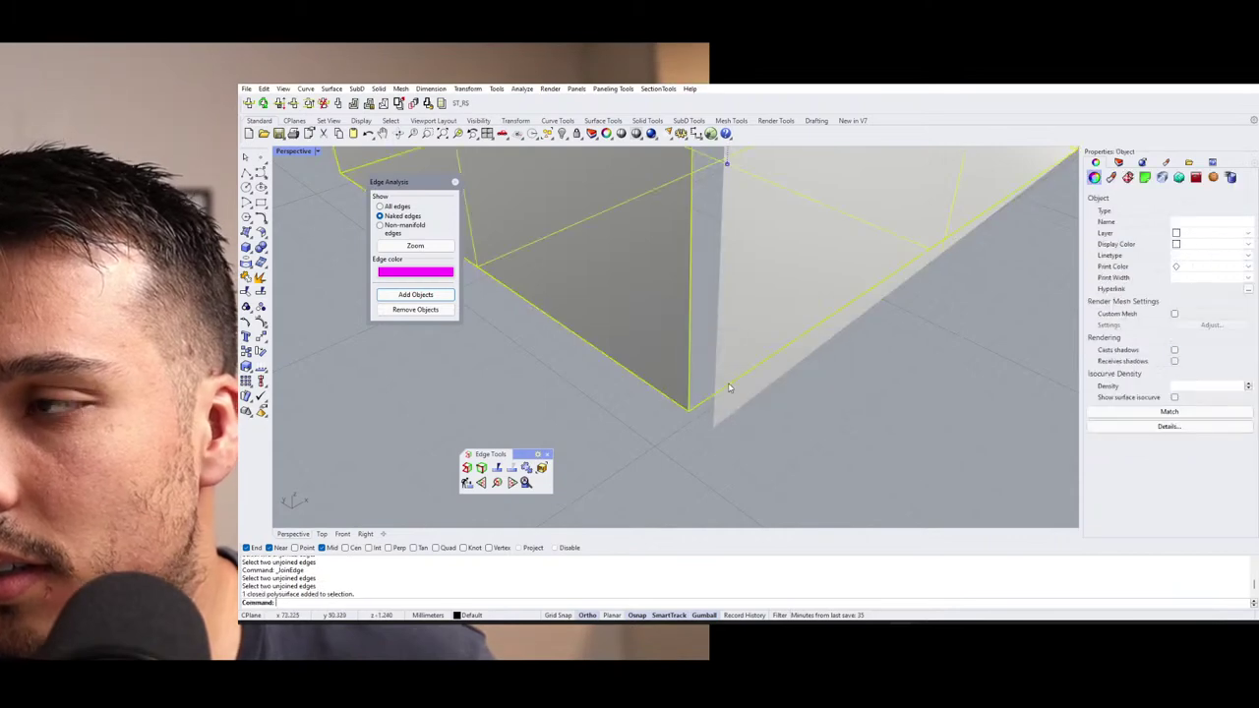
{"action": "key", "text": "Escape"}
Examine the visible gap along the box's joined edges from several angles and check its object type in the properties.
{"action": "scroll", "coordinate": [727, 382], "scroll_direction": "down", "scroll_amount": 3}
{"action": "scroll", "coordinate": [727, 383], "scroll_direction": "down", "scroll_amount": 3}
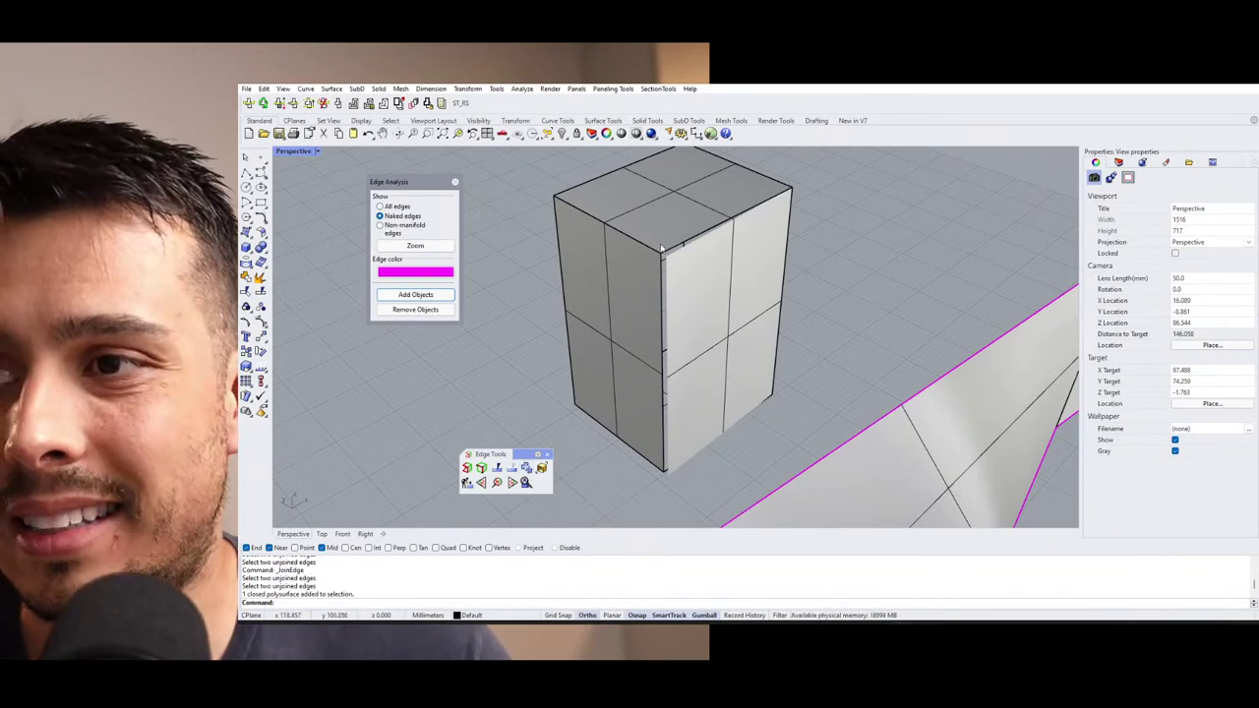
{"action": "scroll", "coordinate": [770, 323], "scroll_direction": "up", "scroll_amount": 5}
{"action": "right_click_drag", "start_coordinate": [770, 323], "coordinate": [747, 281]}
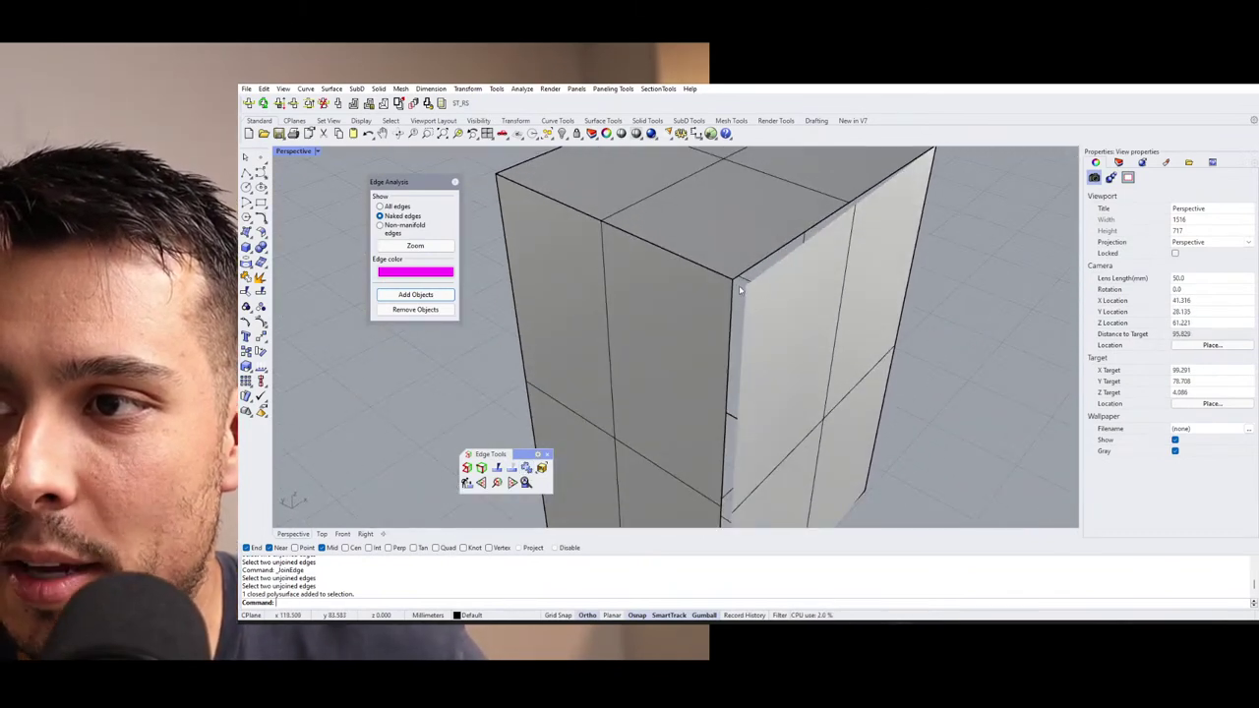
{"action": "right_click_drag", "start_coordinate": [739, 289], "coordinate": [643, 365]}
{"action": "left_click", "coordinate": [643, 365]}
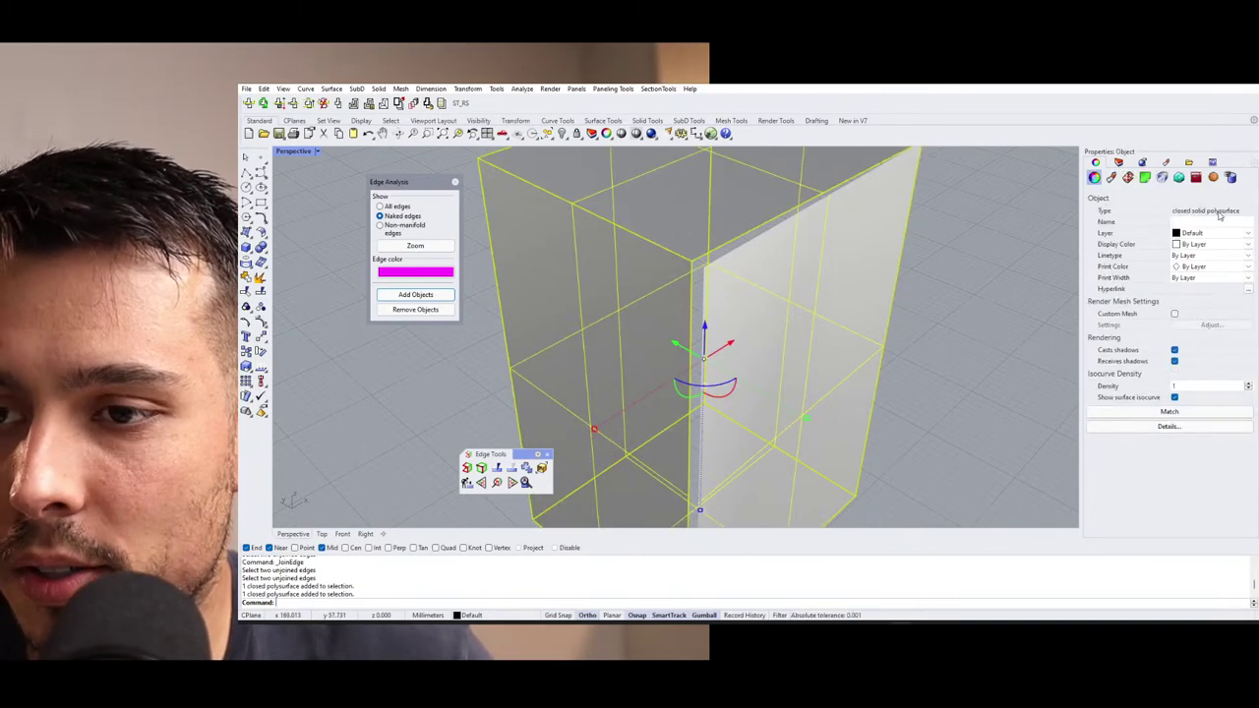
{"action": "scroll", "coordinate": [573, 336], "scroll_direction": "down", "scroll_amount": 3}
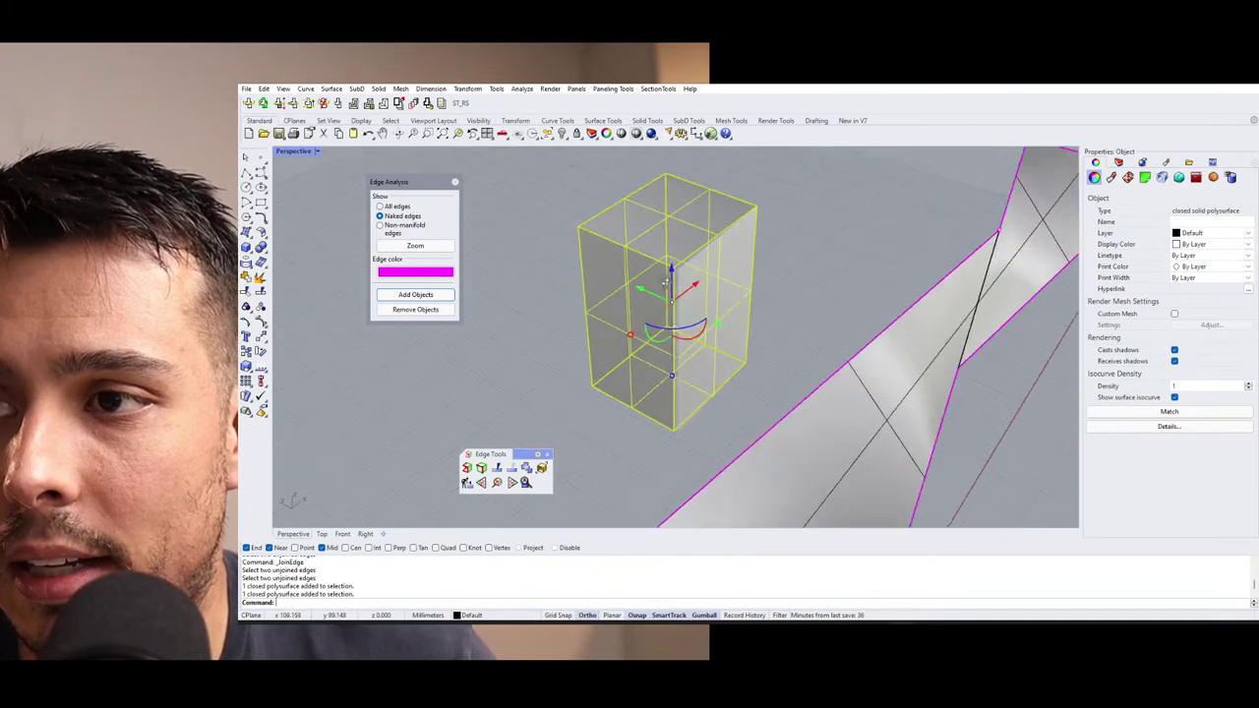
{"action": "scroll", "coordinate": [710, 309], "scroll_direction": "up", "scroll_amount": 3}
{"action": "right_click_drag", "start_coordinate": [710, 309], "coordinate": [740, 303]}
{"action": "key", "text": "Escape"}
{"action": "right_click_drag", "start_coordinate": [753, 309], "coordinate": [711, 307]}
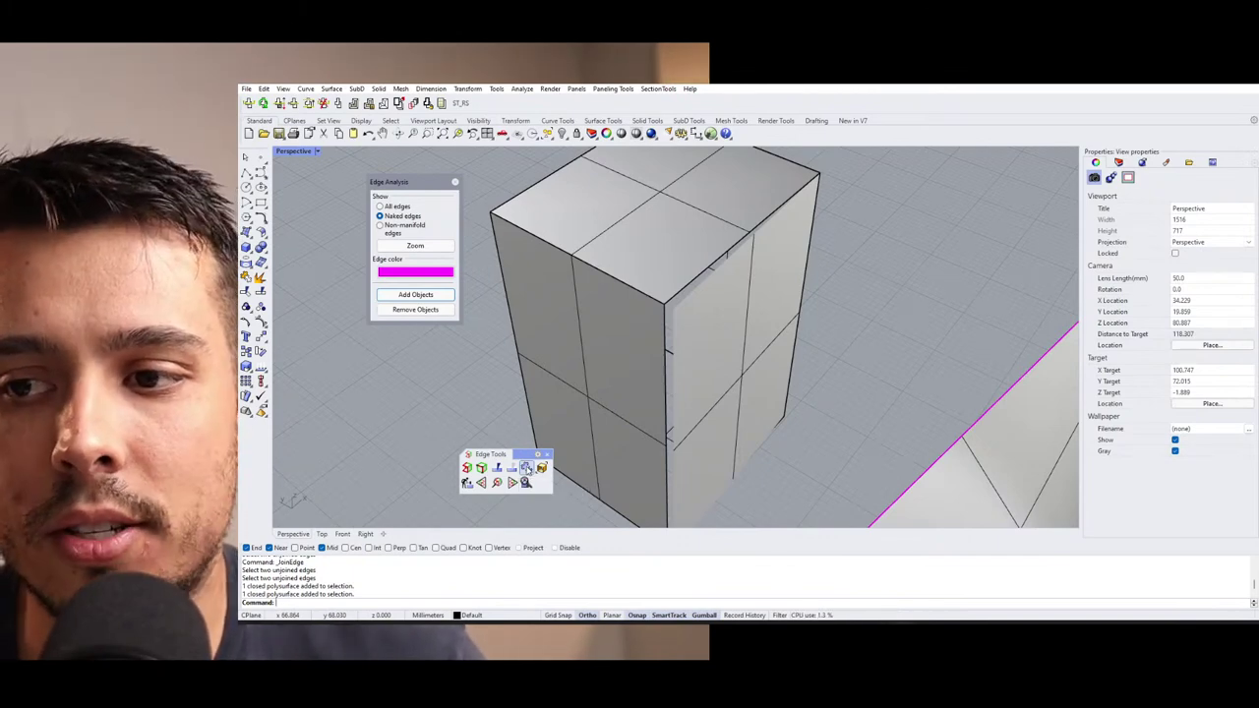
{"action": "left_click", "coordinate": [691, 313]}
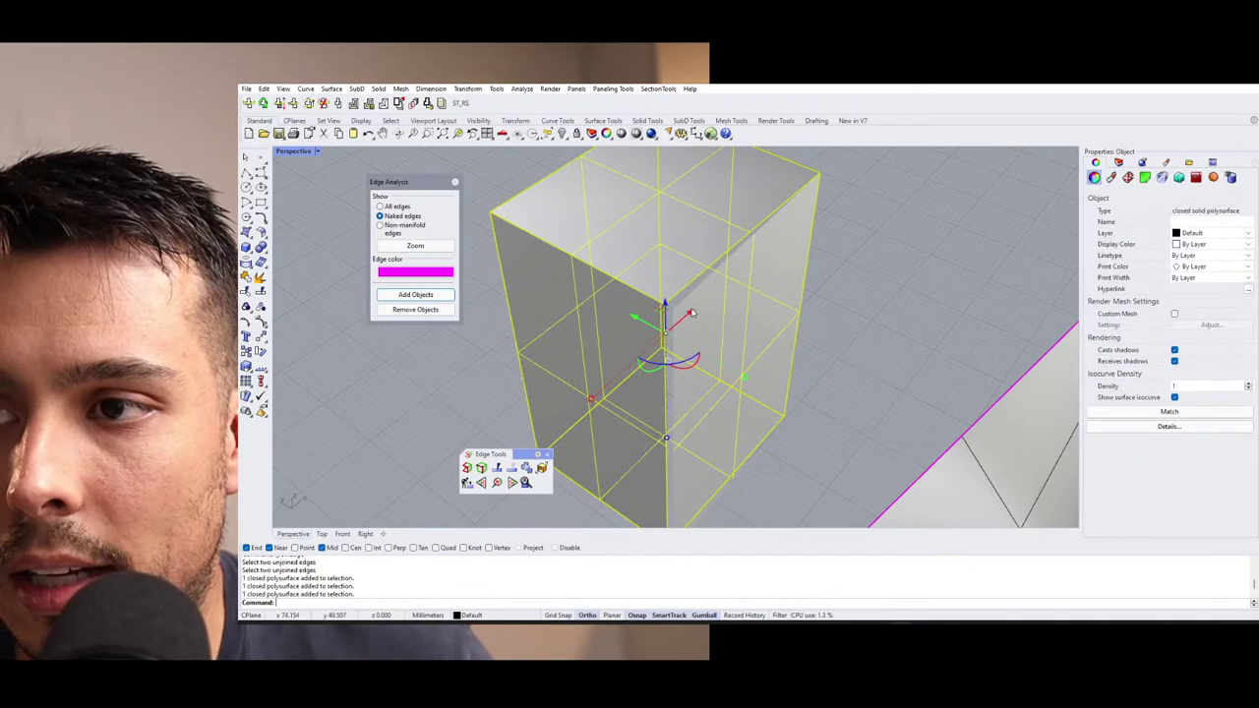
{"action": "key", "text": "Escape"}
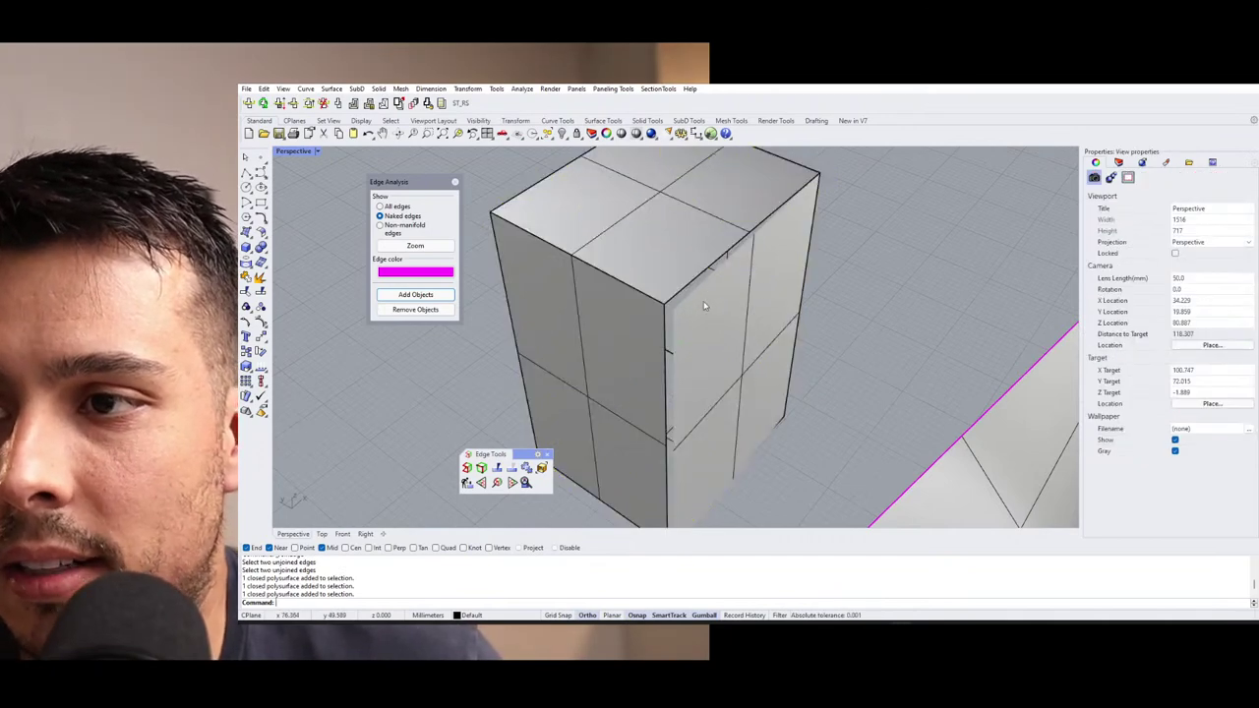
{"action": "left_click", "coordinate": [685, 293]}
{"action": "key", "text": "Escape"}
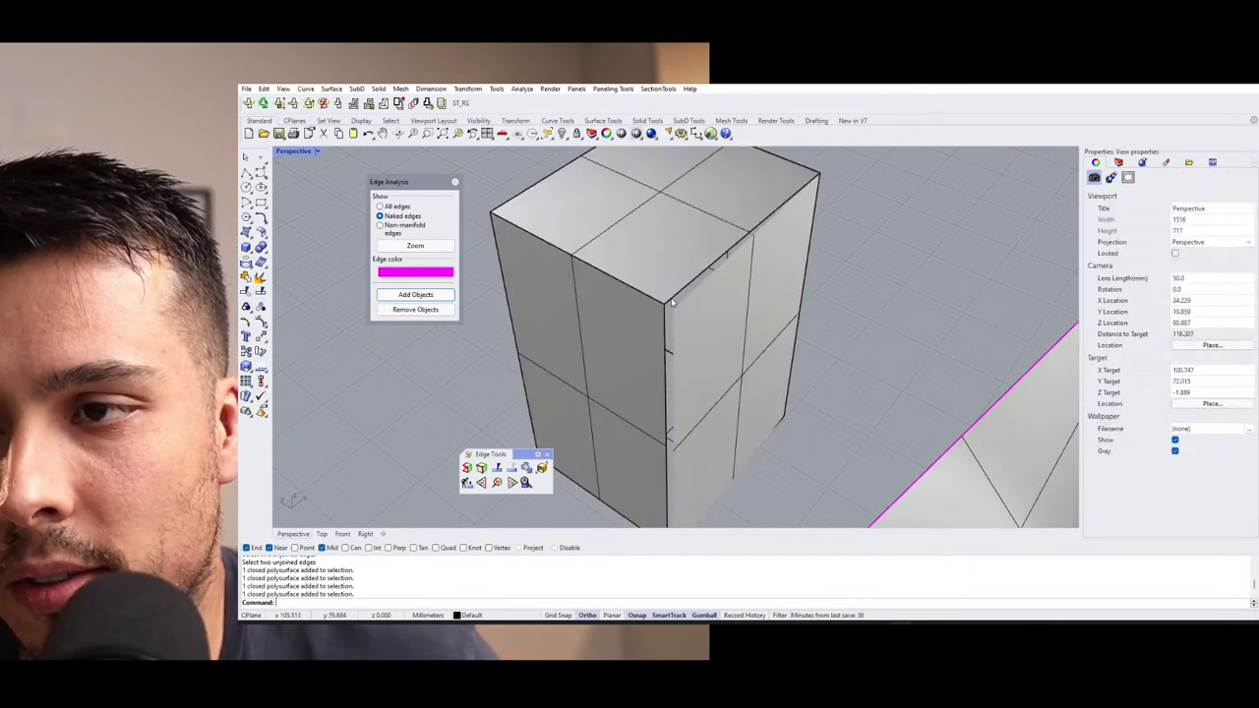
{"action": "left_click", "coordinate": [695, 313]}
{"action": "mouse_move", "coordinate": [696, 313]}
{"action": "right_mouse_down"}
{"action": "mouse_move", "coordinate": [856, 264]}
{"action": "mouse_move", "coordinate": [806, 266]}
{"action": "mouse_move", "coordinate": [686, 313]}
{"action": "mouse_move", "coordinate": [749, 305]}
{"action": "mouse_move", "coordinate": [717, 304]}
{"action": "mouse_move", "coordinate": [753, 260]}
{"action": "mouse_move", "coordinate": [762, 285]}
{"action": "mouse_move", "coordinate": [705, 305]}
{"action": "right_mouse_up"}
{"action": "key", "text": "Escape"}
Explode the box into its separate surfaces.
{"action": "left_click", "coordinate": [717, 304]}
{"action": "middle_click", "coordinate": [717, 304]}
{"action": "left_click", "coordinate": [731, 313]}
Rebuild the box's slightly rotated front face with 100 by 100 points at degree 3 in U and V.
{"action": "left_click", "coordinate": [713, 324]}
{"action": "left_click", "coordinate": [643, 305]}
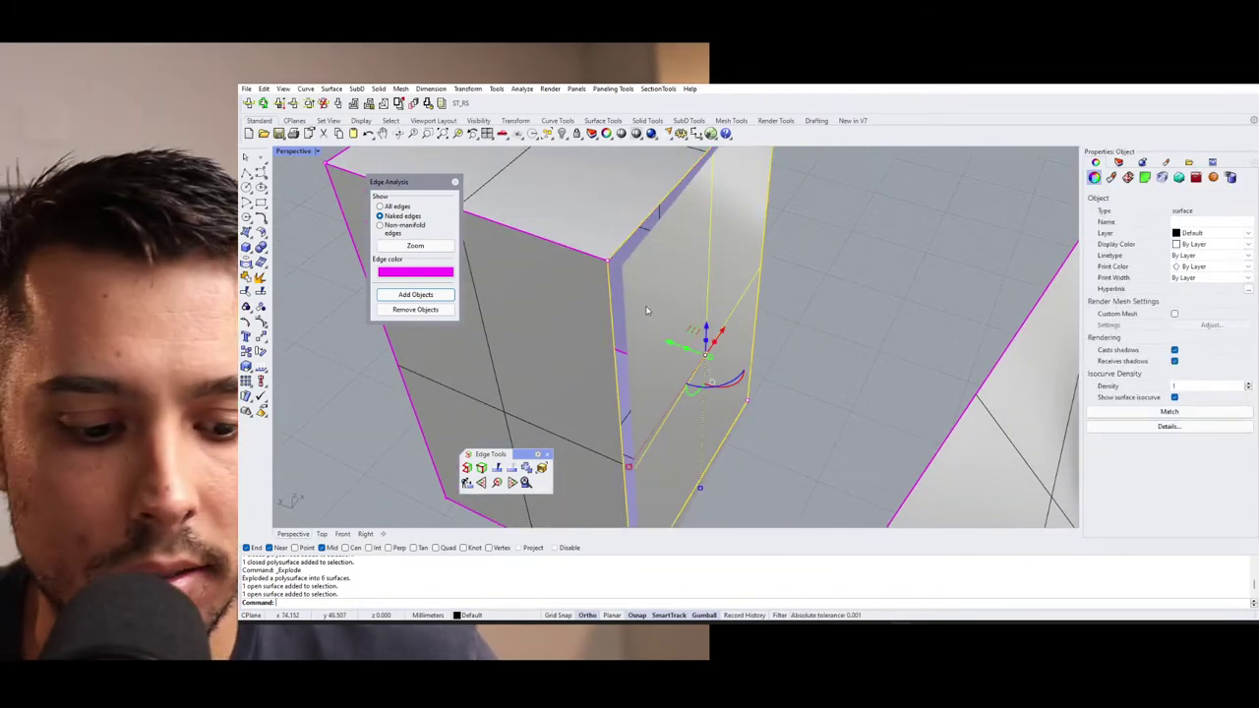
{"action": "type", "text": "Rebuild"}
{"action": "key", "text": "Return"}
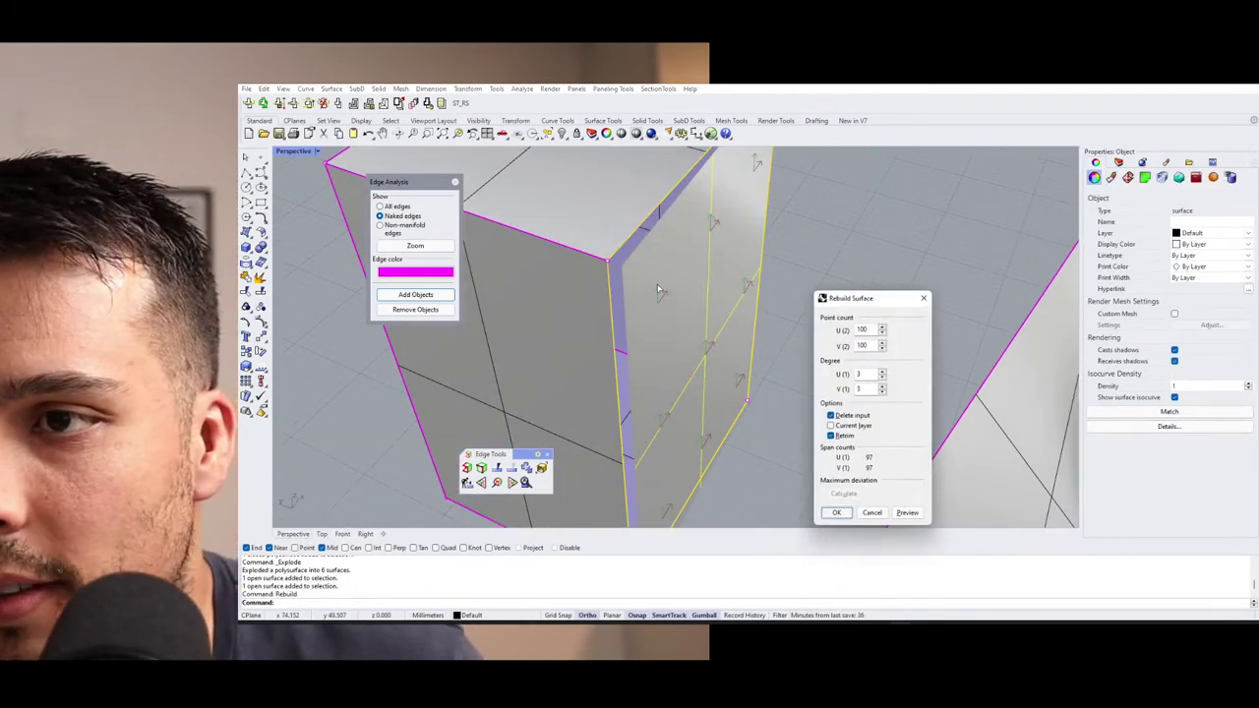
{"action": "key", "text": "Return"}
{"action": "right_click_drag", "start_coordinate": [649, 313], "coordinate": [616, 279]}
{"action": "key", "text": "Escape"}
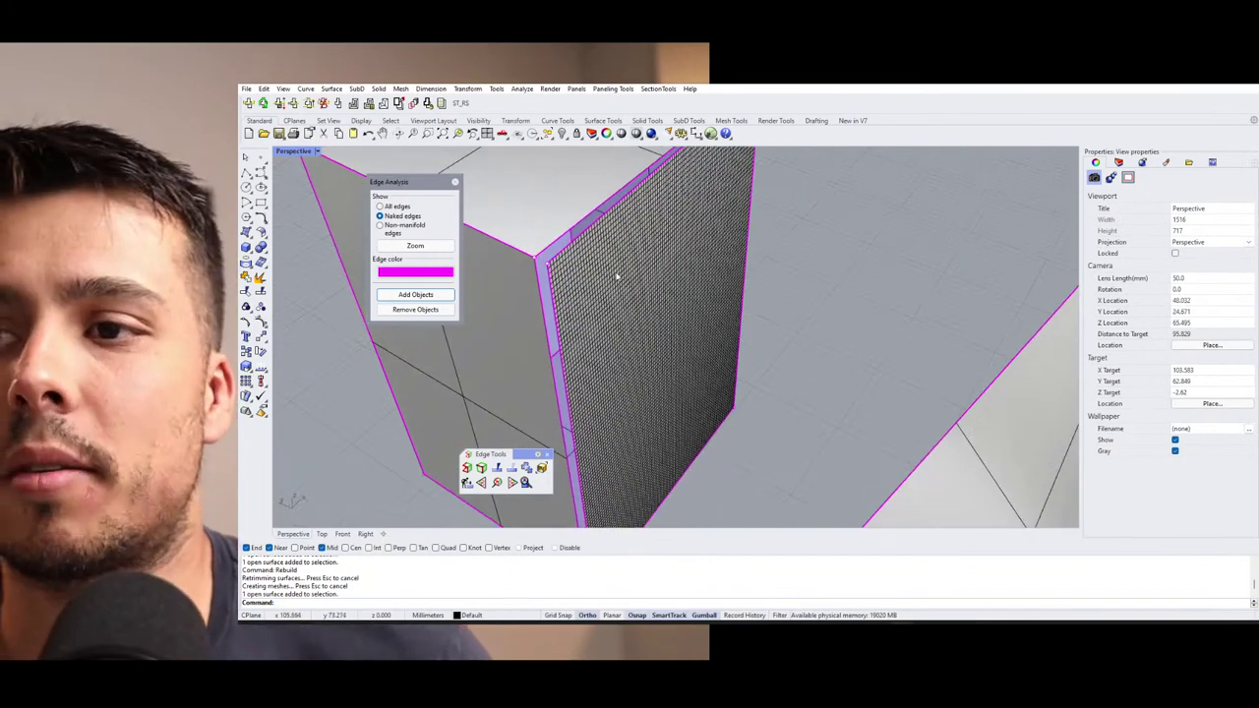
Undo the rebuild, explode, edge joins, rotation and earlier joins on the box, back to its separate surfaces.
{"action": "key", "text": "ctrl+z"}
{"action": "key", "text": "ctrl+z"}
{"action": "key", "text": "ctrl+z"}
{"action": "key", "text": "ctrl+z"}
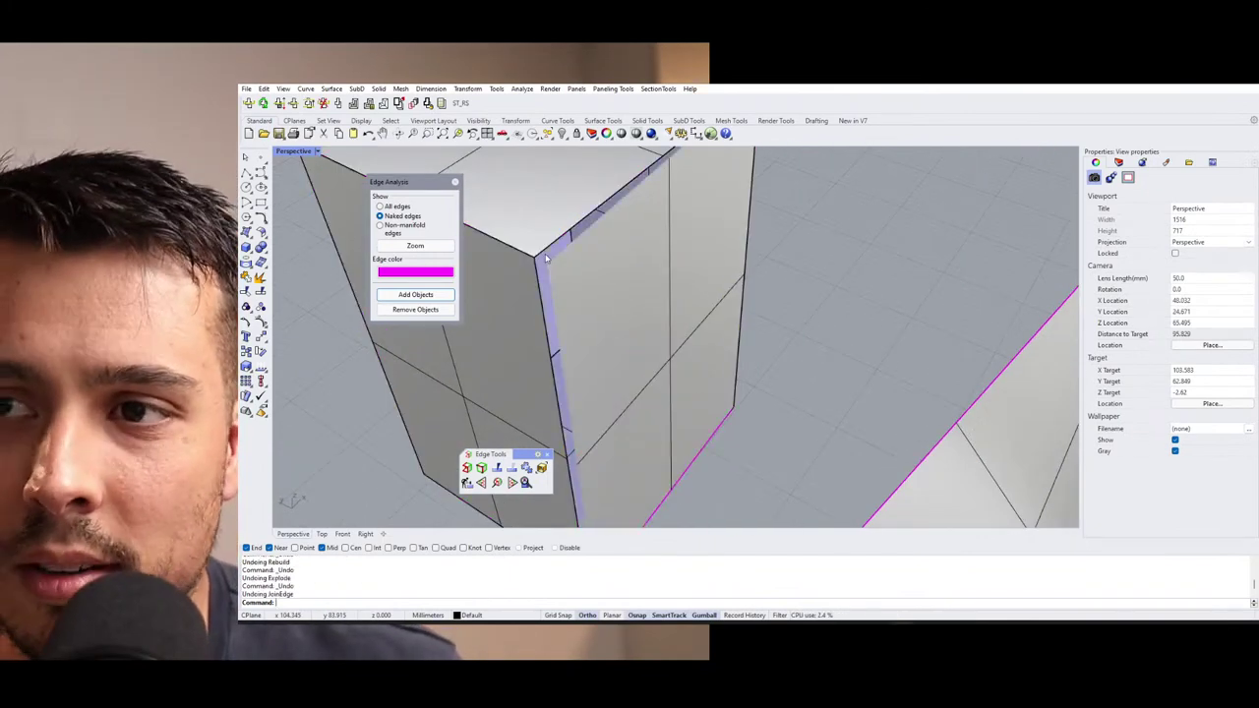
{"action": "key", "text": "ctrl+z"}
{"action": "key", "text": "ctrl+z"}
{"action": "key", "text": "ctrl+z"}
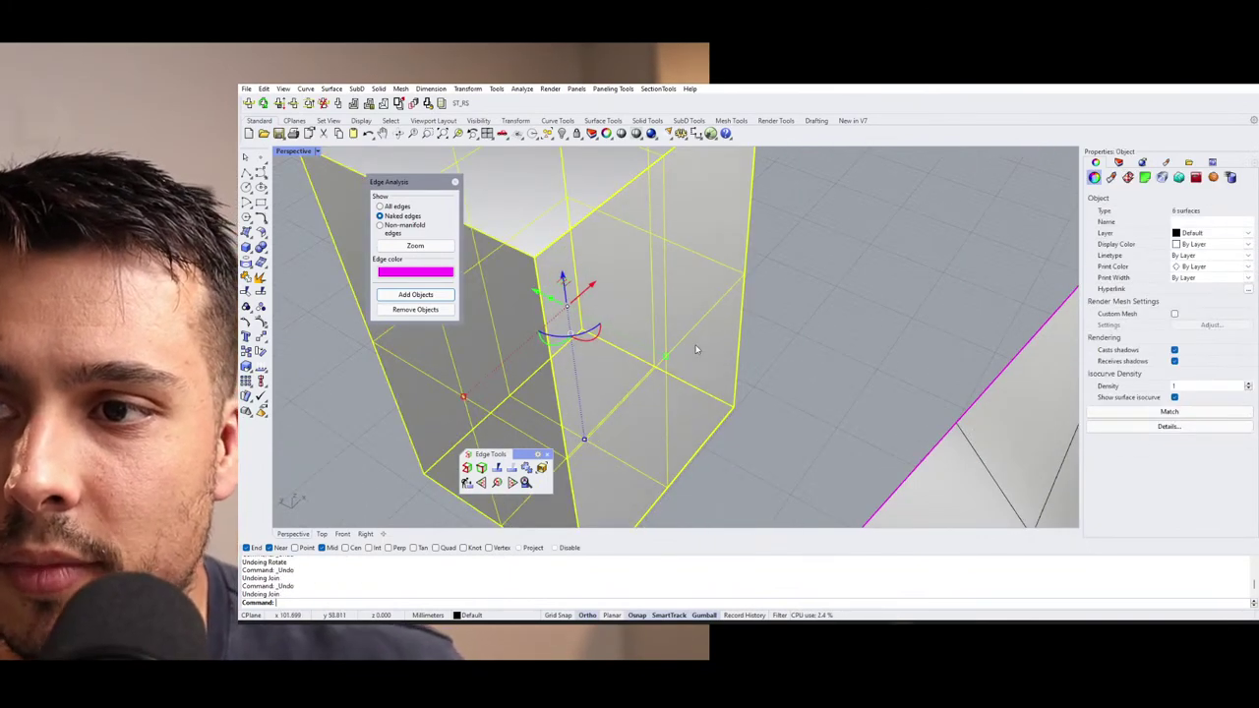
Delete the six surfaces of the box and close the Edge Analysis and Edge Tools windows.
{"action": "left_click_drag", "start_coordinate": [759, 351], "coordinate": [553, 222]}
{"action": "key", "text": "Delete"}
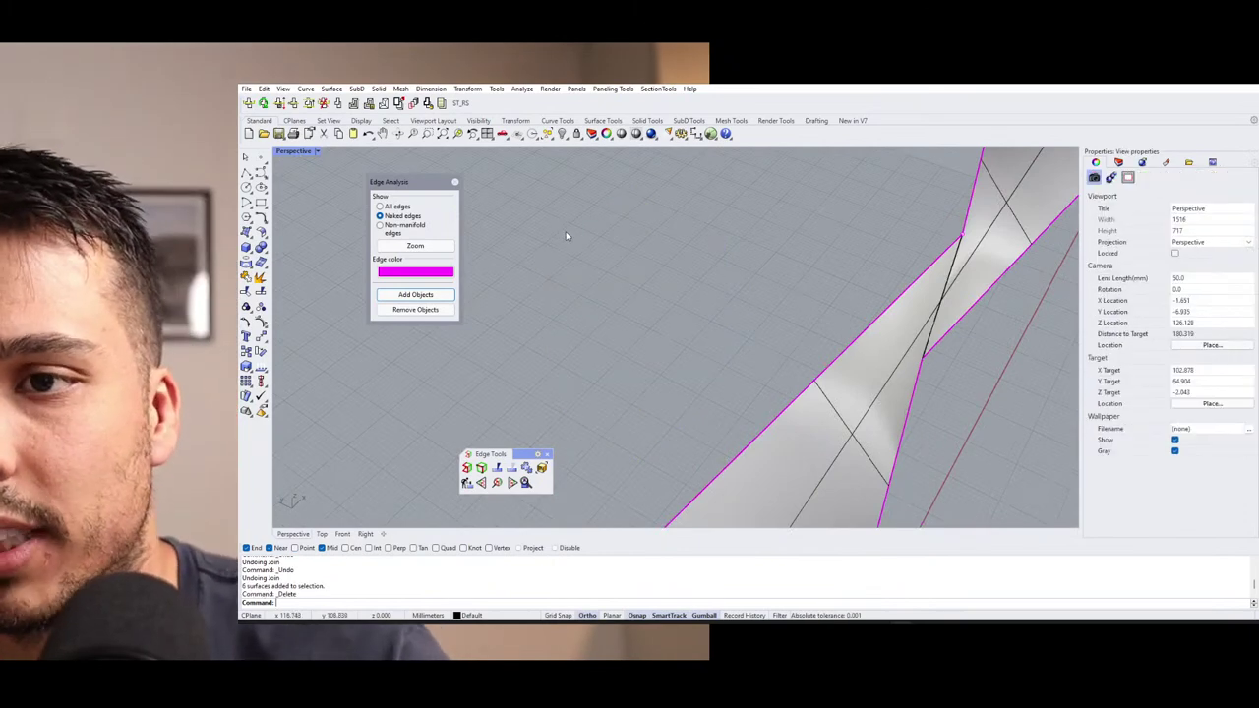
{"action": "left_click", "coordinate": [454, 183]}
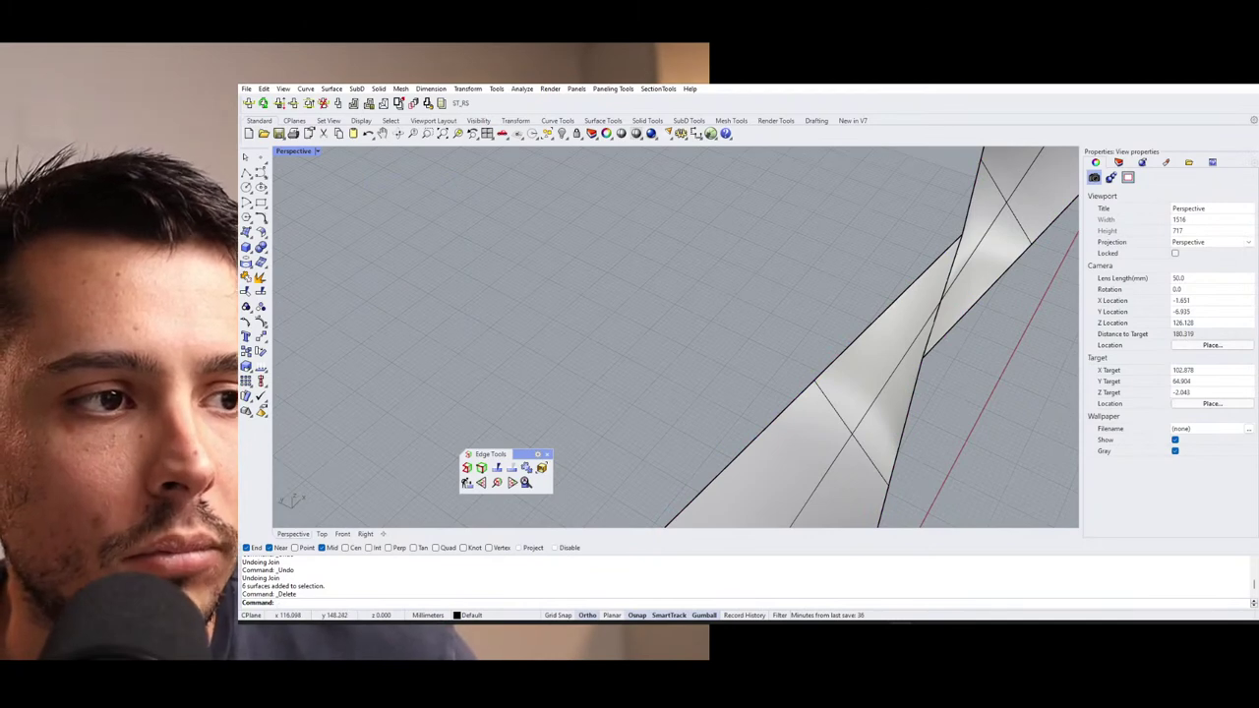
{"action": "left_click", "coordinate": [547, 454]}
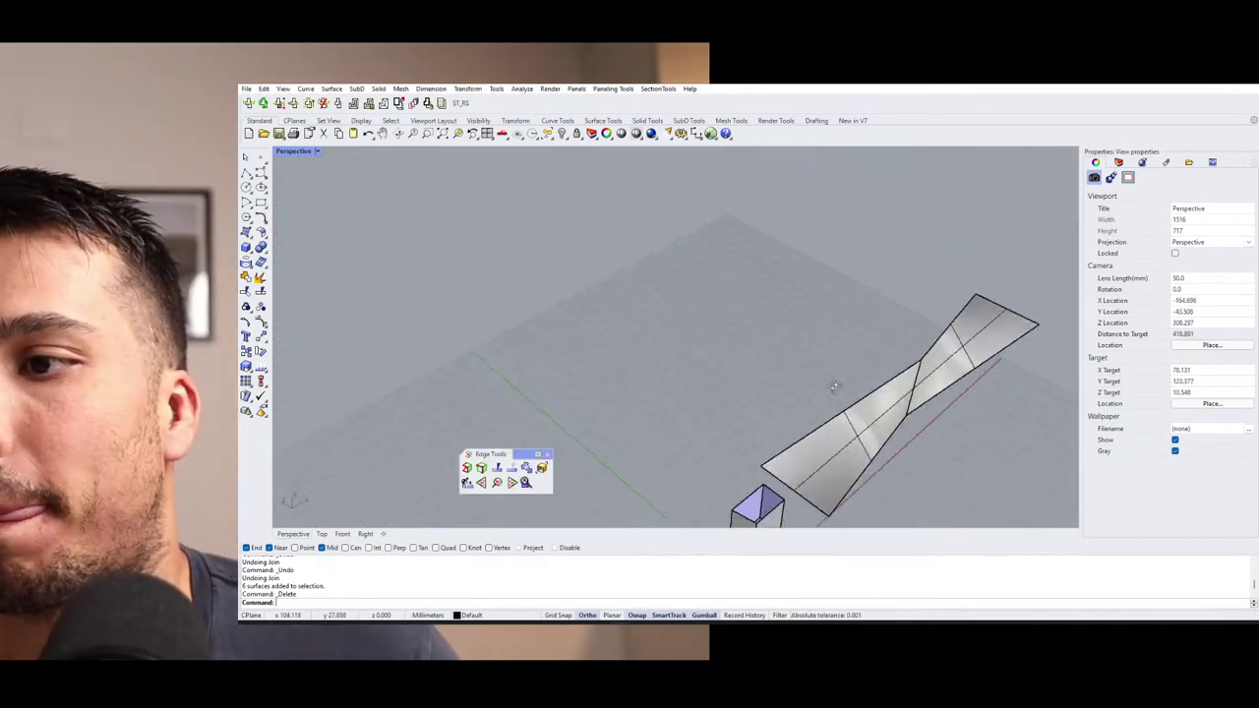
{"action": "right_click_drag", "start_coordinate": [834, 386], "coordinate": [566, 333]}
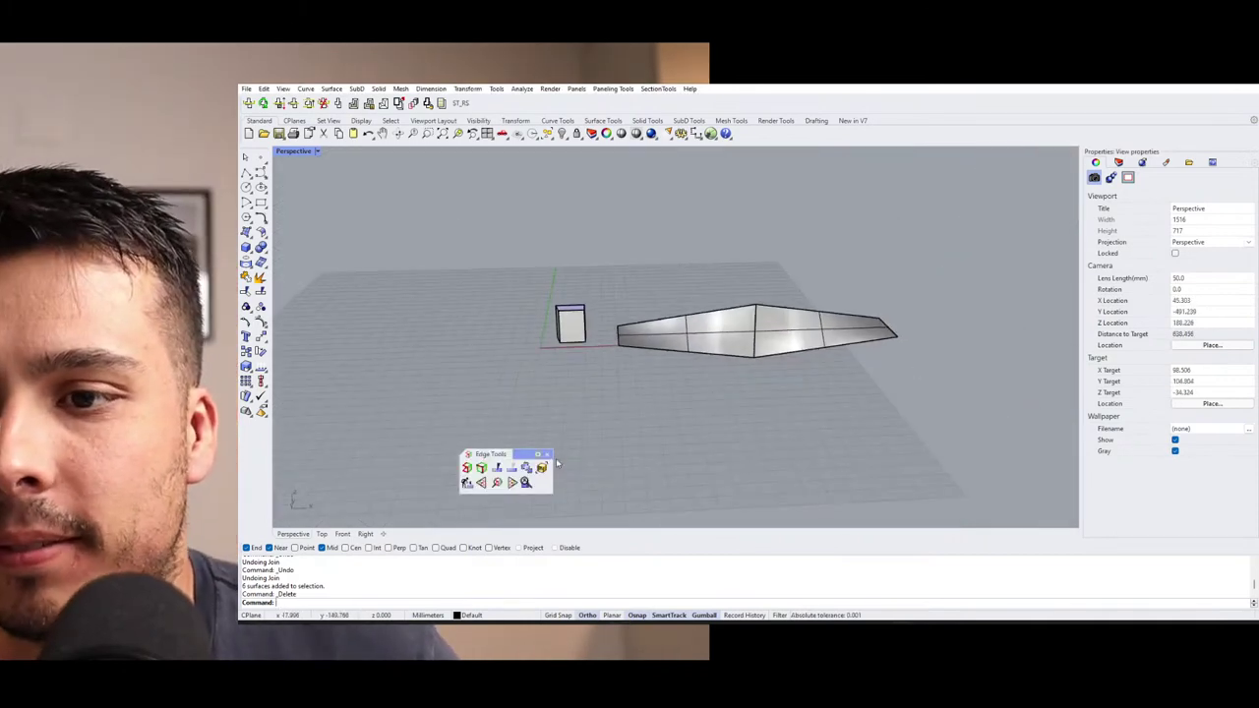
{"action": "left_click", "coordinate": [546, 453]}
Delete the small open extrusion, the lofted polysurface and all remaining curves to empty the scene.
{"action": "left_click", "coordinate": [571, 325]}
{"action": "key", "text": "Delete"}
{"action": "left_click", "coordinate": [649, 329]}
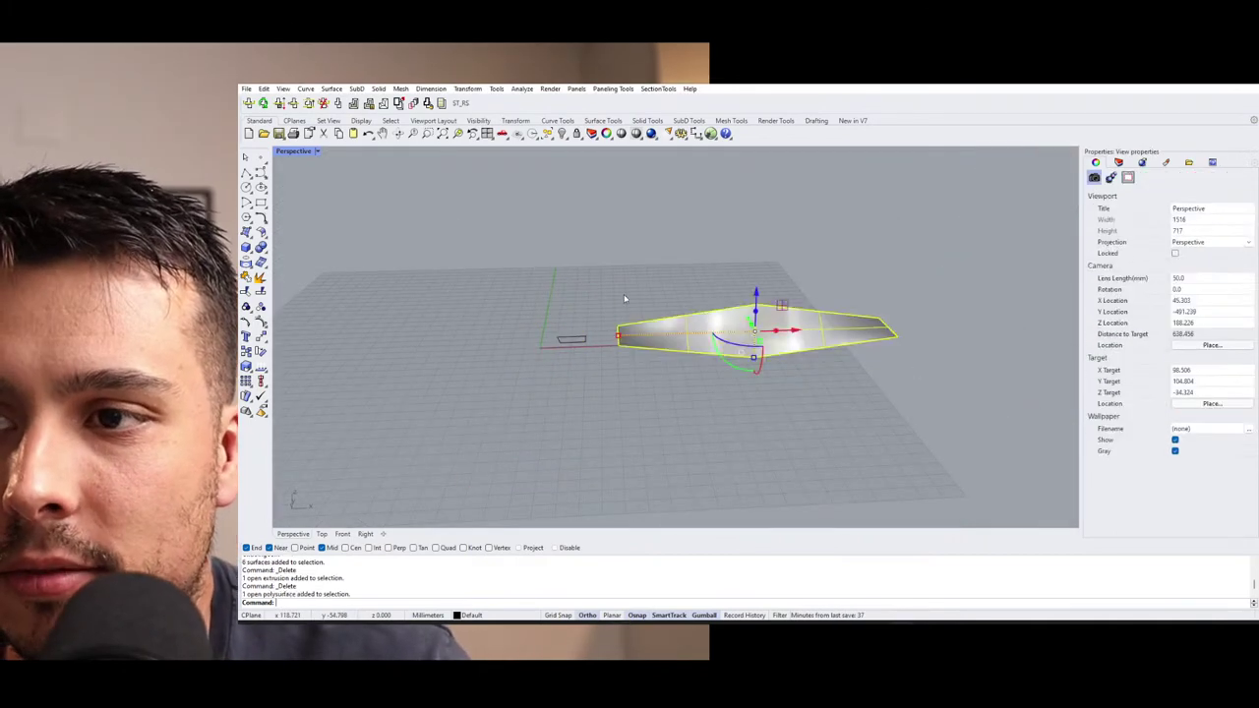
{"action": "key", "text": "Delete"}
{"action": "left_click_drag", "start_coordinate": [832, 402], "coordinate": [514, 295]}
{"action": "key", "text": "Delete"}
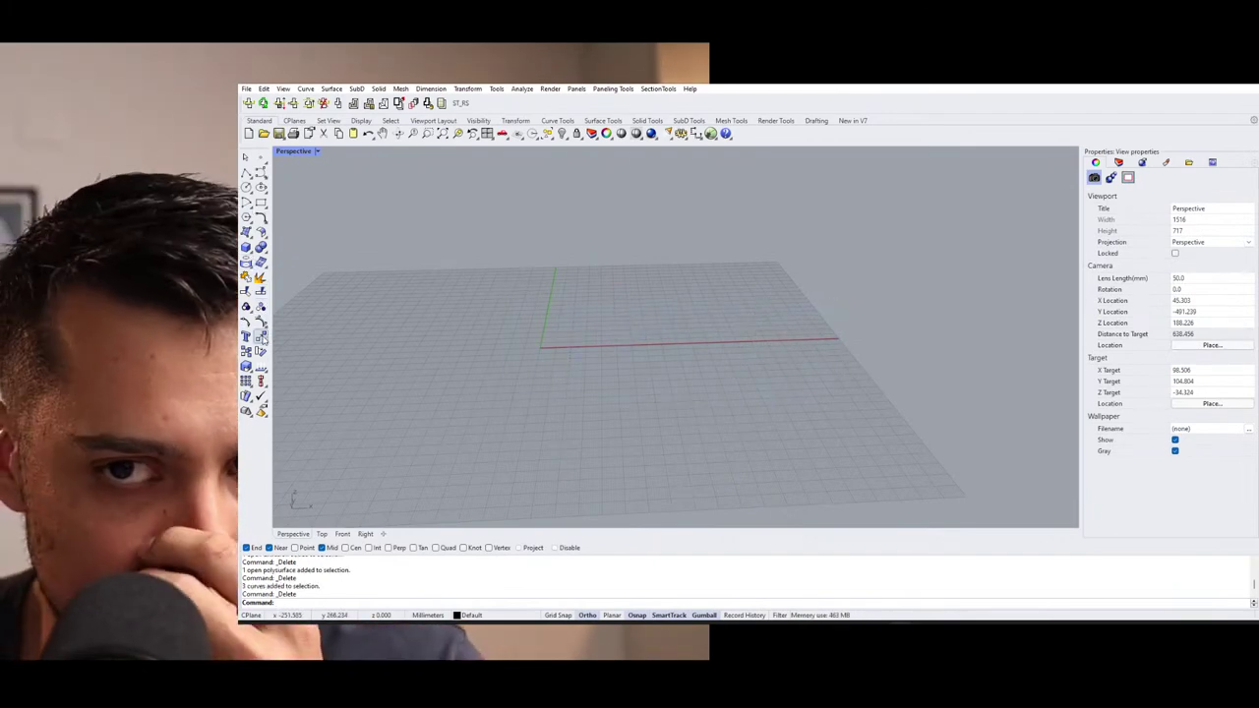
Compare the commands offered in the Curve, Surface, Solid and SubD tool sets.
{"action": "left_click", "coordinate": [647, 120]}
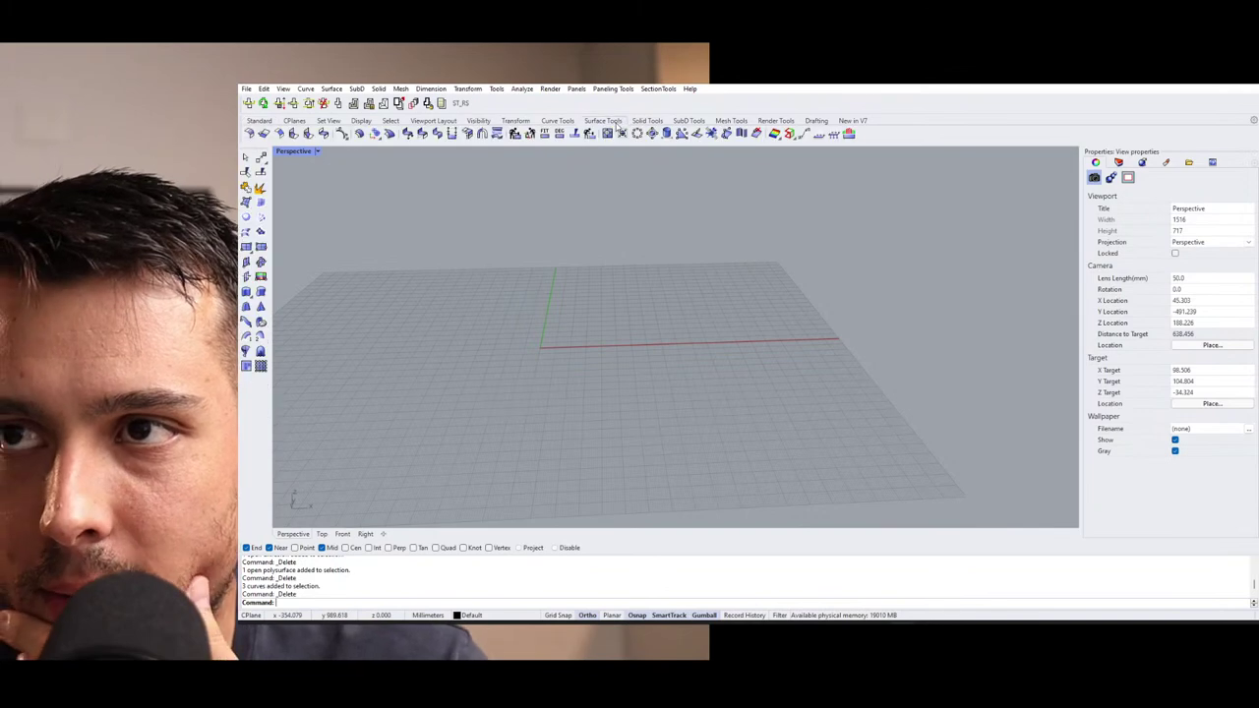
{"action": "left_click", "coordinate": [688, 120]}
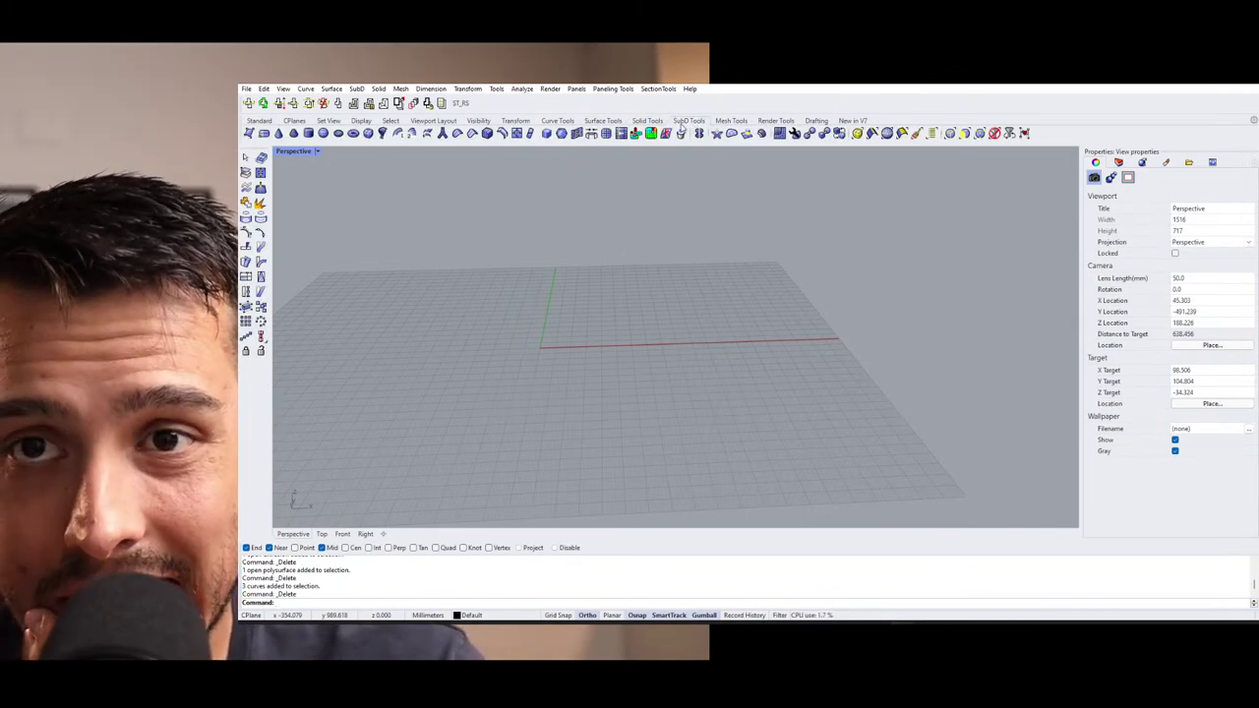
{"action": "left_click", "coordinate": [616, 121]}
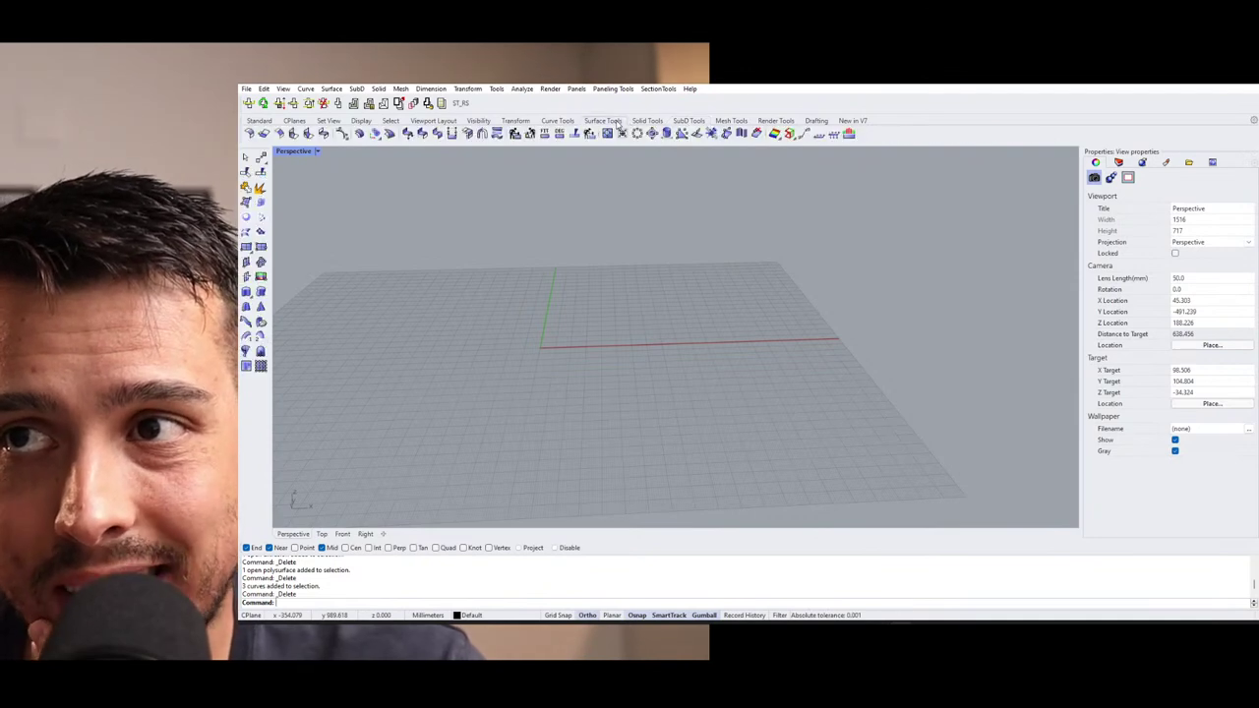
{"action": "left_click", "coordinate": [556, 121]}
{"action": "left_click", "coordinate": [600, 120]}
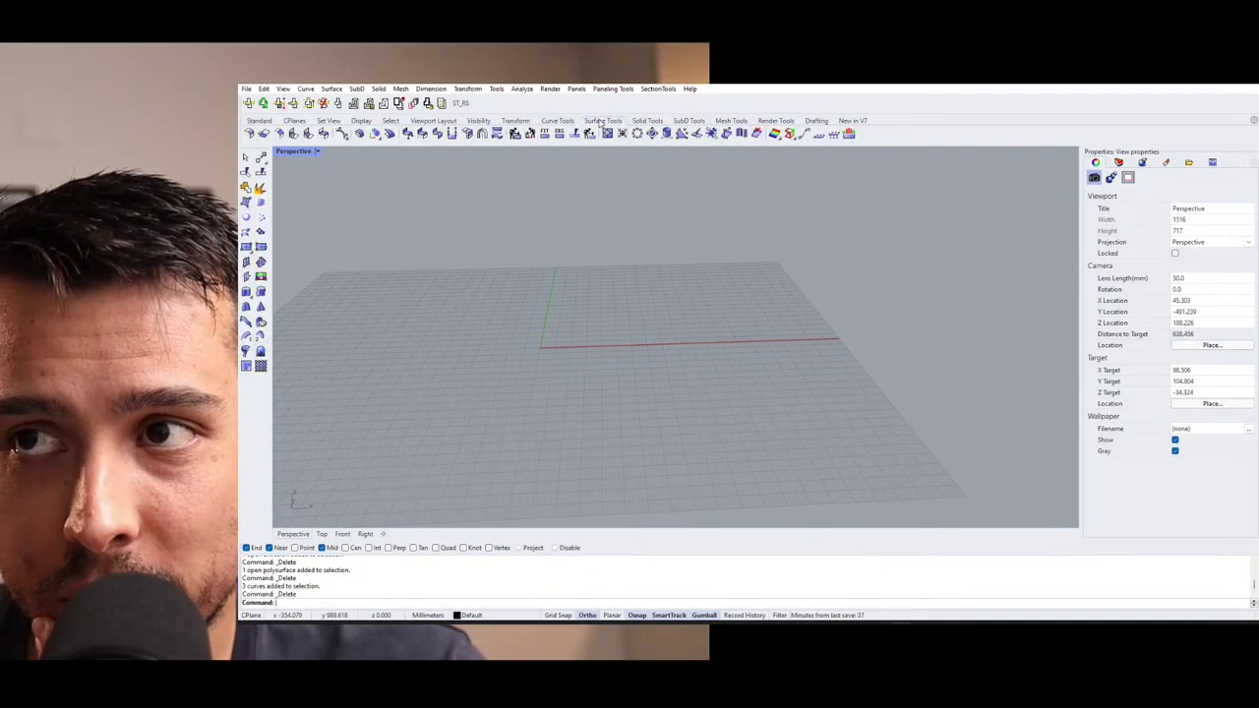
{"action": "left_click", "coordinate": [644, 120]}
{"action": "left_click", "coordinate": [674, 120]}
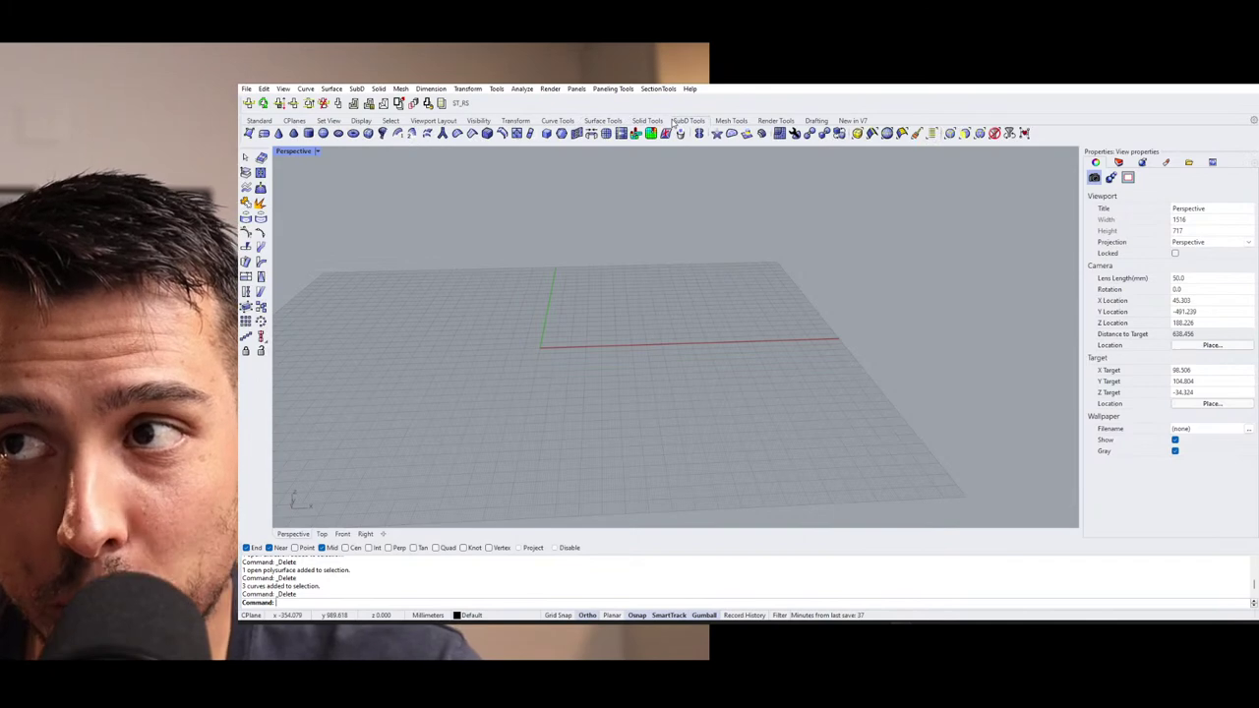
{"action": "left_click", "coordinate": [602, 119]}
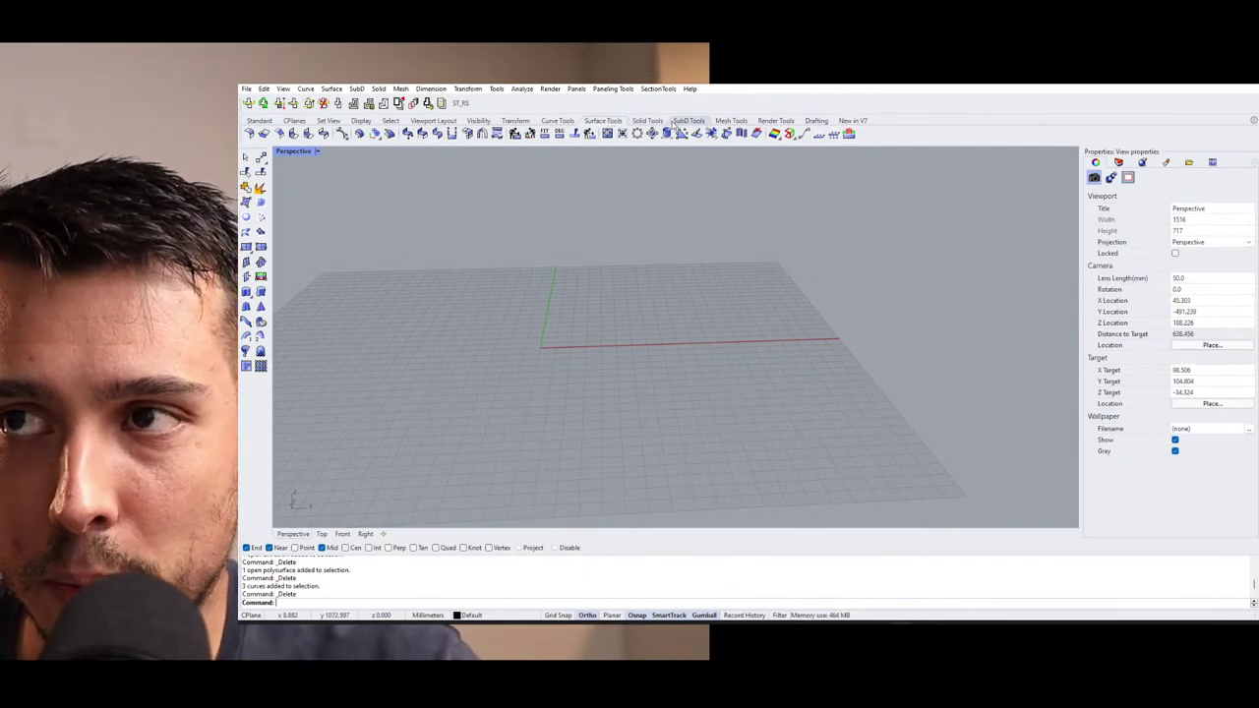
{"action": "left_click", "coordinate": [689, 121]}
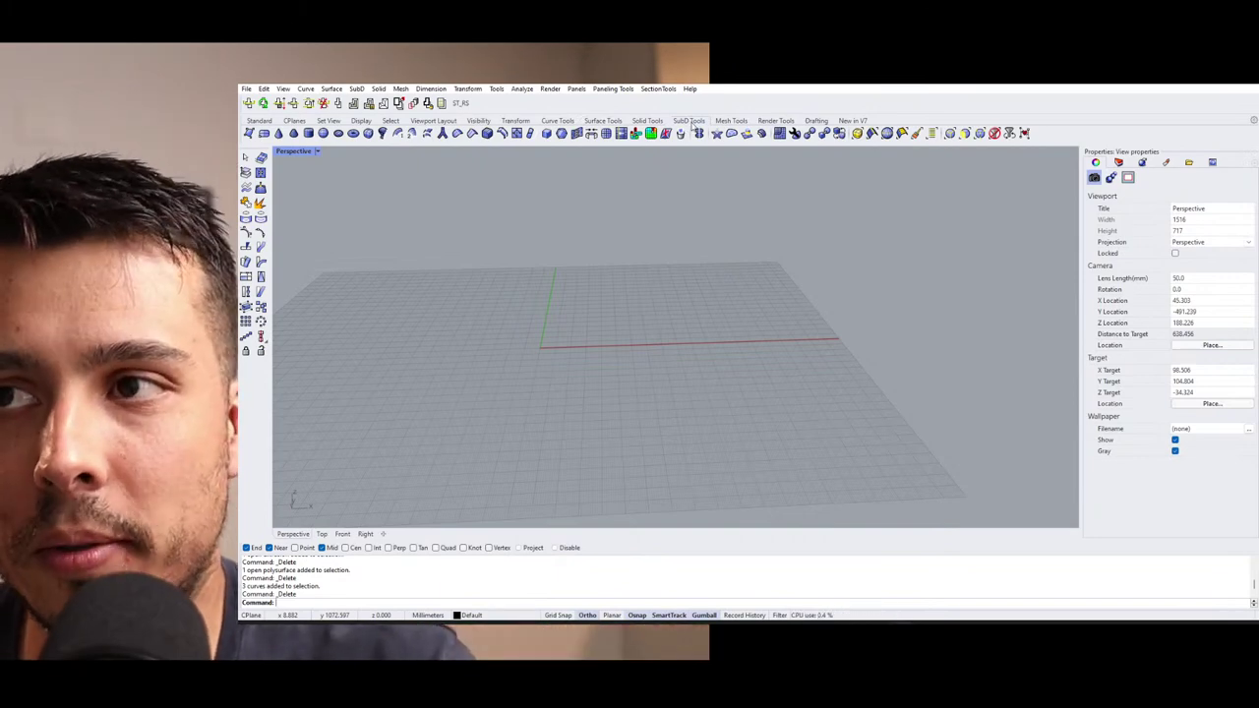
Look through the Mesh, Render, Drafting and New in V7 tool sets, finishing back at the Standard tools.
{"action": "left_click", "coordinate": [731, 121]}
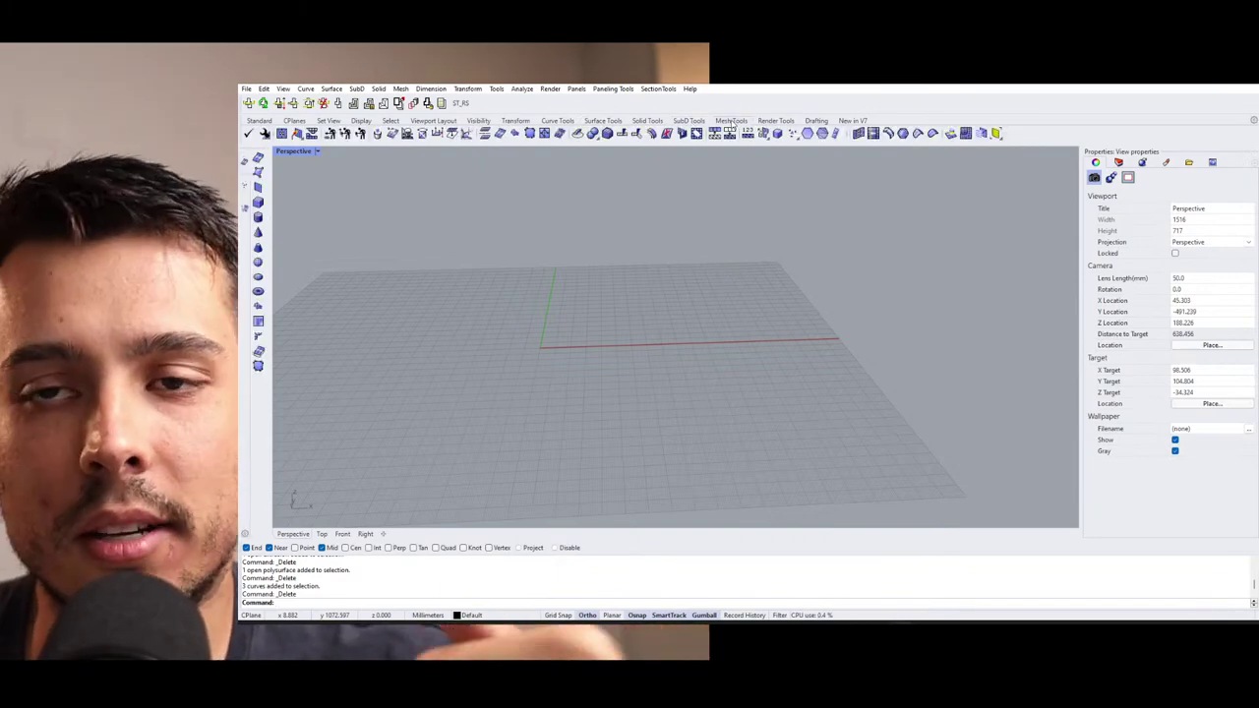
{"action": "left_click", "coordinate": [774, 120]}
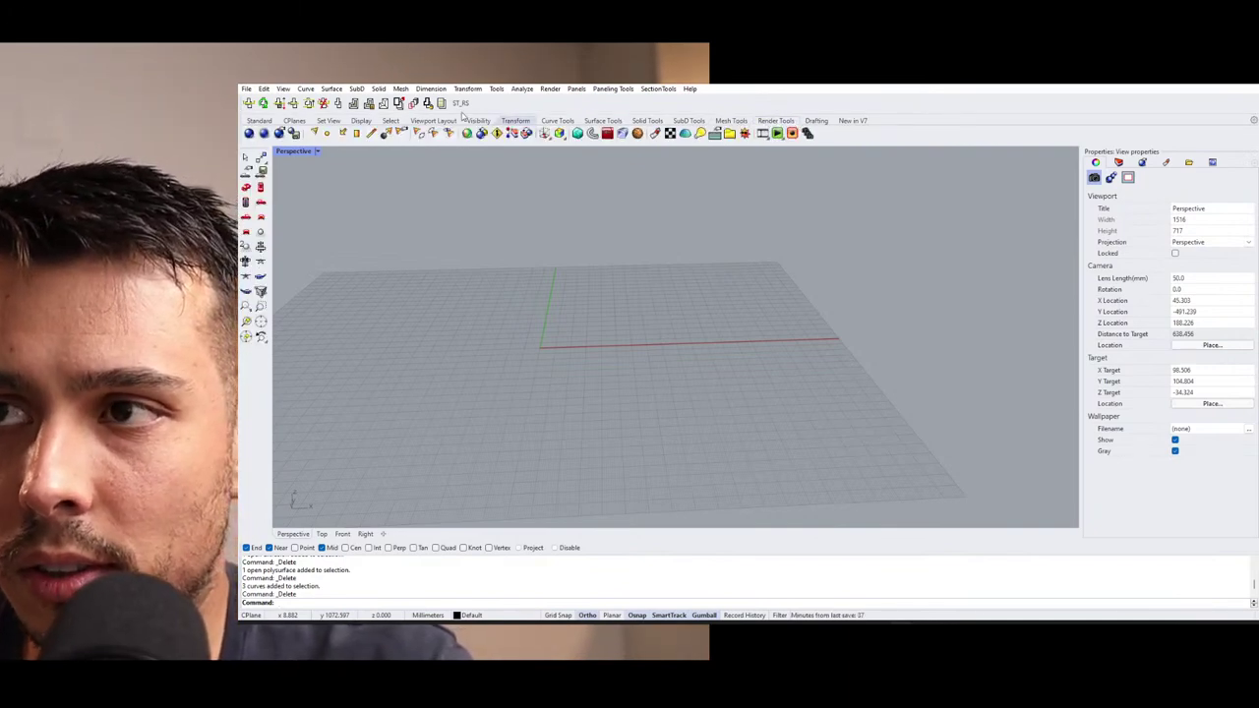
{"action": "left_click", "coordinate": [817, 121]}
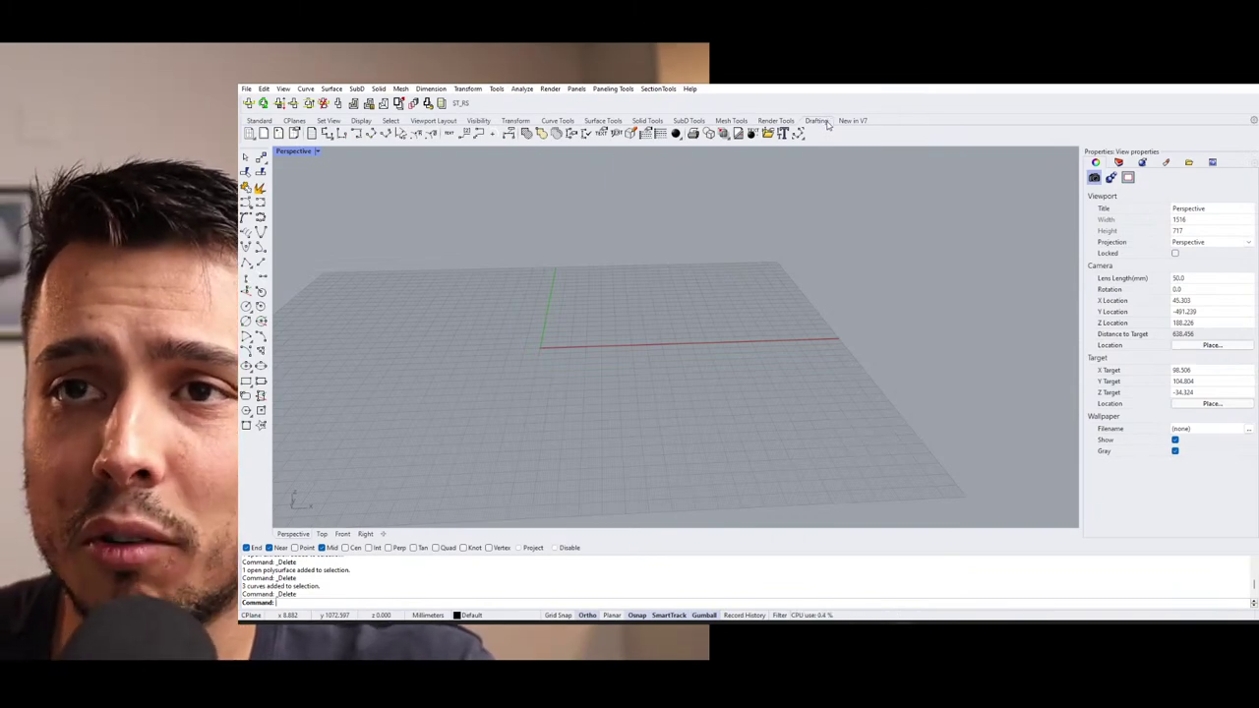
{"action": "left_click", "coordinate": [848, 121]}
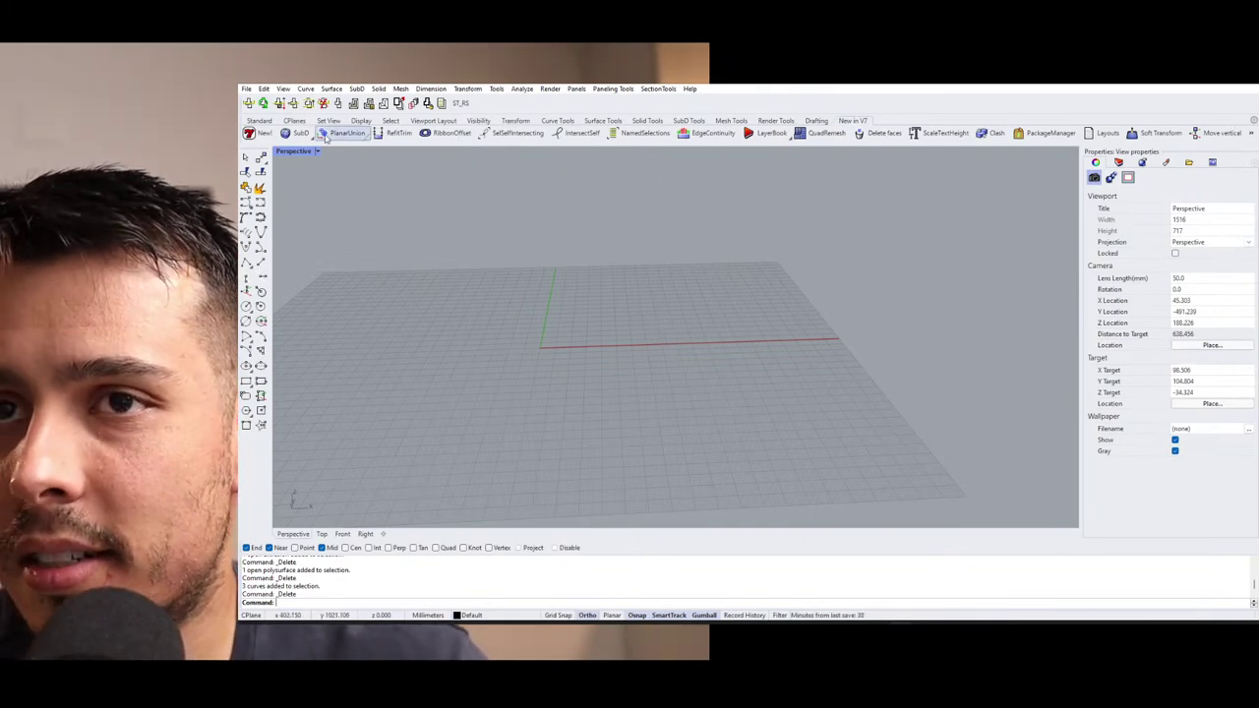
{"action": "left_click", "coordinate": [258, 119]}
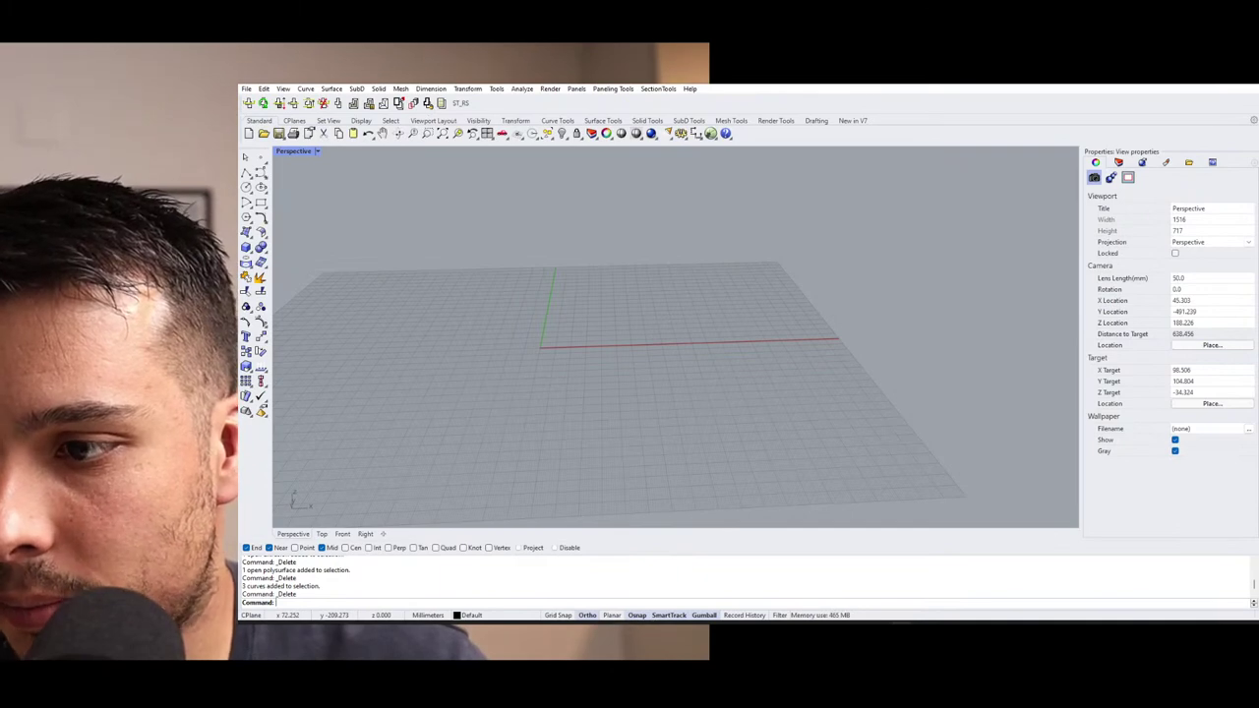
Switch to Glossario.pdf in Adobe Acrobat and show the Grasshopper interface page in full screen.
{"action": "key", "text": "alt+Tab"}
{"action": "key", "text": "ctrl+j"}
{"action": "scroll", "coordinate": [780, 433], "scroll_direction": "up", "scroll_amount": 3, "text": "ctrl"}
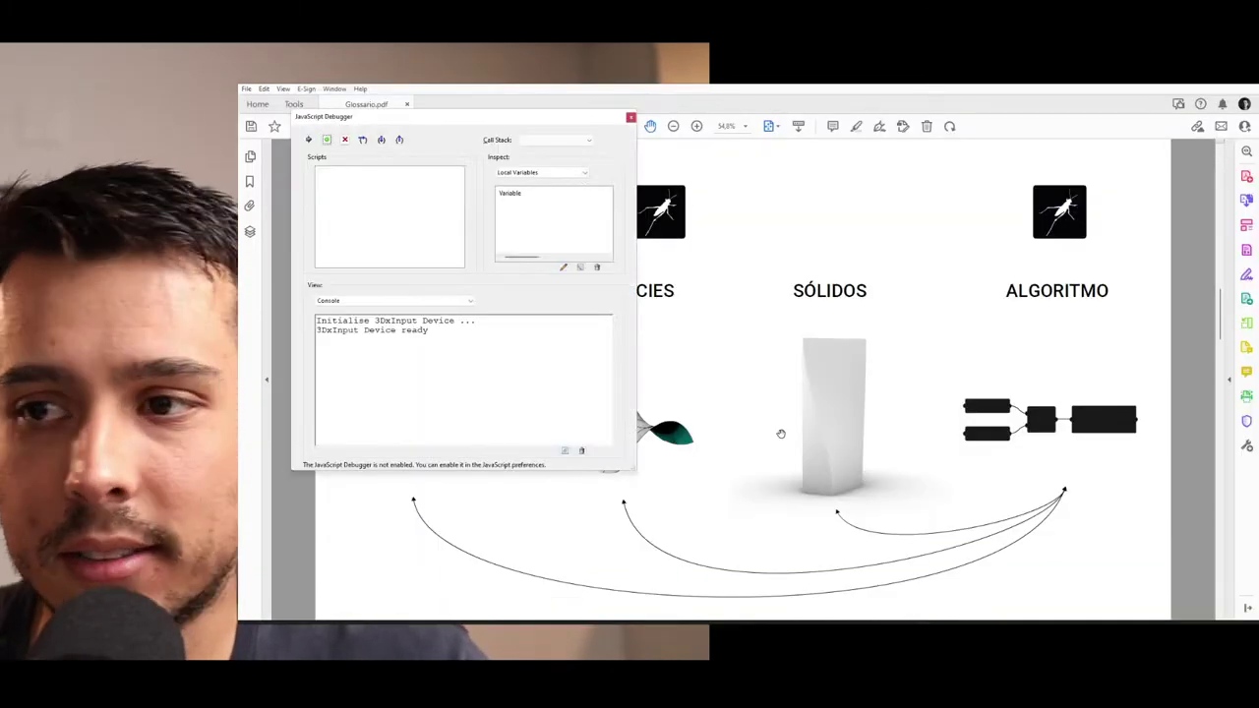
{"action": "left_click", "coordinate": [631, 119]}
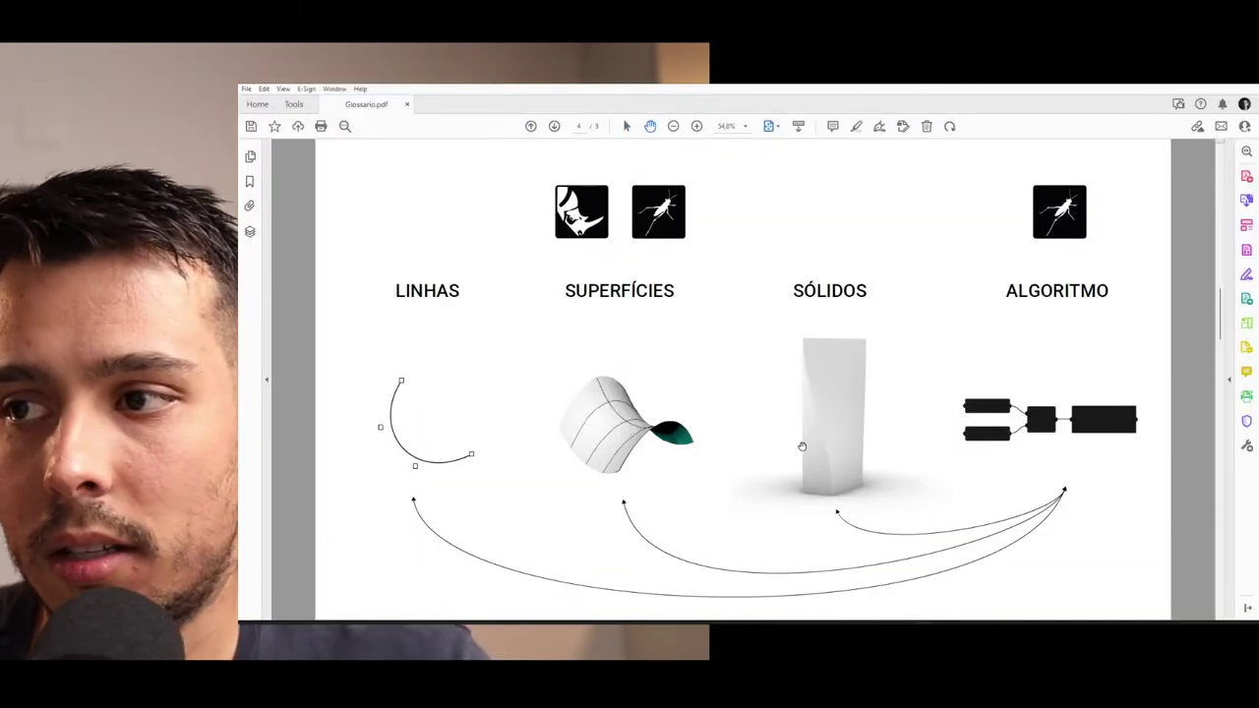
{"action": "scroll", "coordinate": [830, 402], "scroll_direction": "down", "scroll_amount": 2}
{"action": "key", "text": "ctrl+k"}
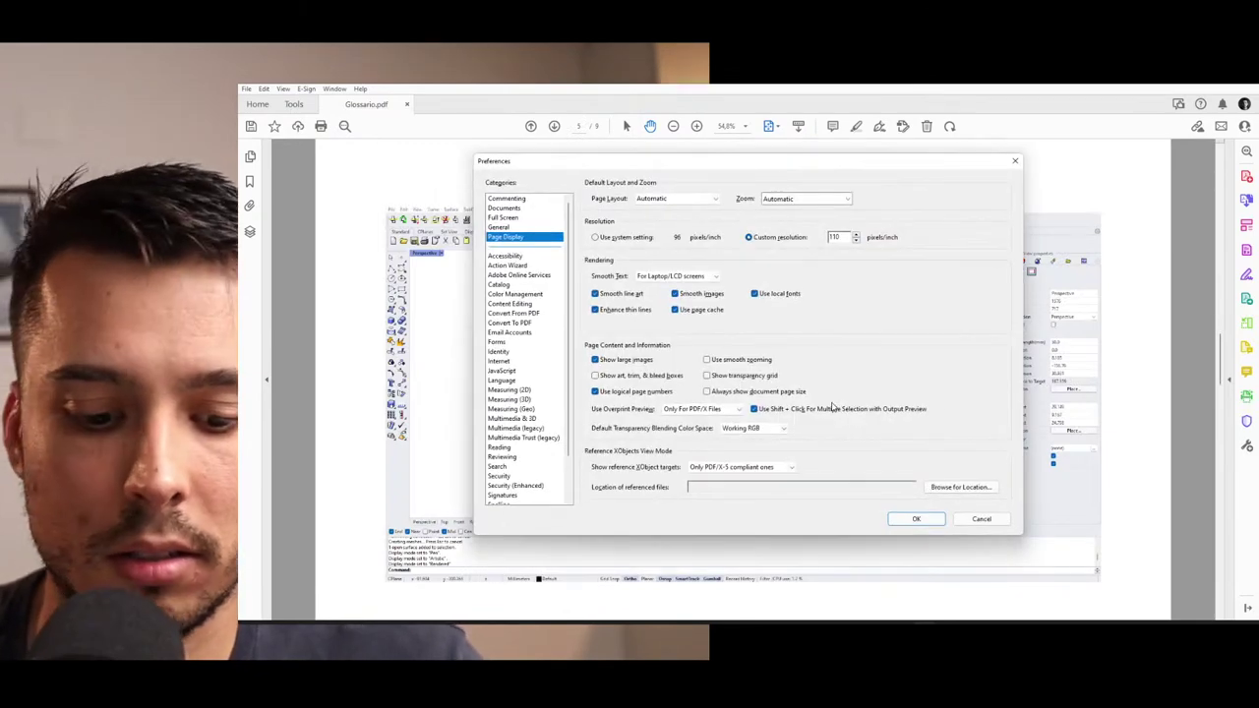
{"action": "key", "text": "Escape"}
{"action": "key", "text": "ctrl+l"}
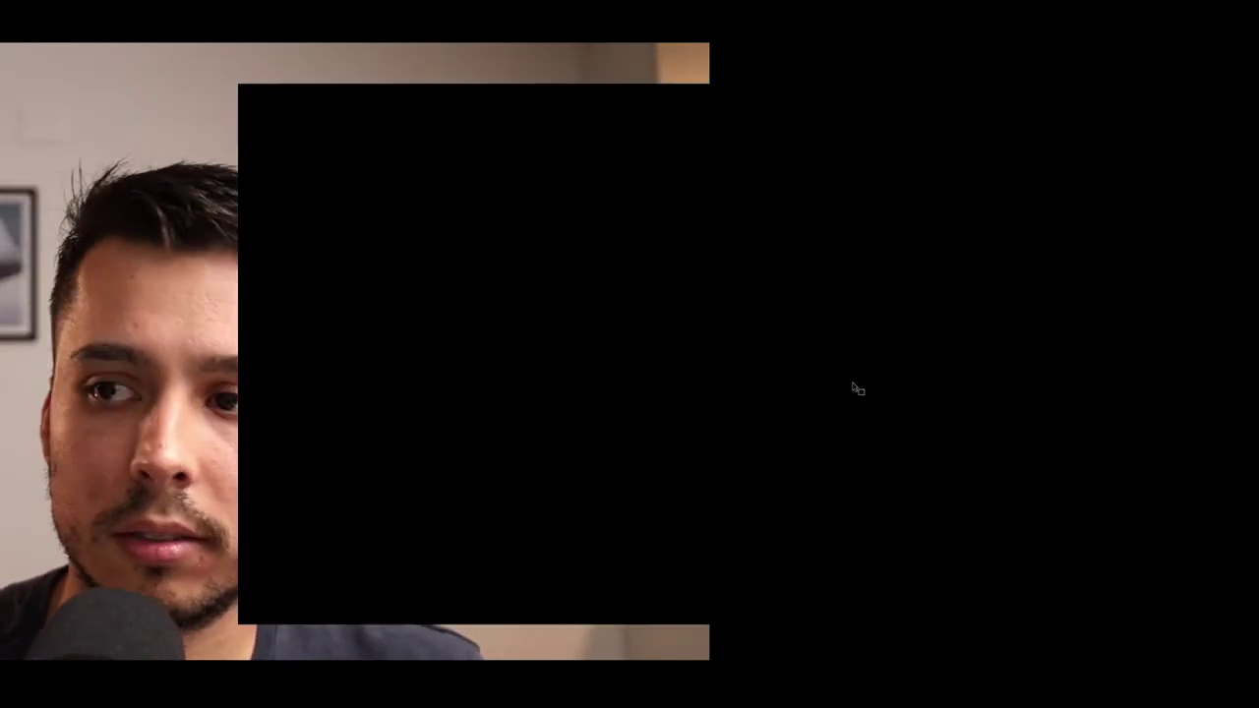
{"action": "scroll", "coordinate": [853, 382], "scroll_direction": "down", "scroll_amount": 1}
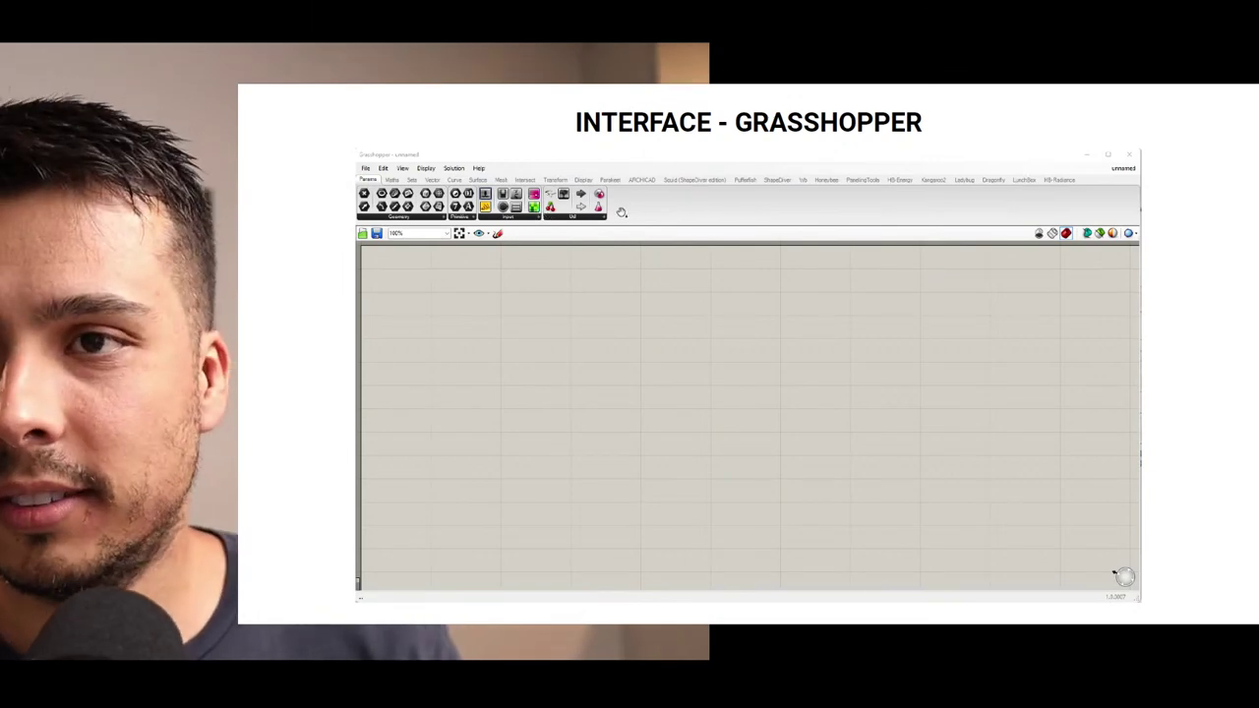
Leave the full-screen page for Rhino and launch Grasshopper, dismissing its getting-started window.
{"action": "key", "text": "Escape"}
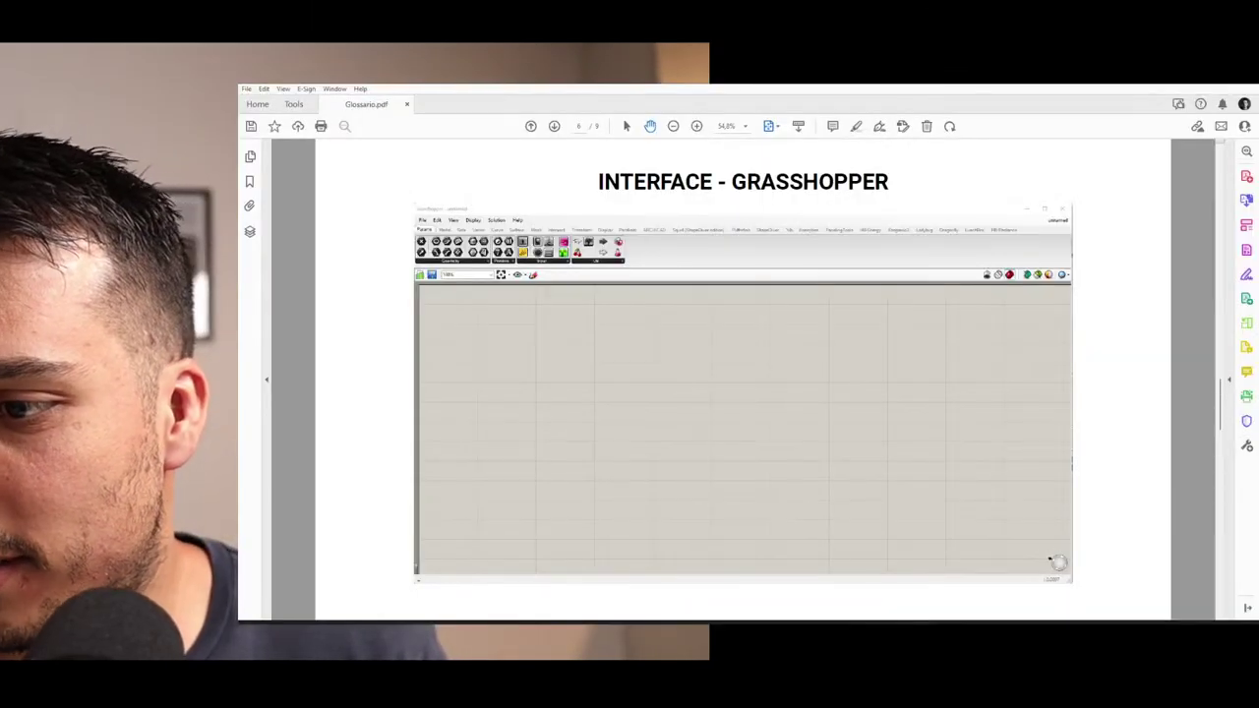
{"action": "key", "text": "alt+Tab"}
{"action": "scroll", "coordinate": [770, 374], "scroll_direction": "down", "scroll_amount": 2}
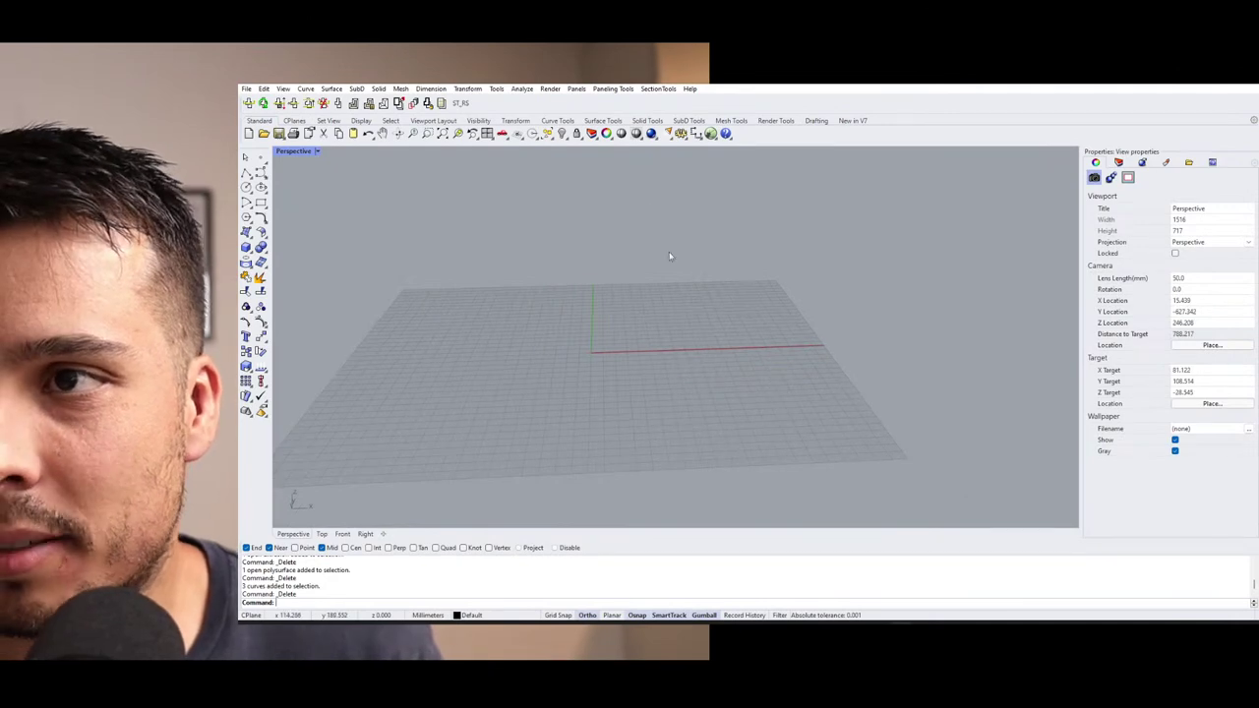
{"action": "left_click", "coordinate": [710, 134]}
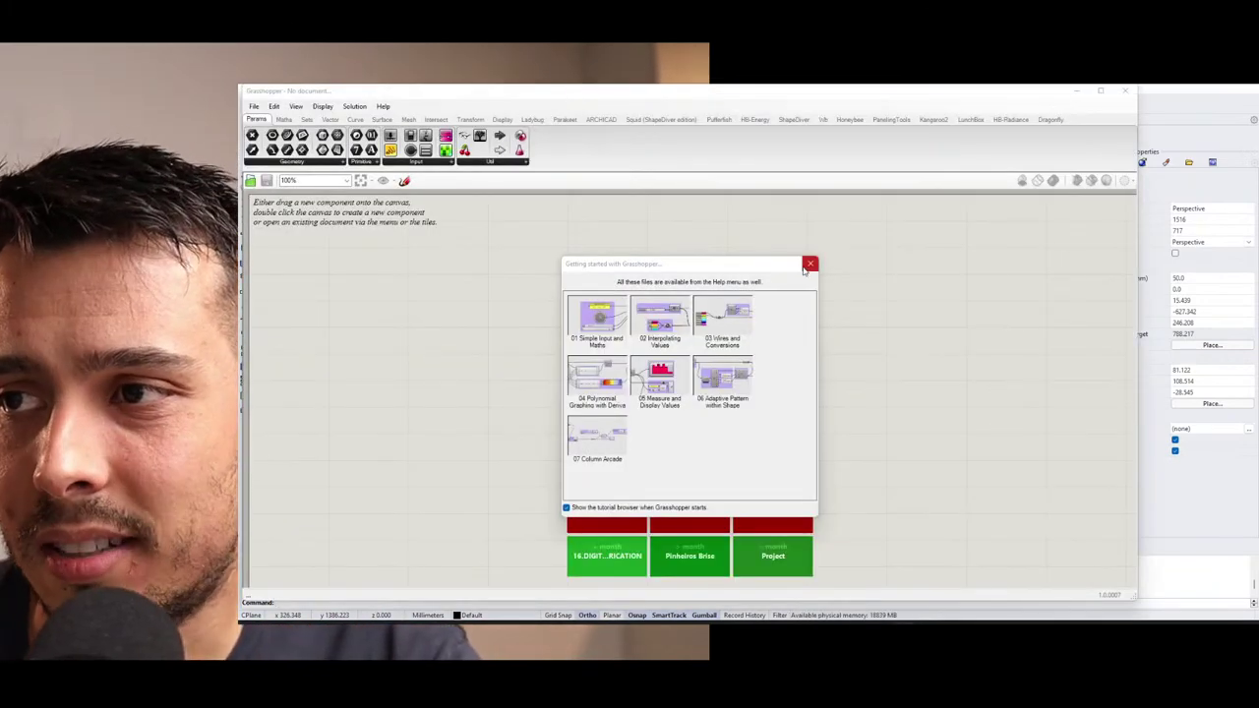
{"action": "left_click", "coordinate": [808, 264]}
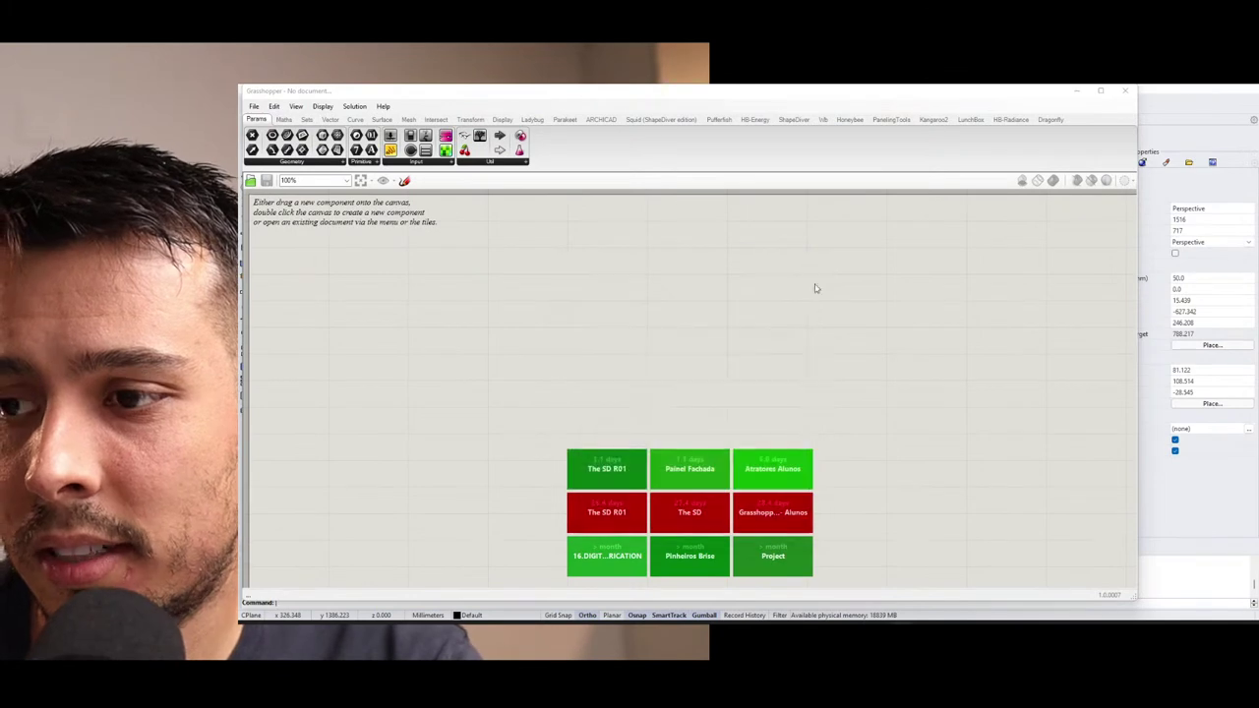
Close Grasshopper, relaunch it from the Standard tools and close it again.
{"action": "left_click", "coordinate": [1124, 93]}
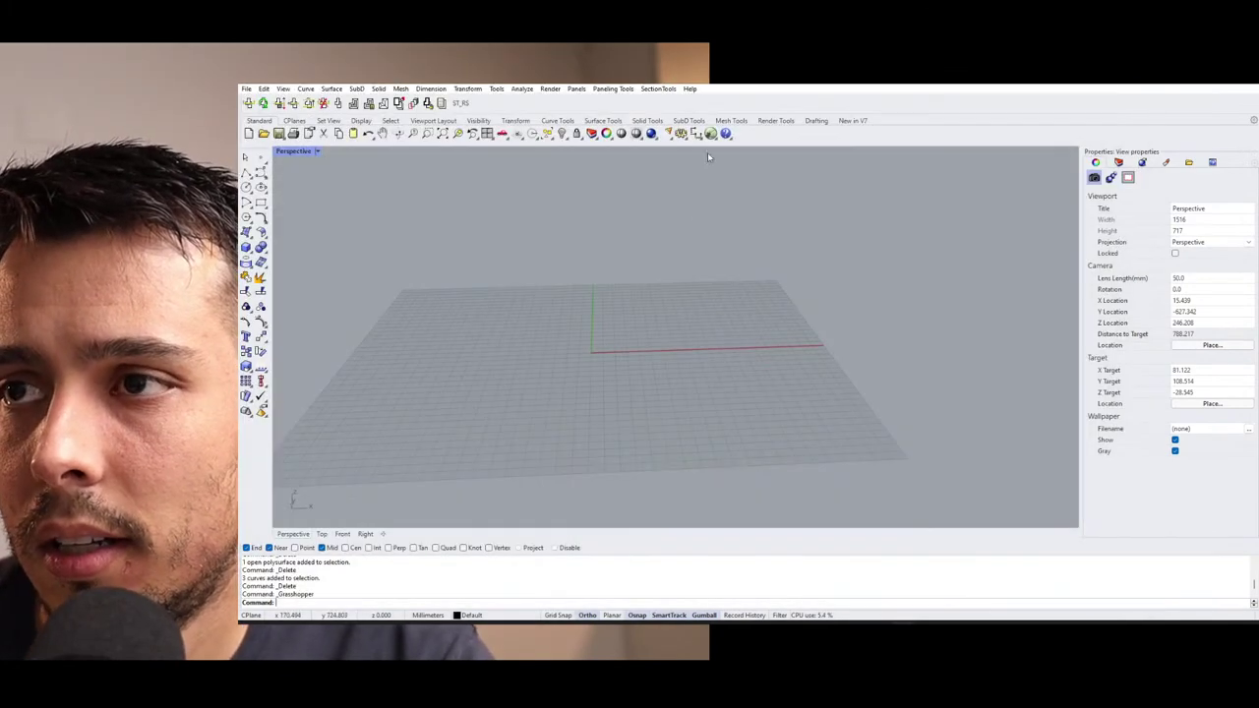
{"action": "left_click", "coordinate": [710, 133]}
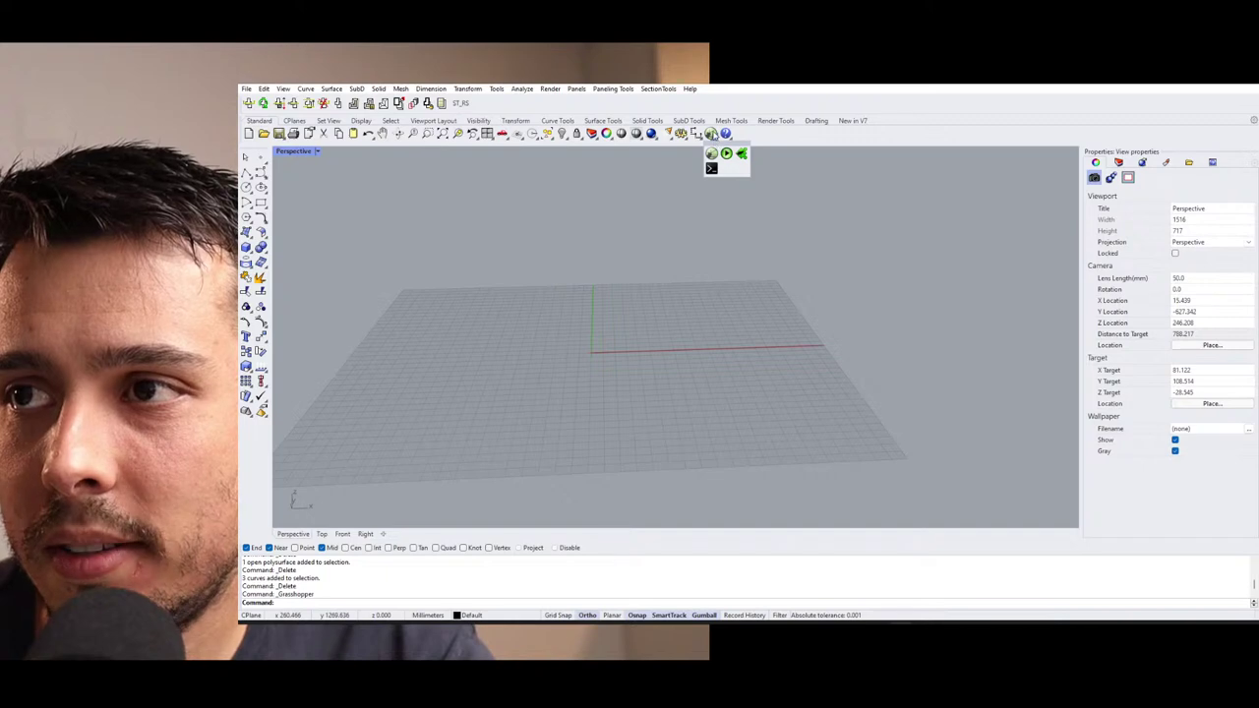
{"action": "left_click", "coordinate": [710, 134]}
{"action": "left_click", "coordinate": [1126, 91]}
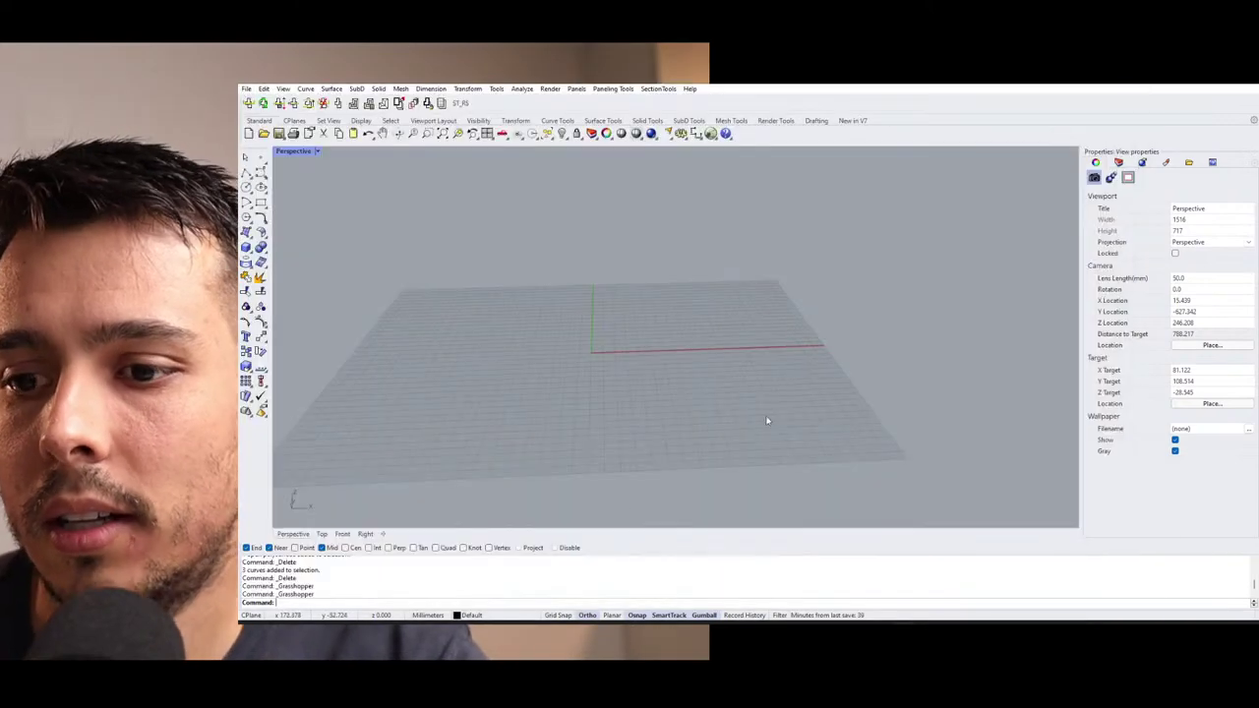
Run the Grasshopper command to open the Grasshopper editor, and minimise its window.
{"action": "key", "text": "Up"}
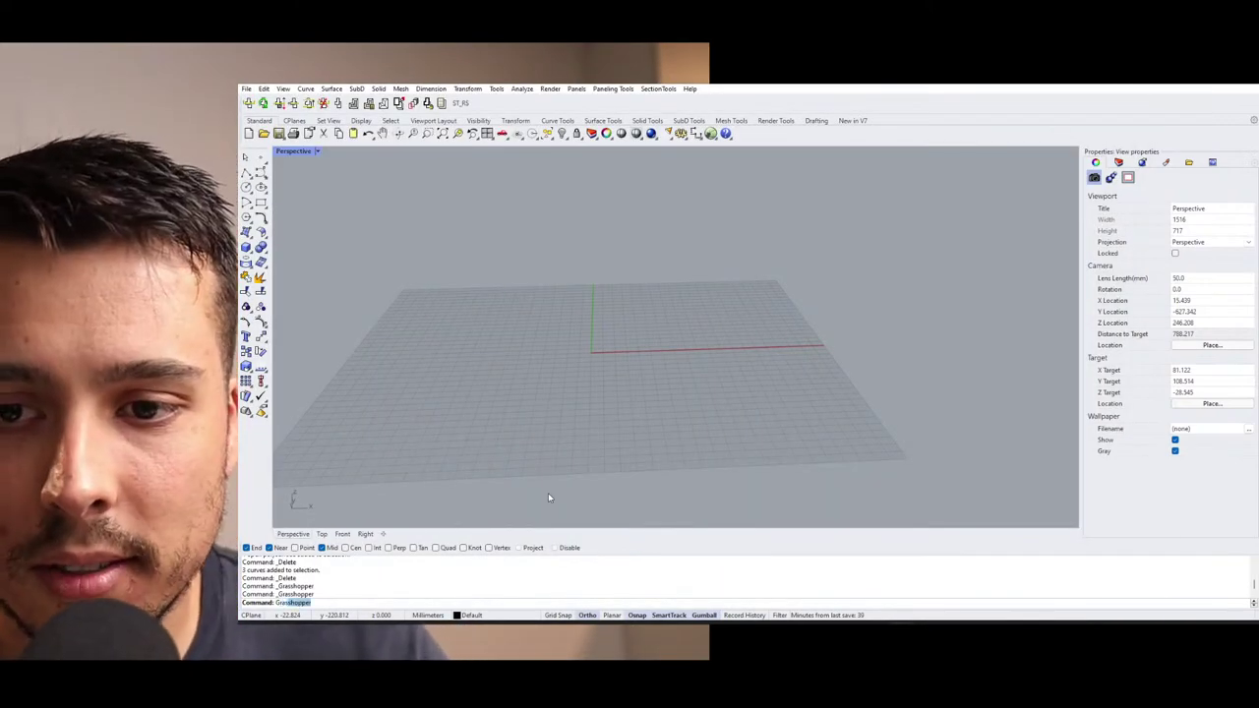
{"action": "key", "text": "Up"}
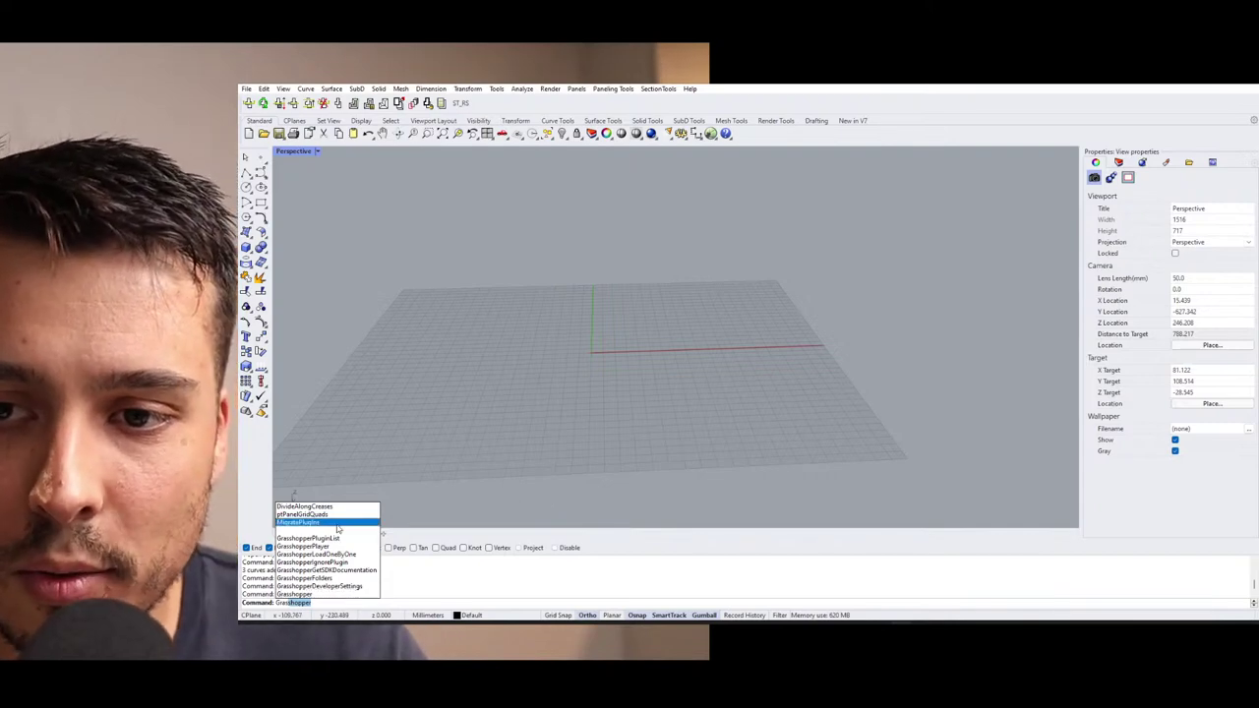
{"action": "left_click", "coordinate": [294, 595]}
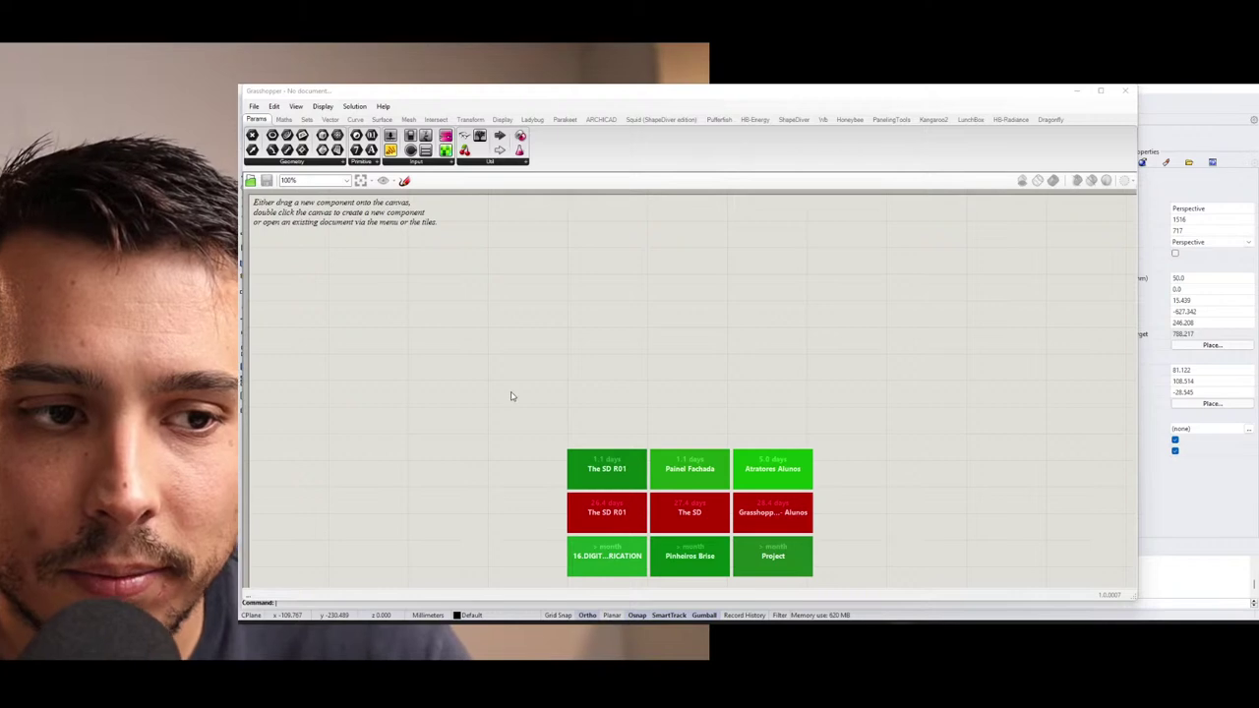
{"action": "left_click_drag", "start_coordinate": [1077, 94], "coordinate": [1049, 116]}
{"action": "left_click", "coordinate": [1049, 115]}
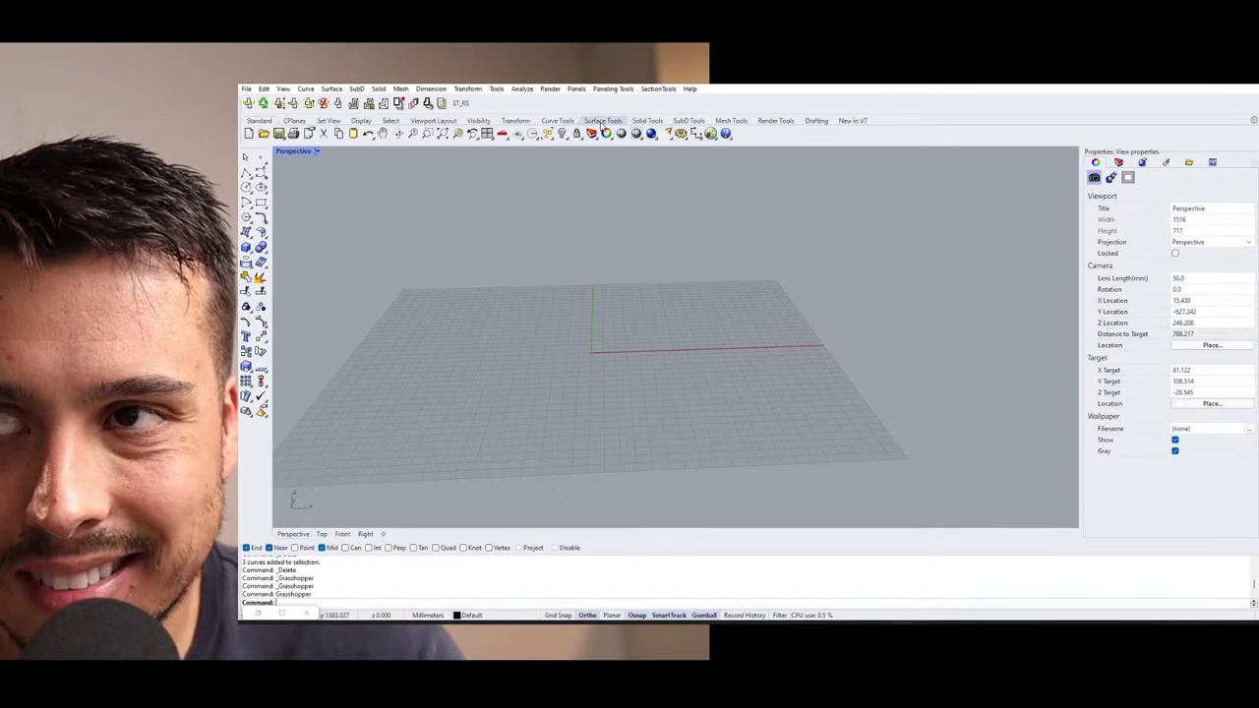
{"action": "left_click", "coordinate": [598, 120]}
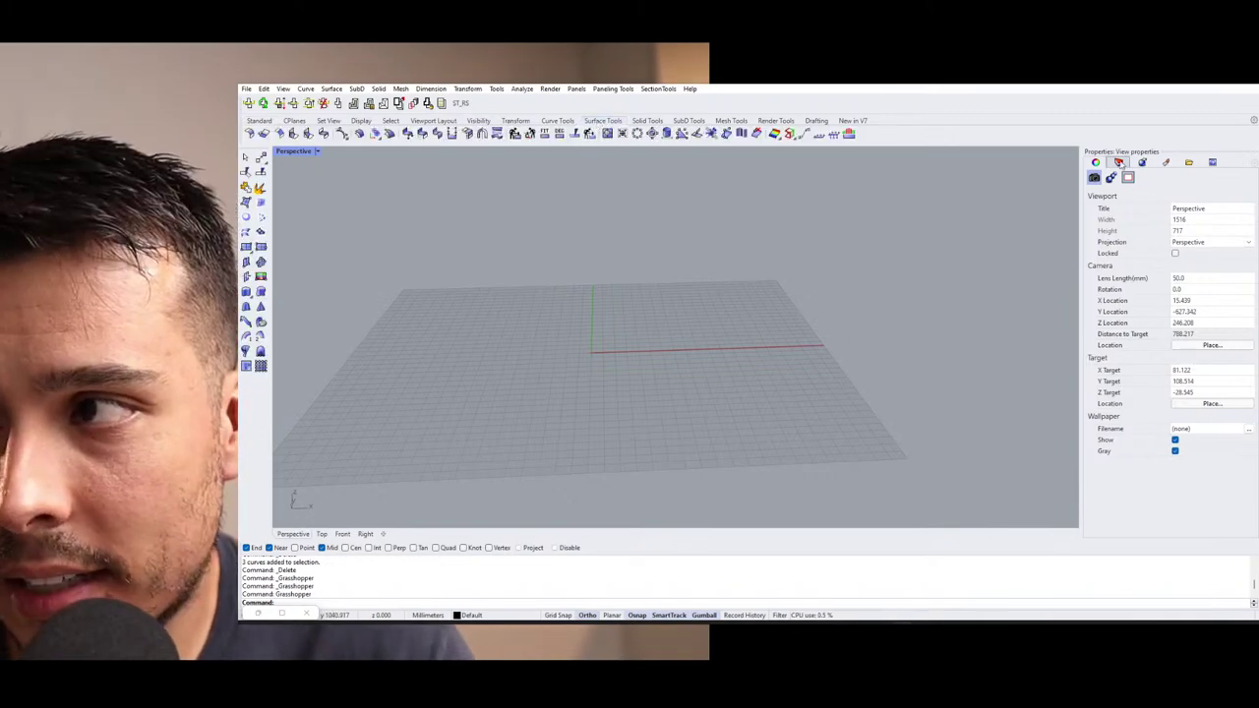
{"action": "left_click", "coordinate": [1119, 162]}
{"action": "left_click", "coordinate": [1096, 162]}
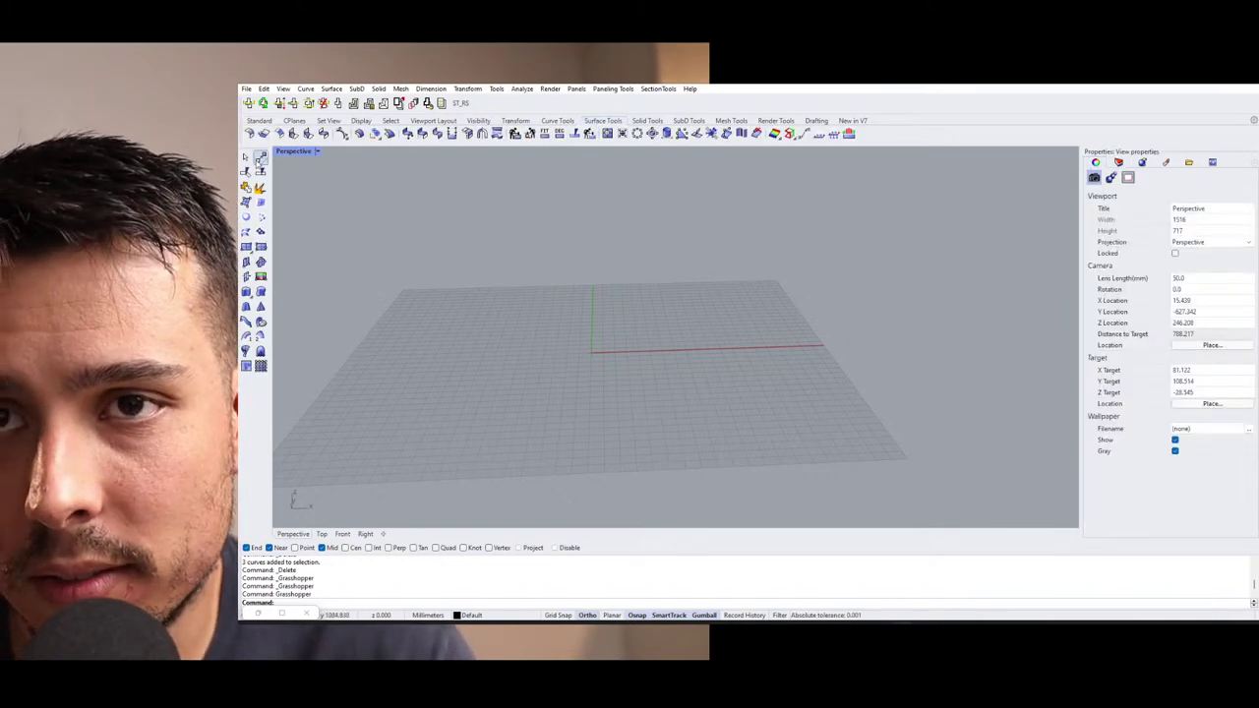
Create a roughly square flat surface from four corner points on the construction plane, near the origin beside the red and green axes.
{"action": "left_click", "coordinate": [259, 121]}
{"action": "left_click", "coordinate": [247, 230]}
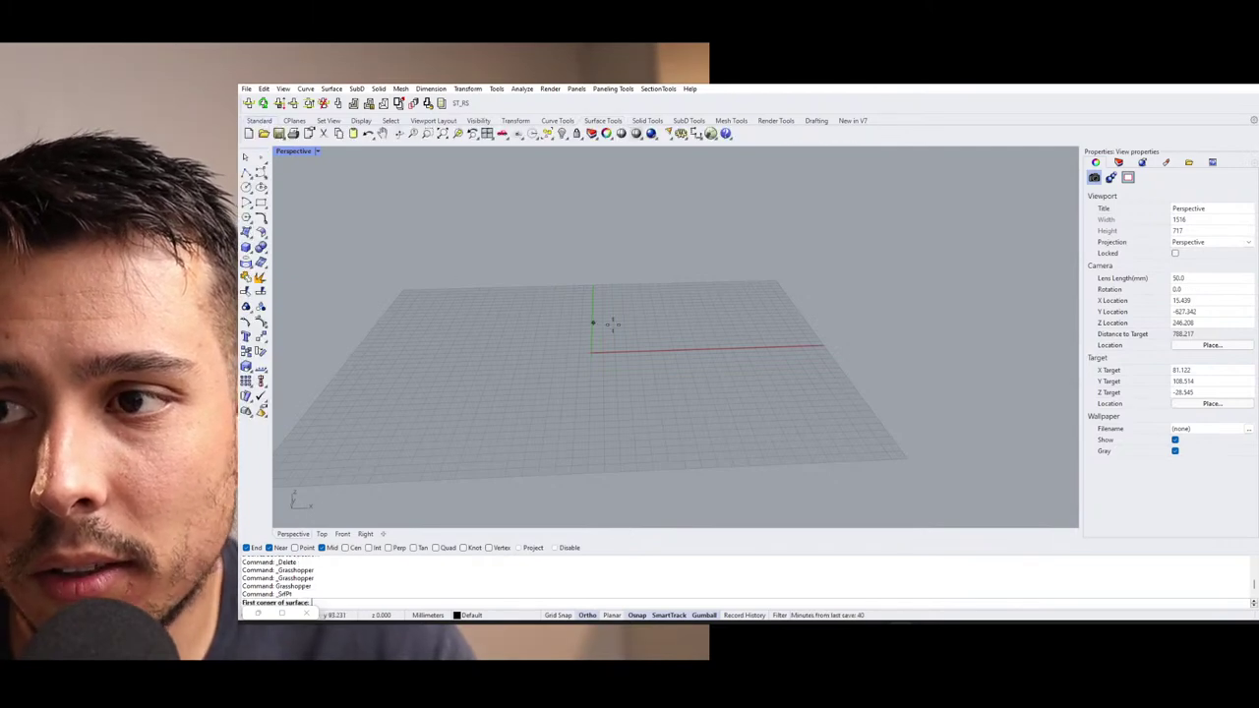
{"action": "mouse_move", "coordinate": [596, 325]}
{"action": "right_mouse_down"}
{"action": "mouse_move", "coordinate": [624, 348]}
{"action": "mouse_move", "coordinate": [610, 342]}
{"action": "right_mouse_up"}
{"action": "left_click", "coordinate": [608, 338]}
{"action": "left_click", "coordinate": [607, 401]}
{"action": "left_click", "coordinate": [685, 401]}
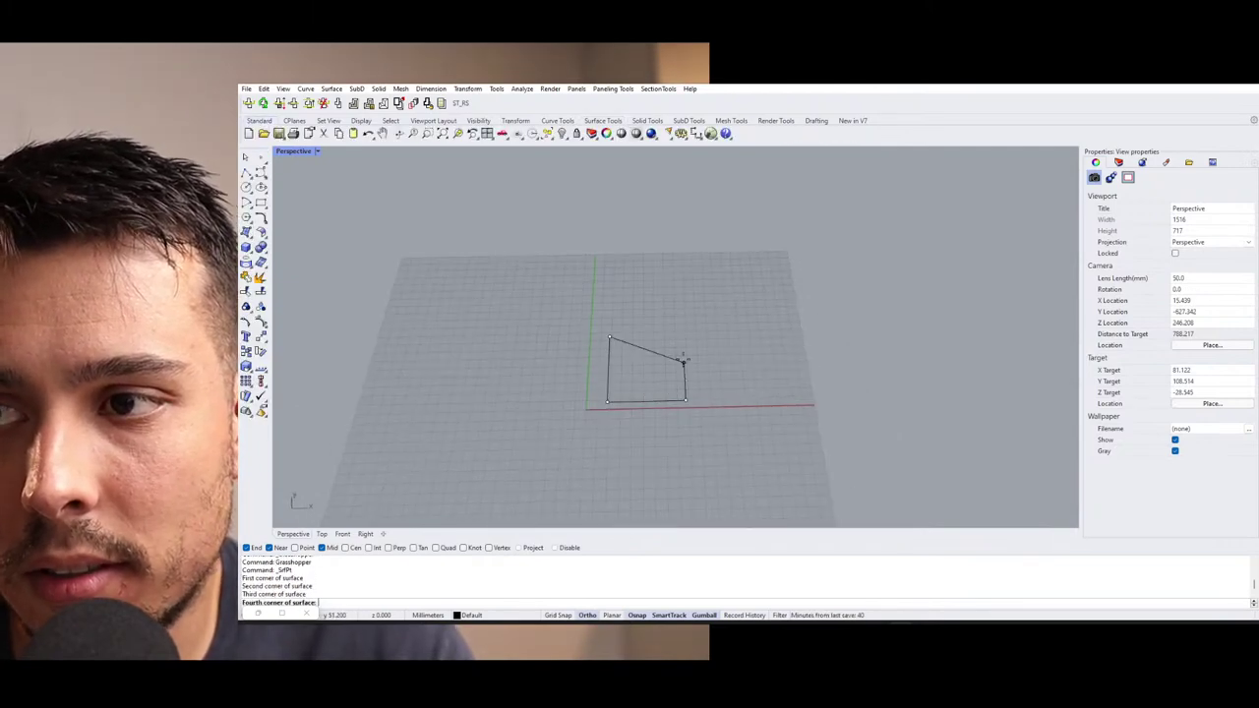
{"action": "left_click", "coordinate": [683, 335]}
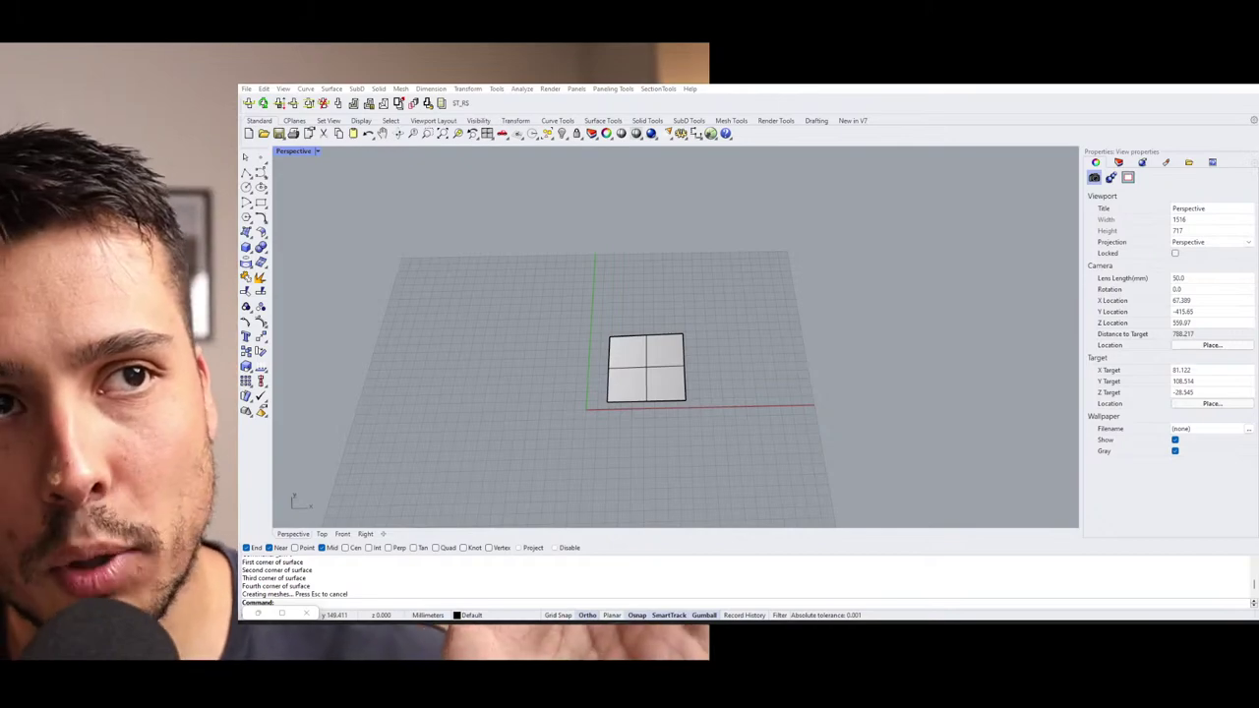
Switch to the web browser and show the Google image results for "nurbs surface rhino".
{"action": "key", "text": "alt+Tab"}
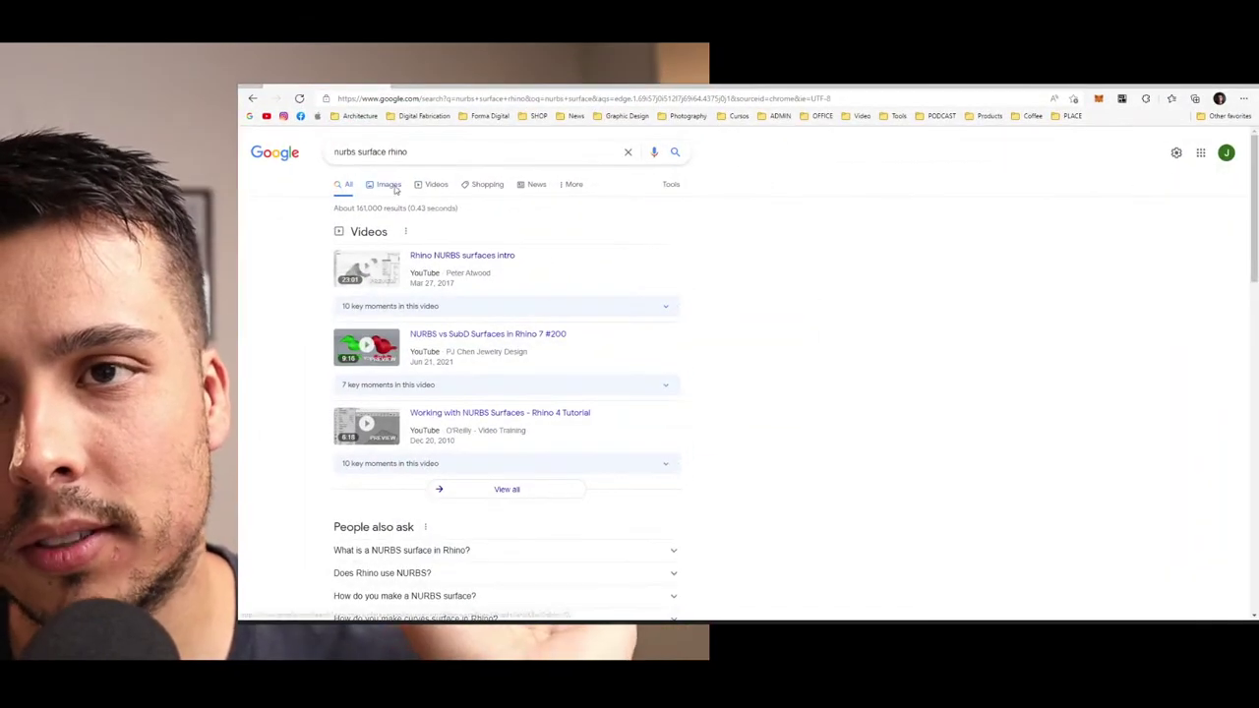
{"action": "left_click", "coordinate": [388, 183]}
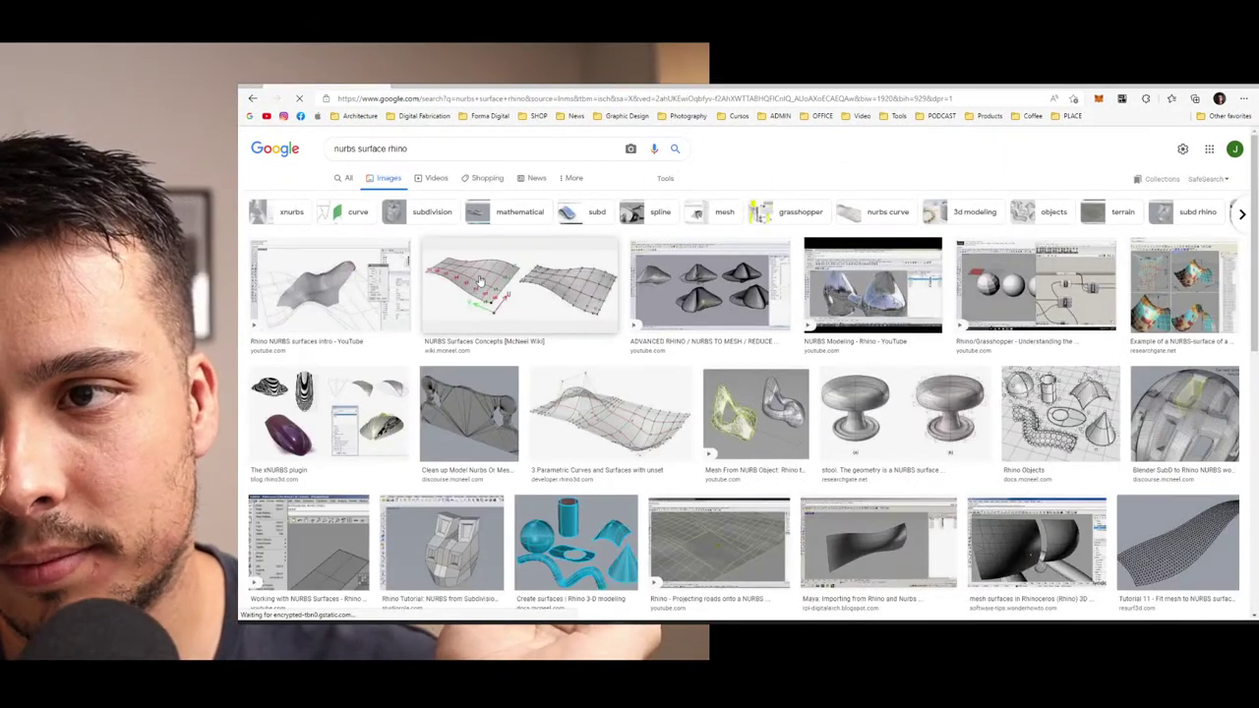
Show all web results for "nurbs surface rhino" and expand the answer to "What is a NURBS surface in Rhino?".
{"action": "left_click", "coordinate": [346, 178]}
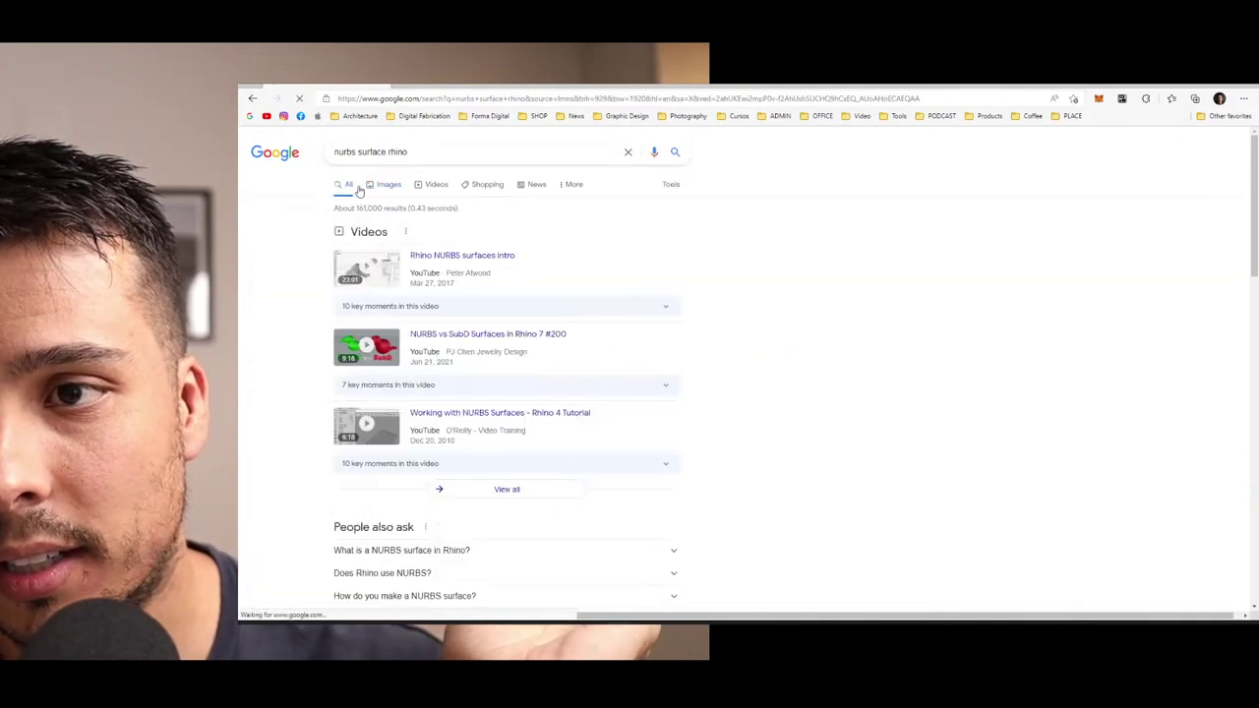
{"action": "scroll", "coordinate": [444, 434], "scroll_direction": "down", "scroll_amount": 3}
{"action": "left_click", "coordinate": [443, 405]}
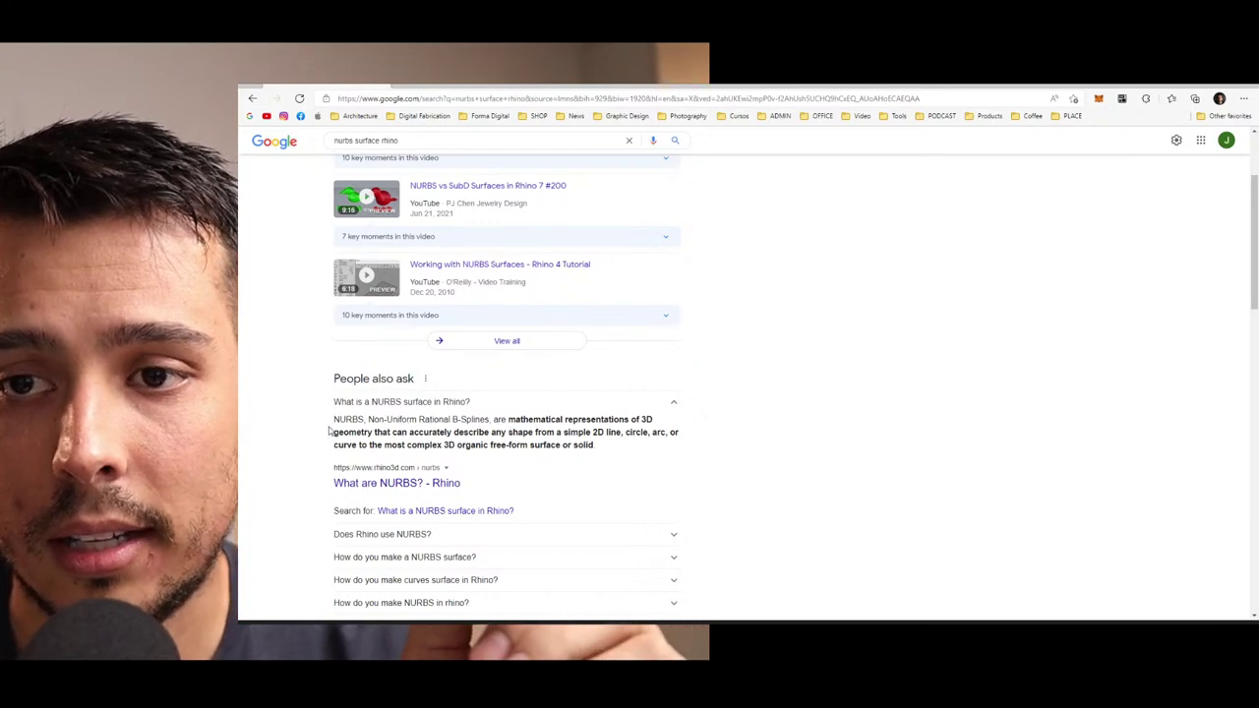
Highlight "NURBS", "Non-Uniform Rational B-Splines" and "representations" one after another in the expanded answer, and return to Rhino.
{"action": "left_click_drag", "start_coordinate": [335, 418], "coordinate": [362, 417]}
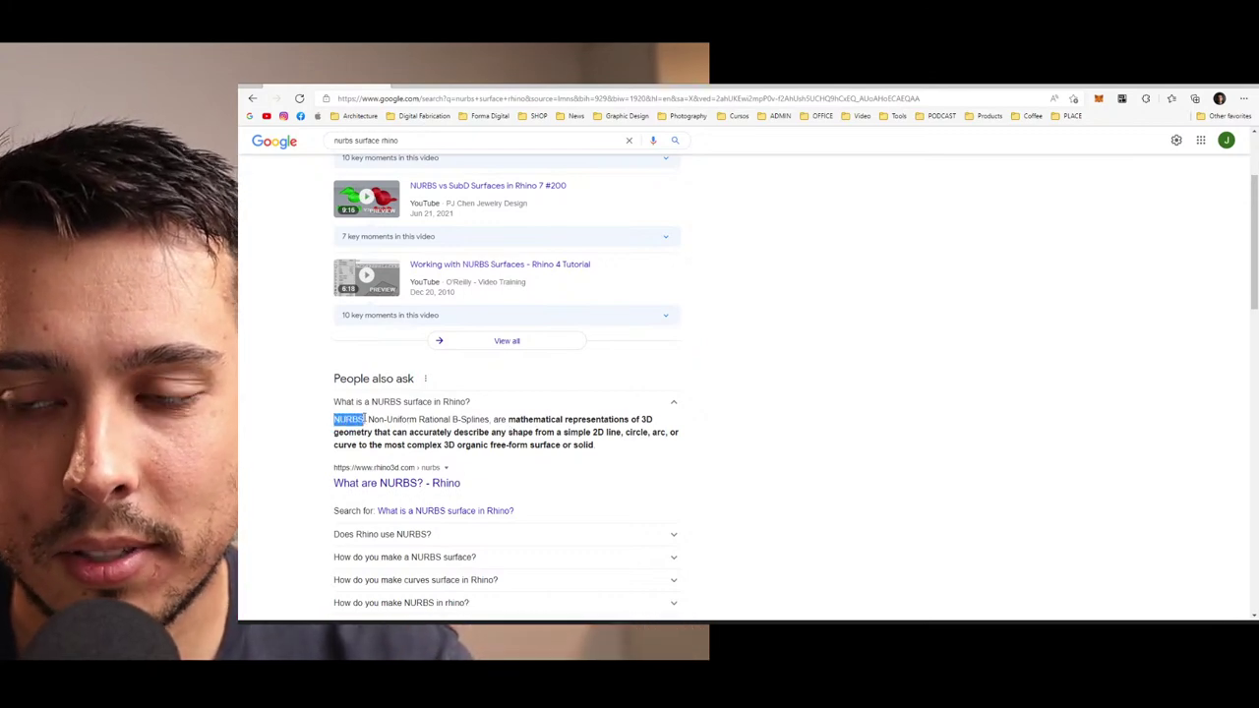
{"action": "left_click", "coordinate": [370, 419]}
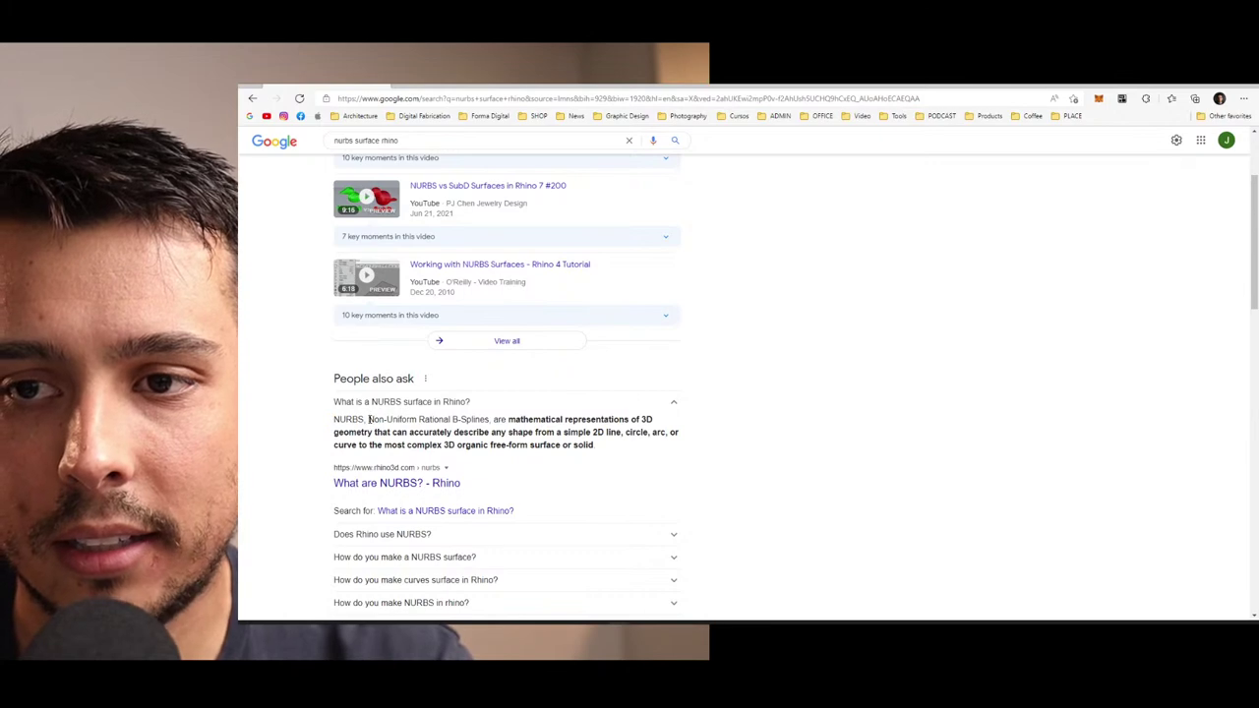
{"action": "left_click_drag", "start_coordinate": [372, 419], "coordinate": [482, 419]}
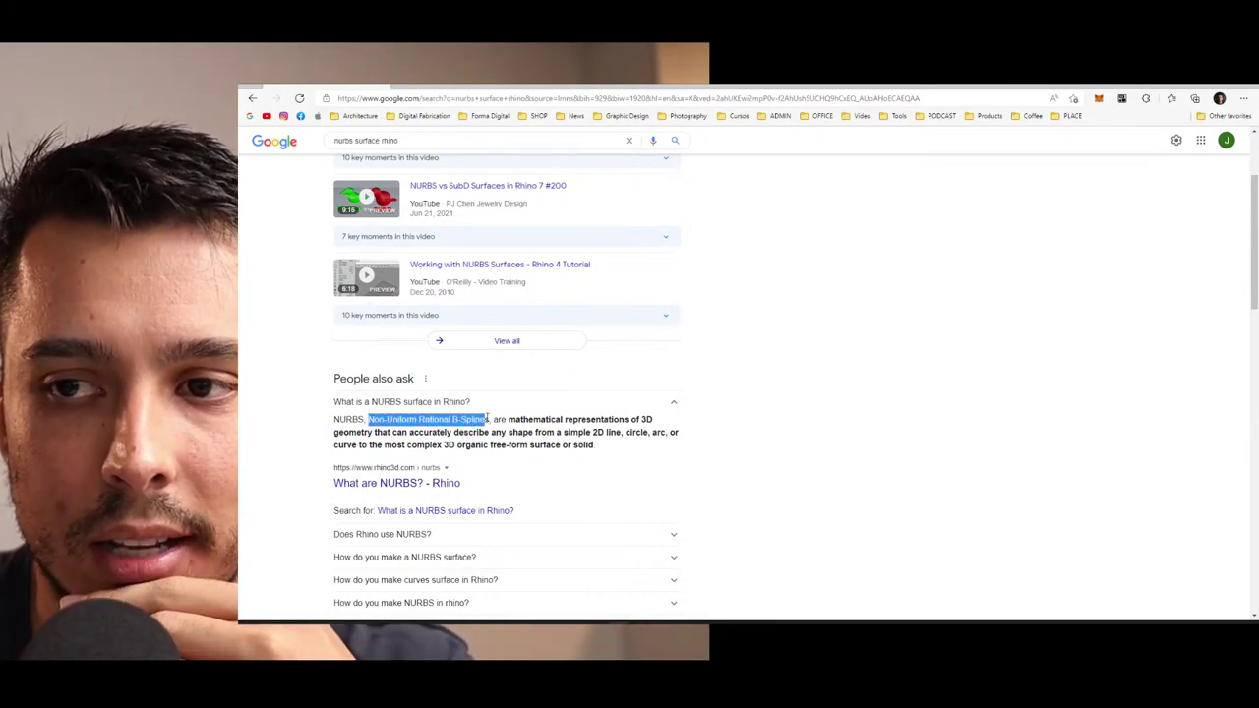
{"action": "left_click", "coordinate": [476, 431]}
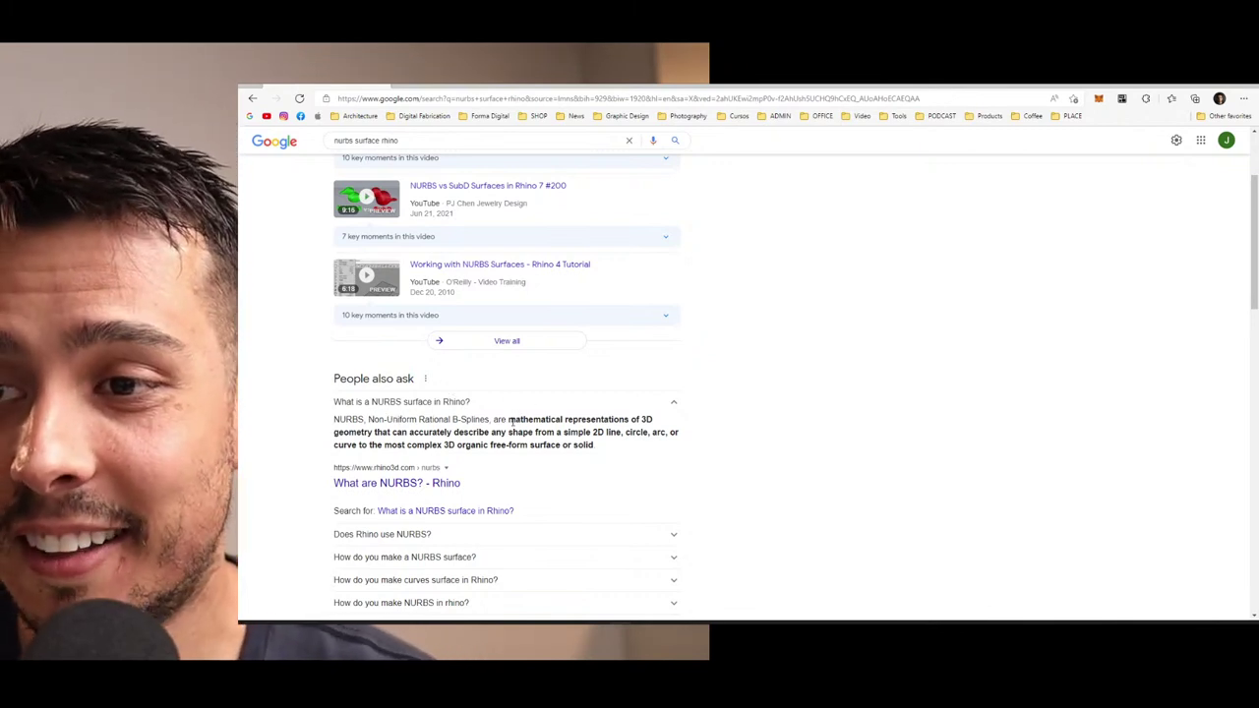
{"action": "left_click_drag", "start_coordinate": [566, 419], "coordinate": [627, 420]}
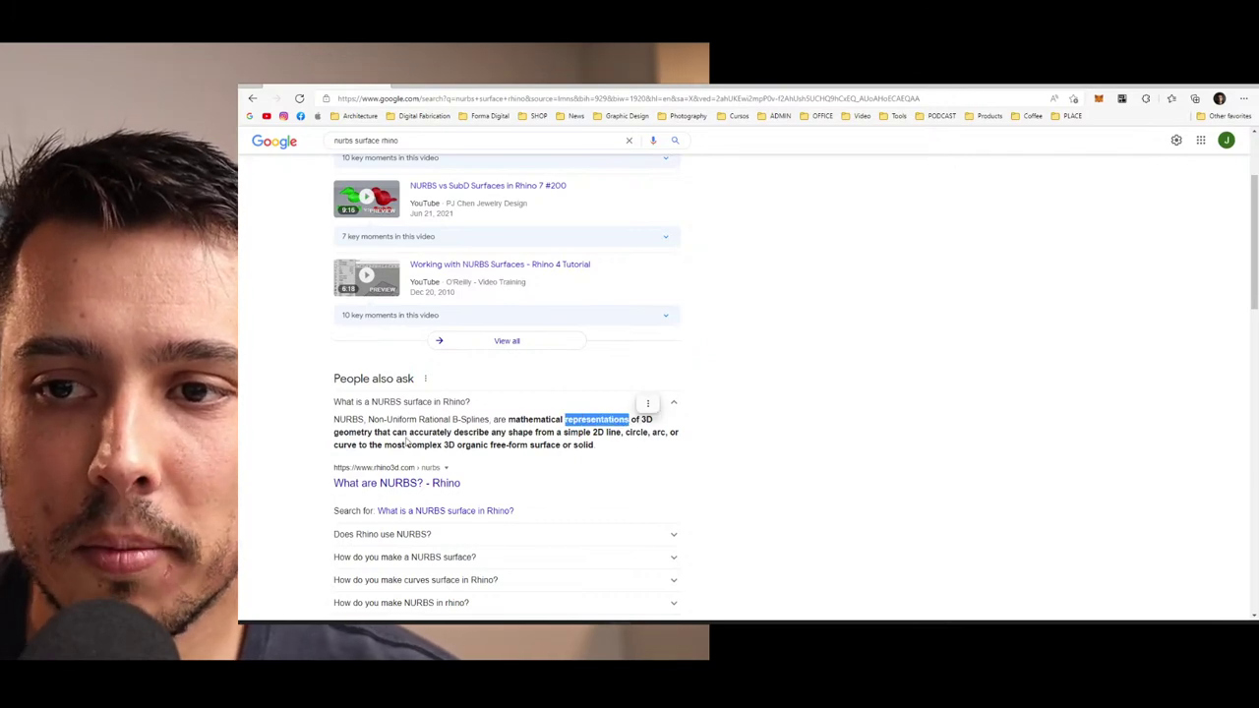
{"action": "left_click", "coordinate": [635, 421]}
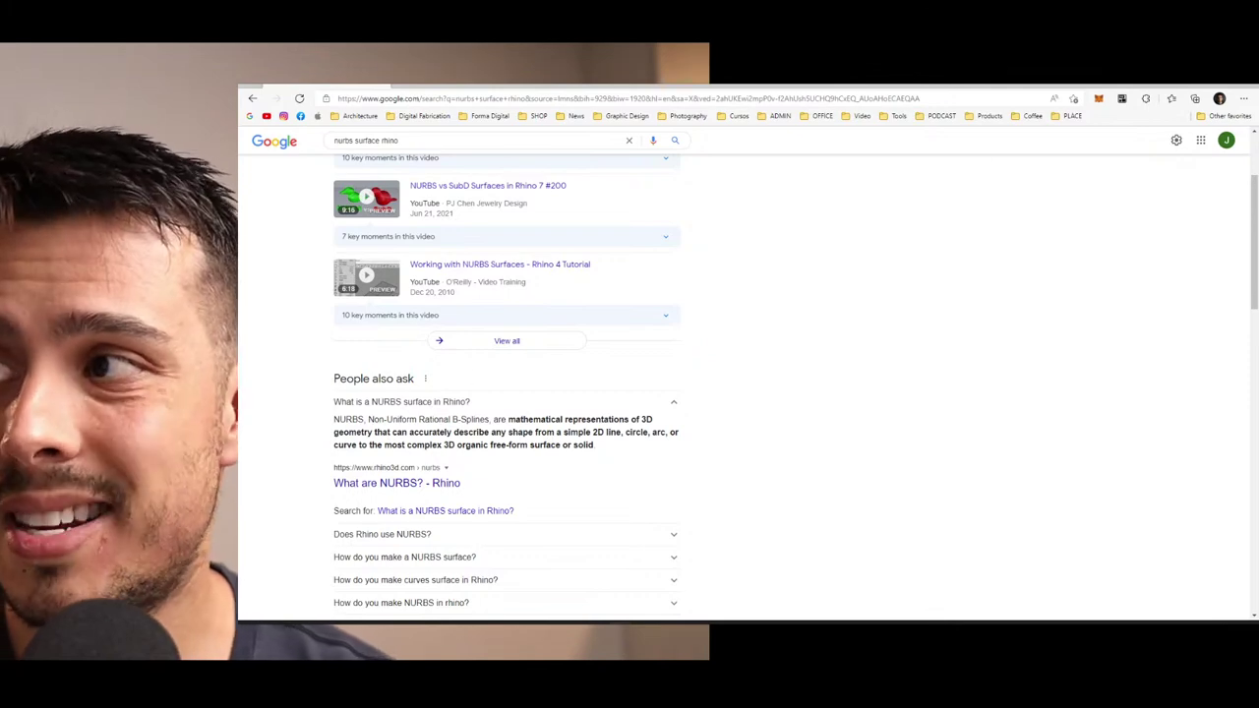
{"action": "left_click", "coordinate": [1198, 87]}
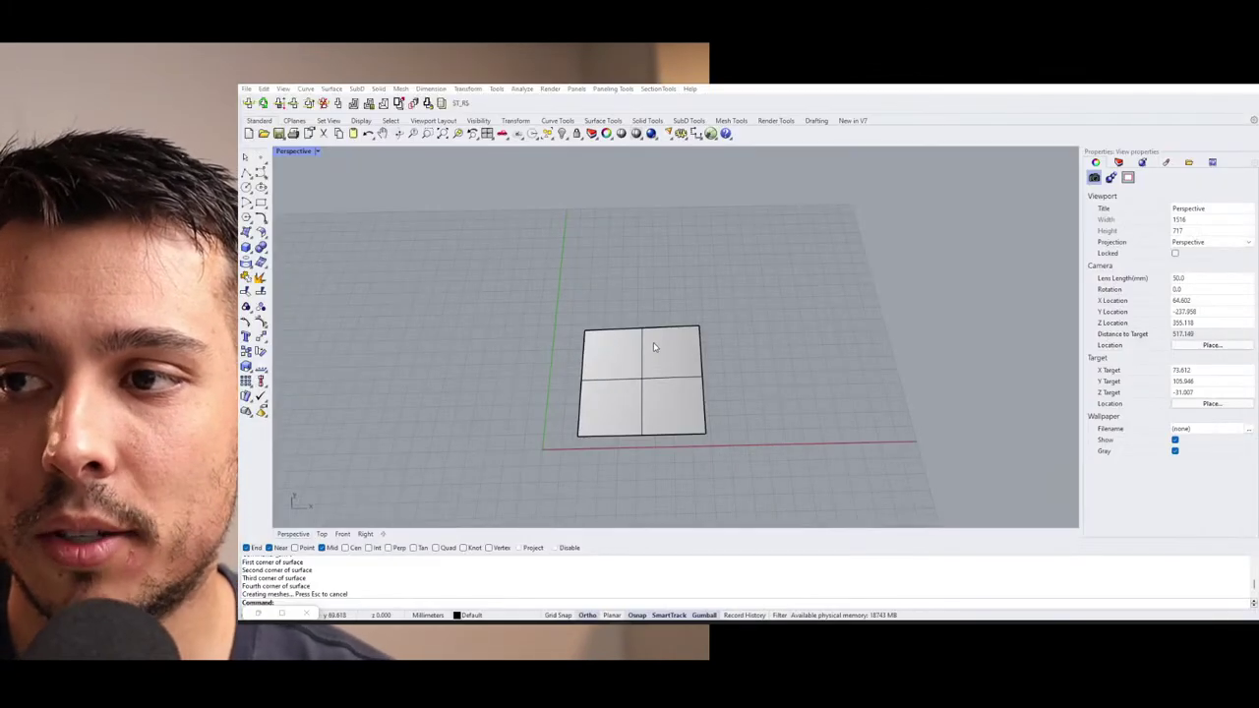